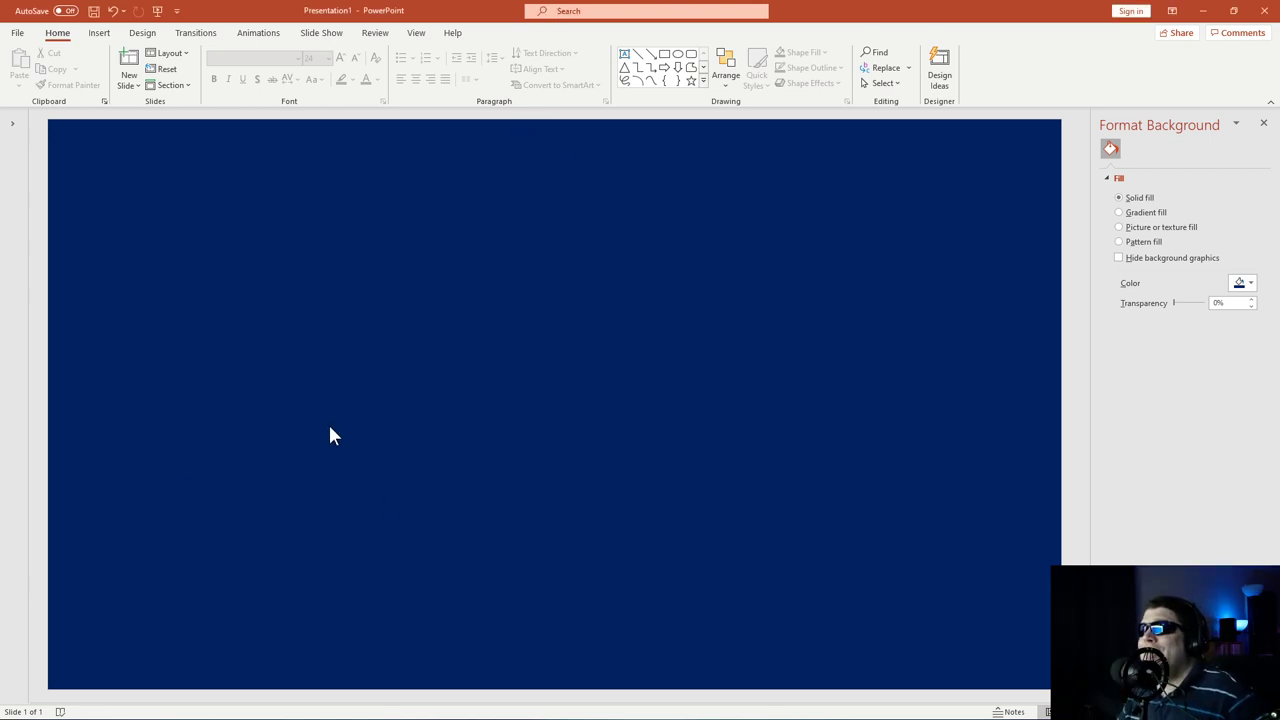
Draw a circle on the left of the slide reading 'You', 'And', 'Your Content' on three lines.
{"action": "left_click", "coordinate": [677, 53]}
{"action": "mouse_move", "coordinate": [105, 271]}
{"action": "left_mouse_down"}
{"action": "mouse_move", "coordinate": [174, 391]}
{"action": "mouse_move", "coordinate": [390, 485]}
{"action": "mouse_move", "coordinate": [363, 512]}
{"action": "left_mouse_up"}
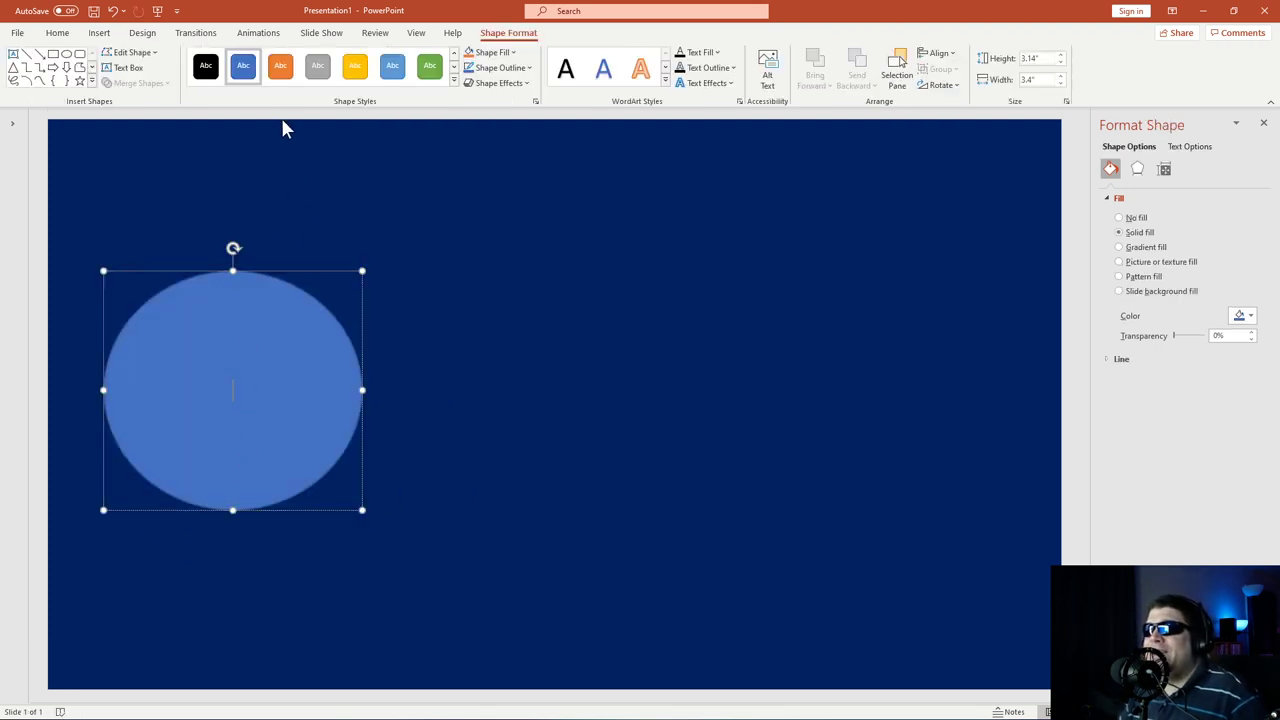
{"action": "type", "text": "You"}
{"action": "key", "text": "Return"}
{"action": "type", "text": "And"}
{"action": "key", "text": "Return"}
{"action": "type", "text": "Your Con"}
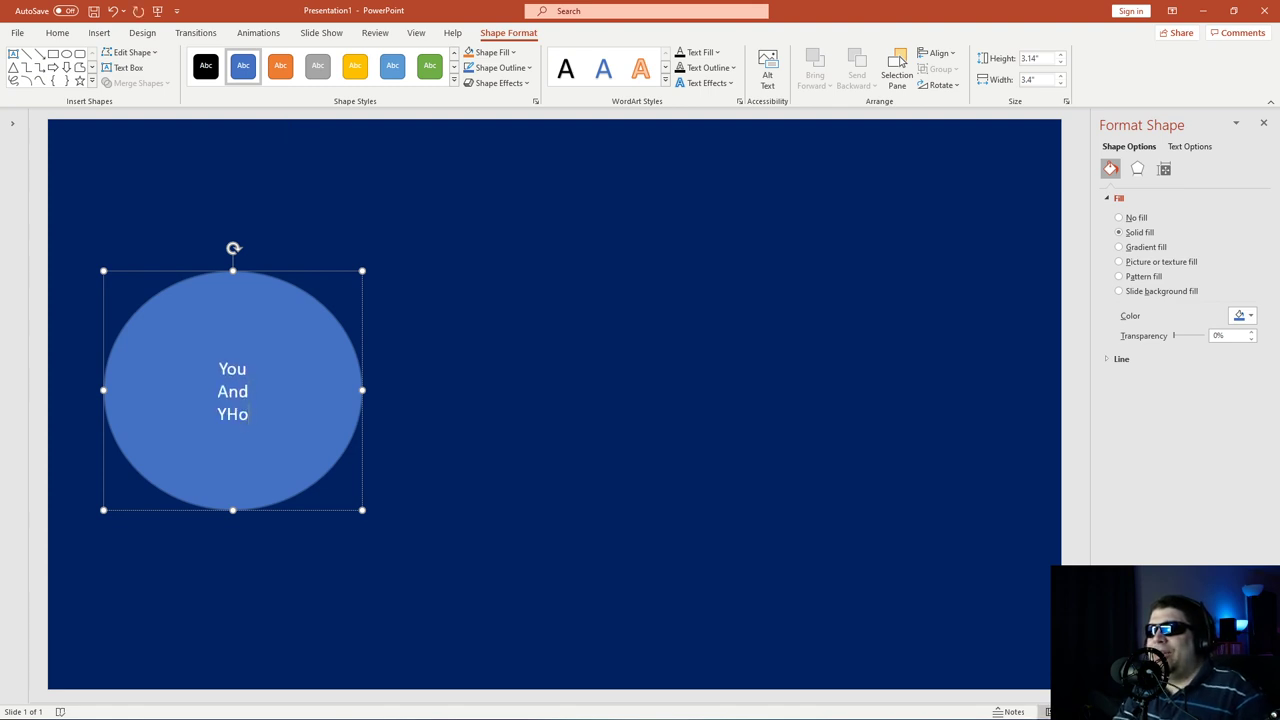
{"action": "type", "text": "tent"}
{"action": "key", "text": "Return"}
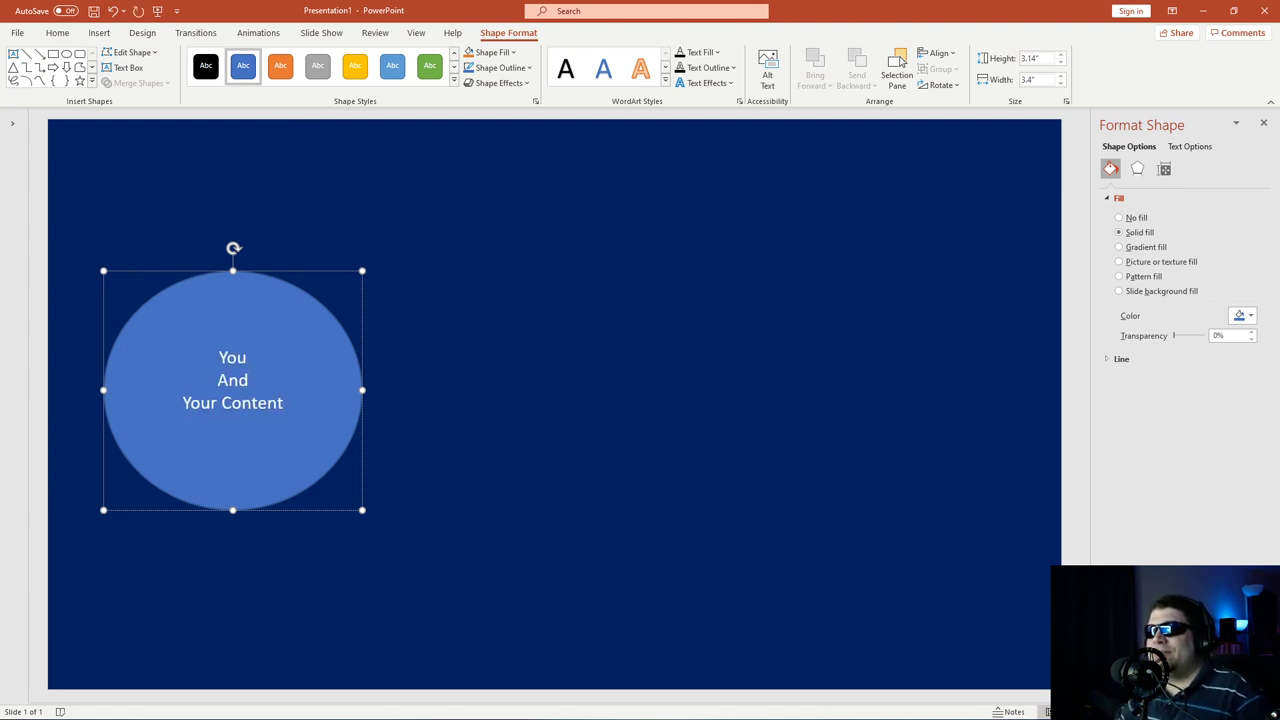
{"action": "key", "text": "BackSpace"}
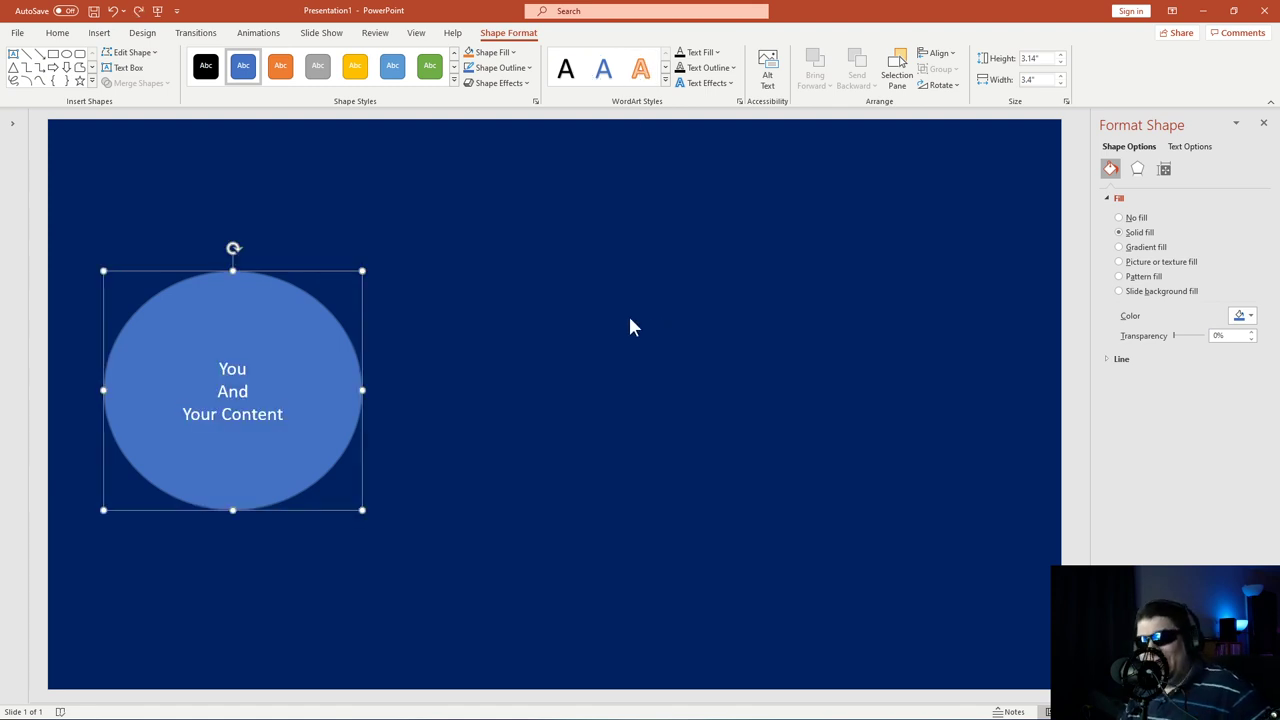
Make the circle's text bold with a shadow and enlarge it to 40 pt.
{"action": "mouse_move", "coordinate": [270, 414]}
{"action": "left_mouse_down"}
{"action": "mouse_move", "coordinate": [204, 408]}
{"action": "mouse_move", "coordinate": [283, 409]}
{"action": "left_mouse_up"}
{"action": "left_click_drag", "start_coordinate": [229, 363], "coordinate": [528, 471]}
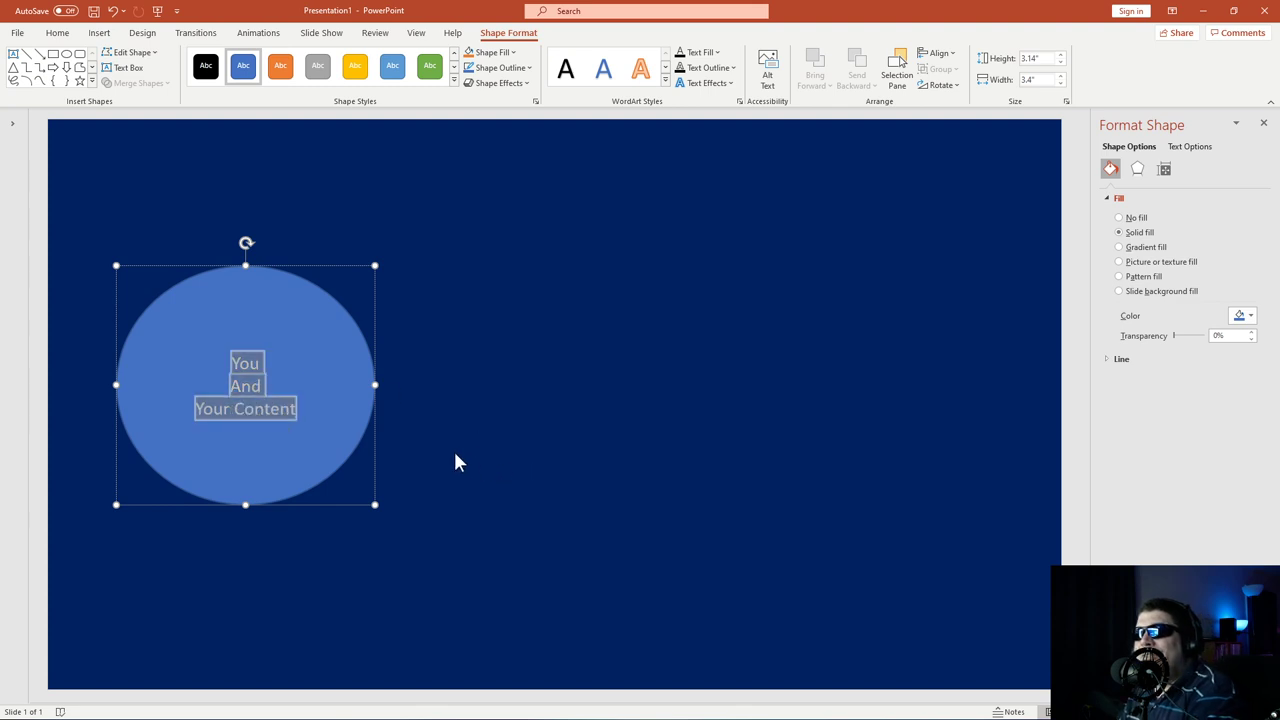
{"action": "left_click", "coordinate": [57, 33]}
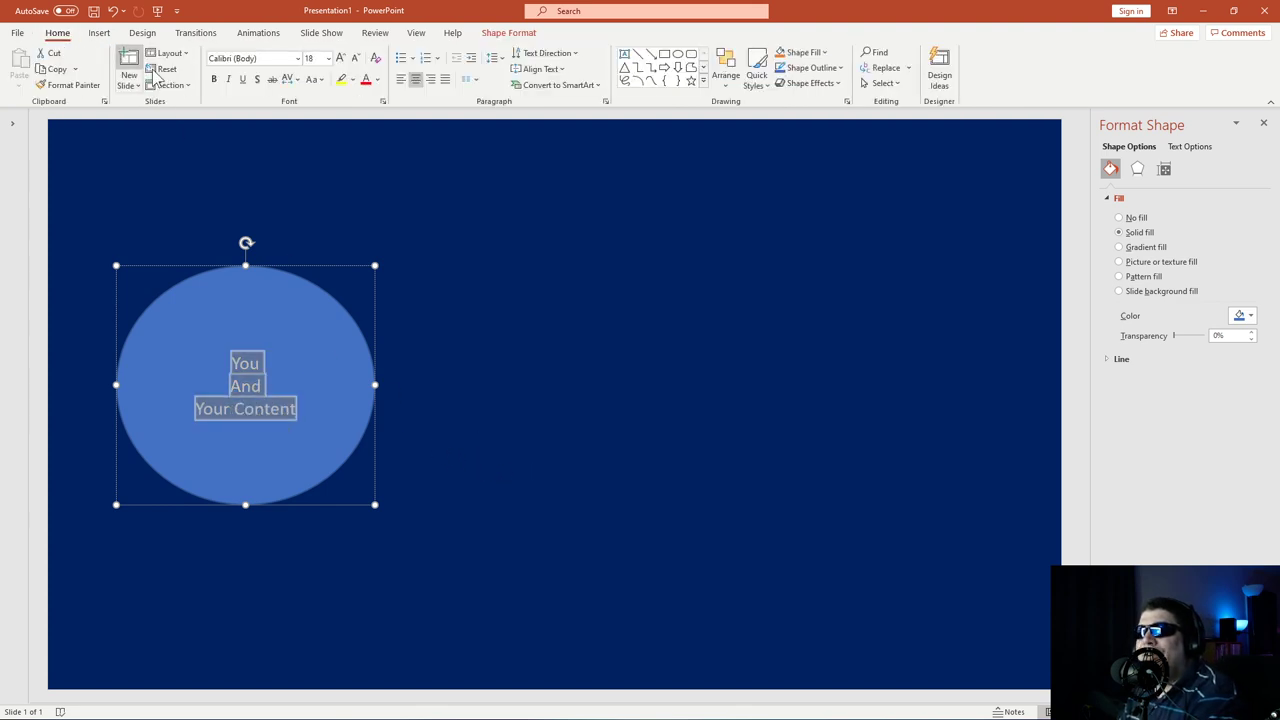
{"action": "left_click", "coordinate": [213, 79]}
{"action": "left_click", "coordinate": [257, 79]}
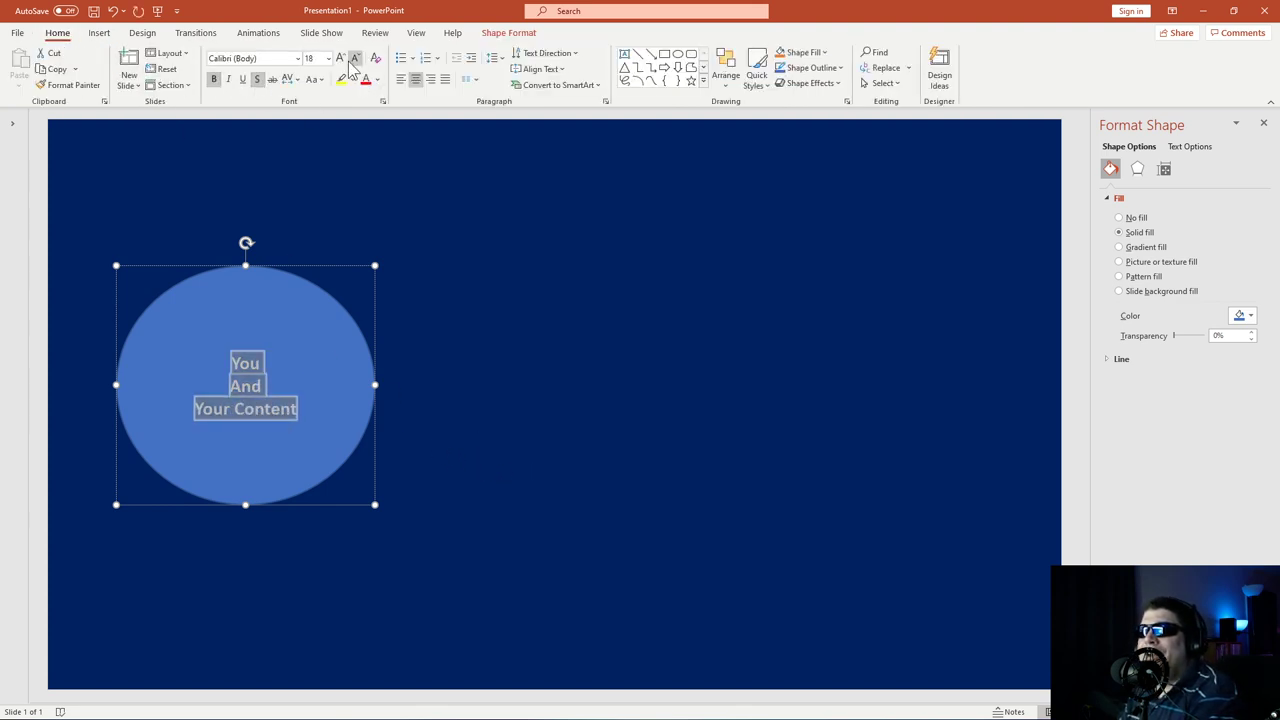
{"action": "left_click", "coordinate": [340, 59]}
{"action": "left_click", "coordinate": [340, 59]}
{"action": "left_click", "coordinate": [340, 59]}
{"action": "left_click", "coordinate": [340, 59]}
{"action": "left_click", "coordinate": [340, 59]}
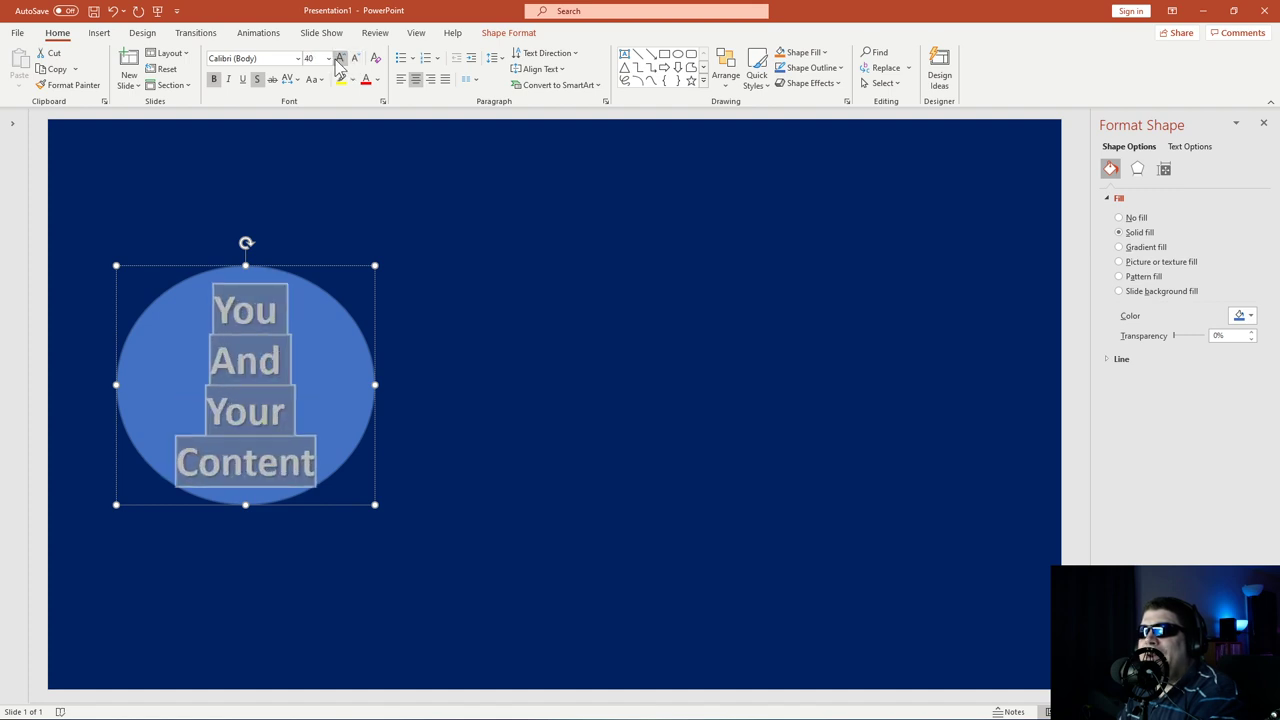
{"action": "left_click", "coordinate": [401, 410]}
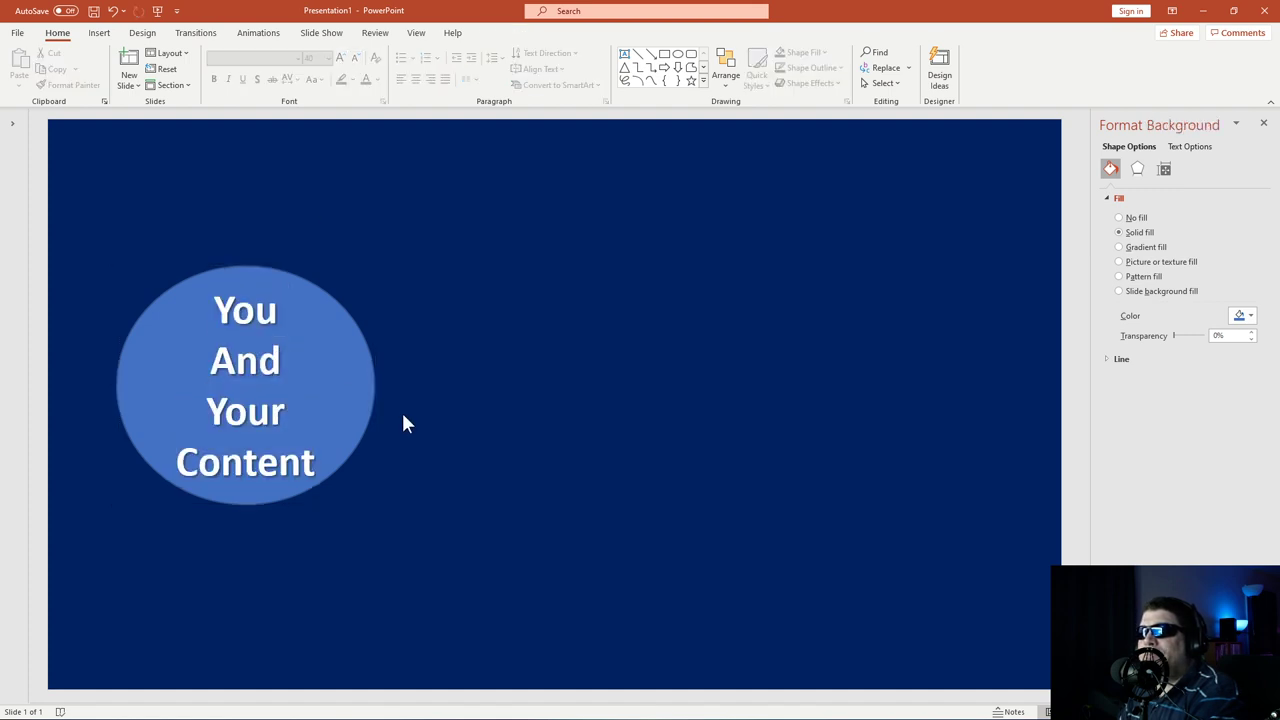
Duplicate the circle and move the copy to the right side of the slide.
{"action": "left_click", "coordinate": [321, 382]}
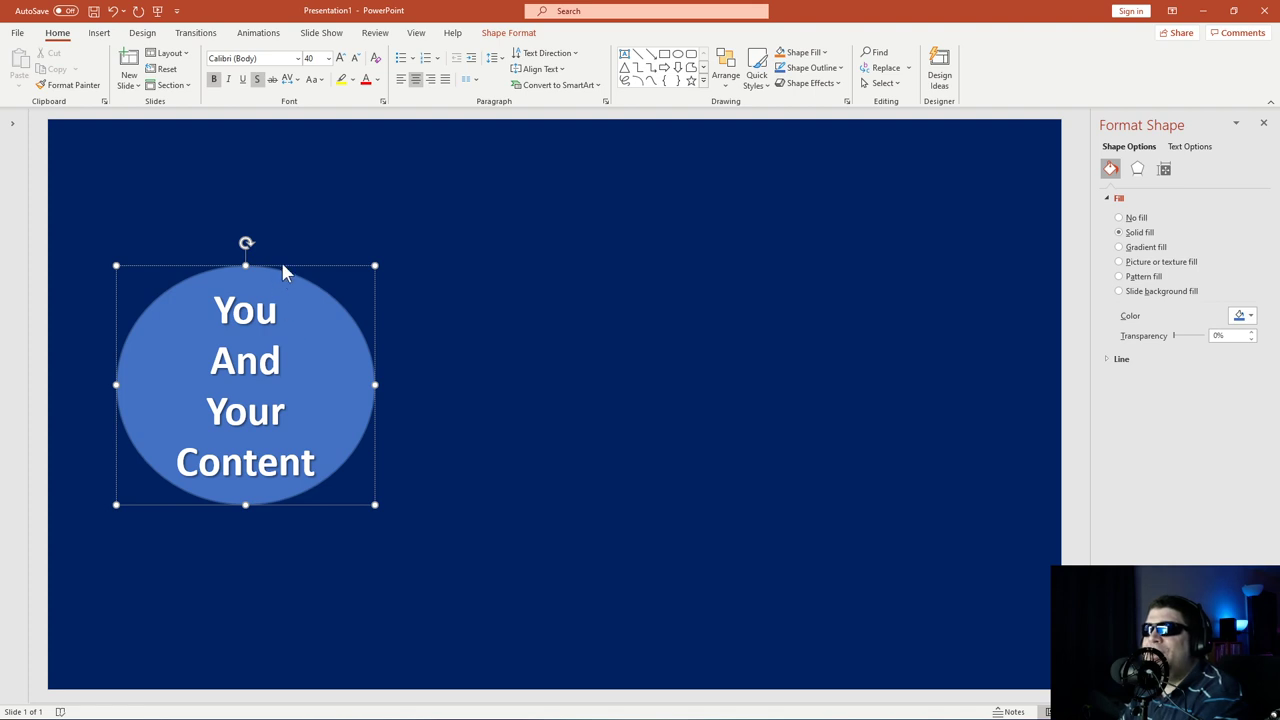
{"action": "key", "text": "ctrl+c"}
{"action": "key", "text": "ctrl+v"}
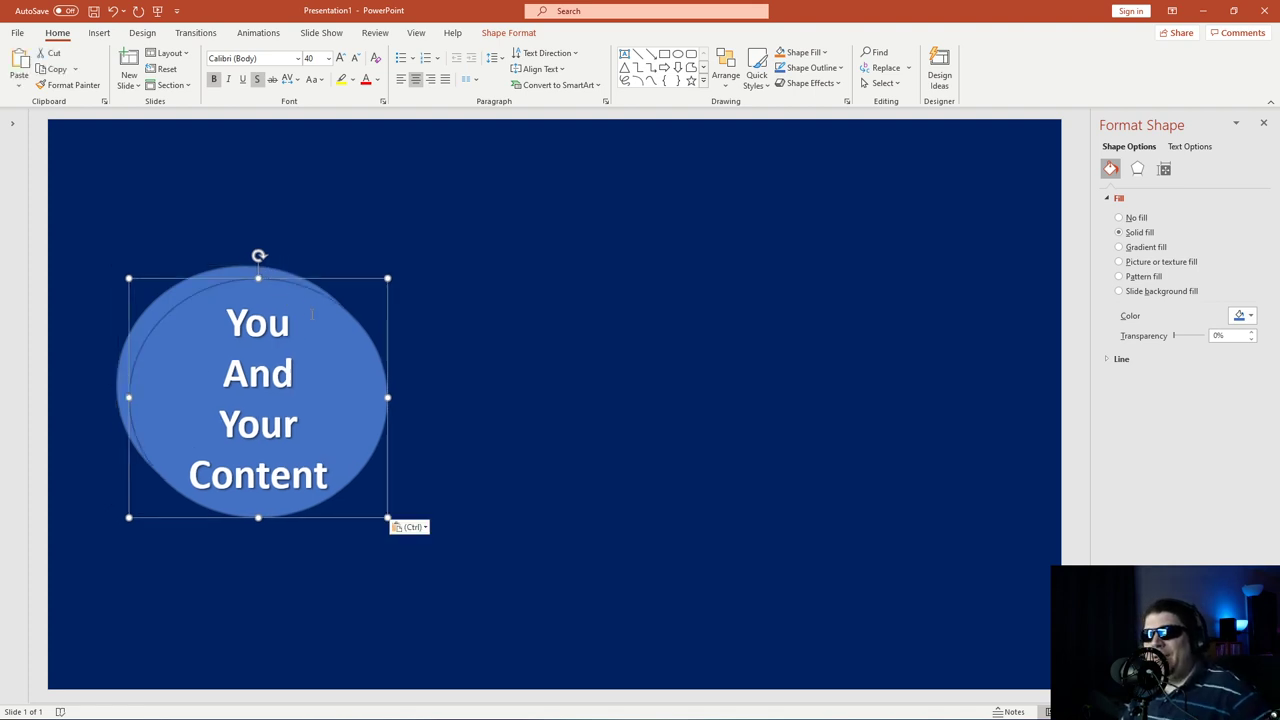
{"action": "left_click_drag", "start_coordinate": [338, 278], "coordinate": [977, 264]}
Replace the copy's text with 'People' and nudge it slightly left.
{"action": "left_click", "coordinate": [860, 411]}
{"action": "key", "text": "ctrl+a"}
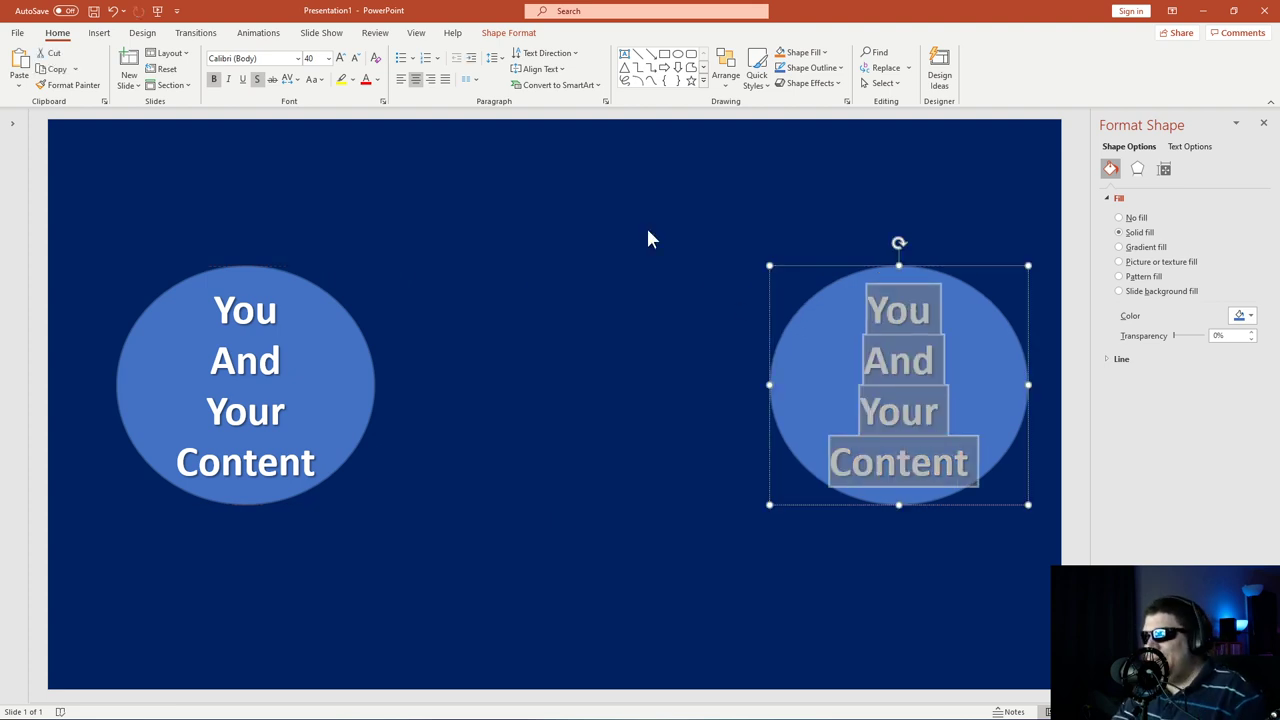
{"action": "type", "text": "People"}
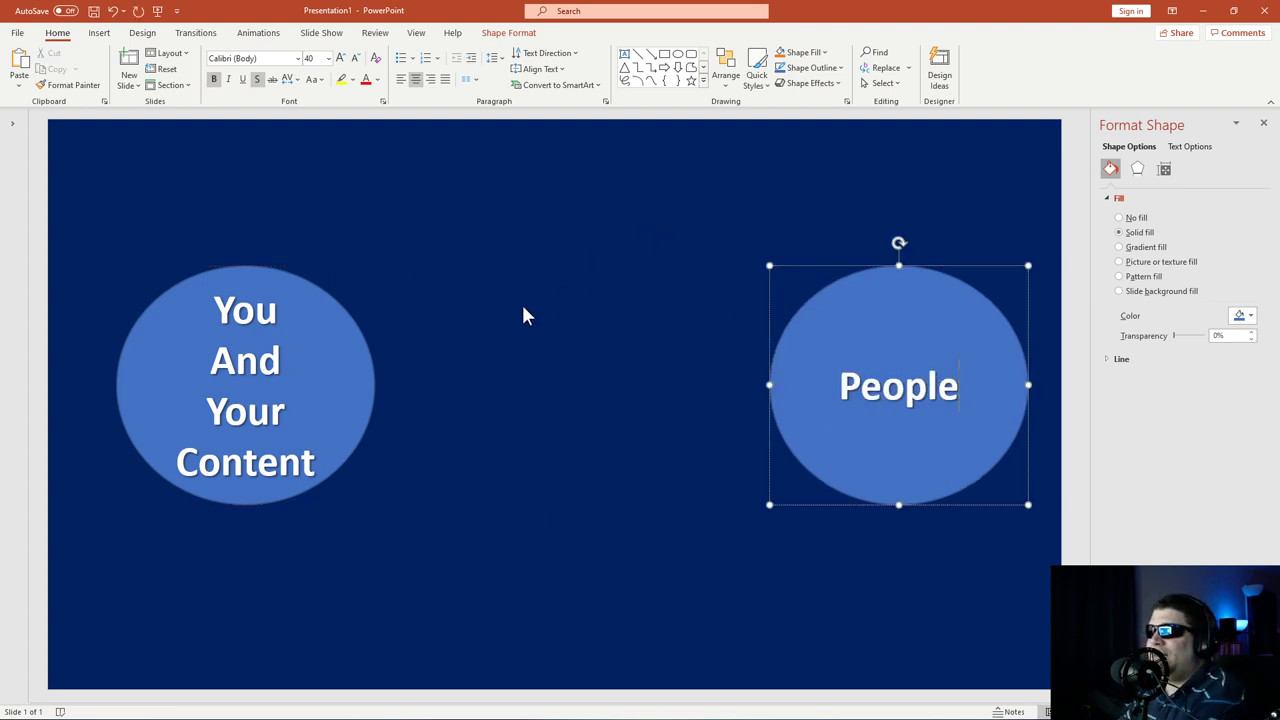
{"action": "left_click", "coordinate": [497, 340]}
{"action": "left_click", "coordinate": [880, 314]}
{"action": "left_click_drag", "start_coordinate": [894, 294], "coordinate": [869, 295]}
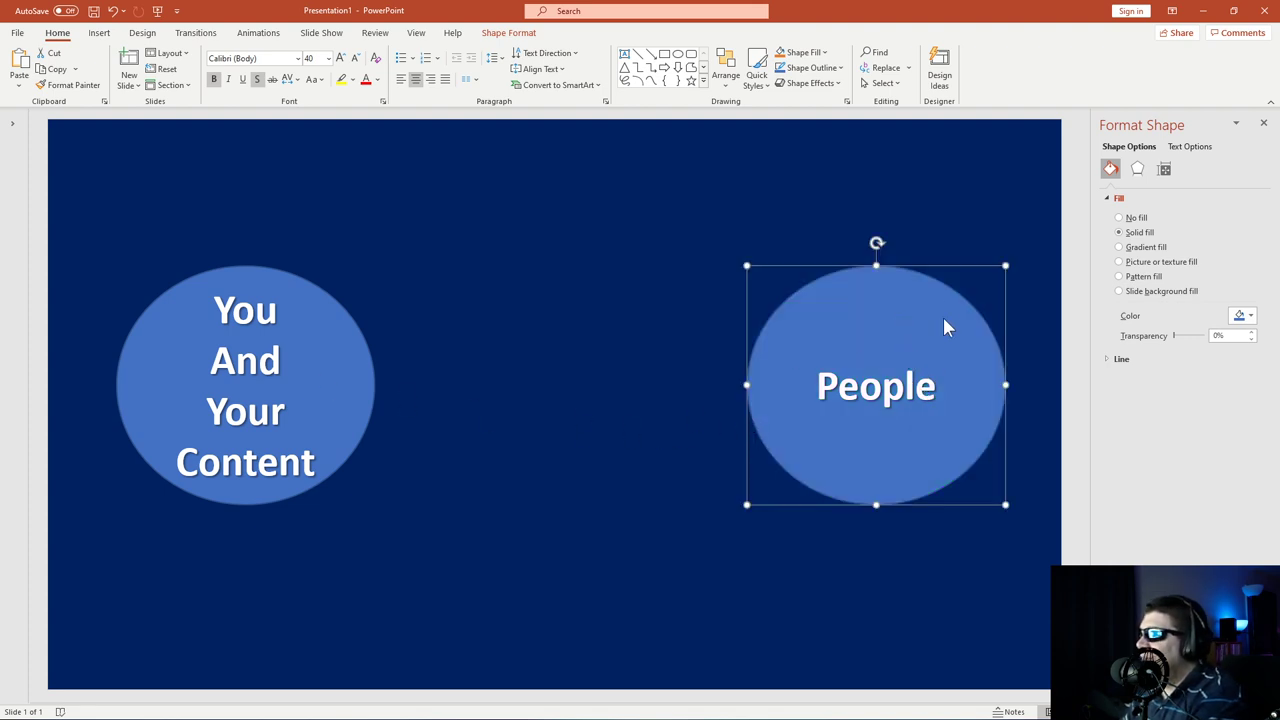
Shift the You And Your Content circle left and give it a darker blue fill.
{"action": "left_click", "coordinate": [997, 432]}
{"action": "left_click_drag", "start_coordinate": [364, 406], "coordinate": [314, 403]}
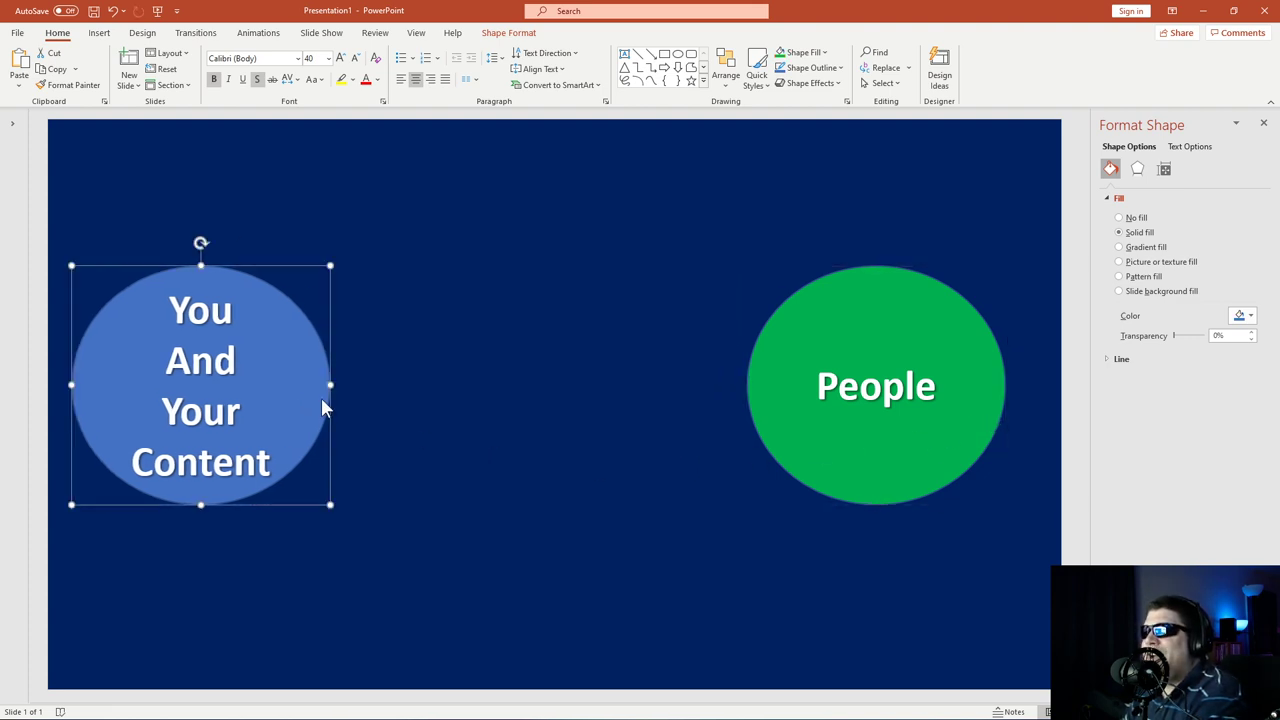
{"action": "left_click", "coordinate": [365, 428]}
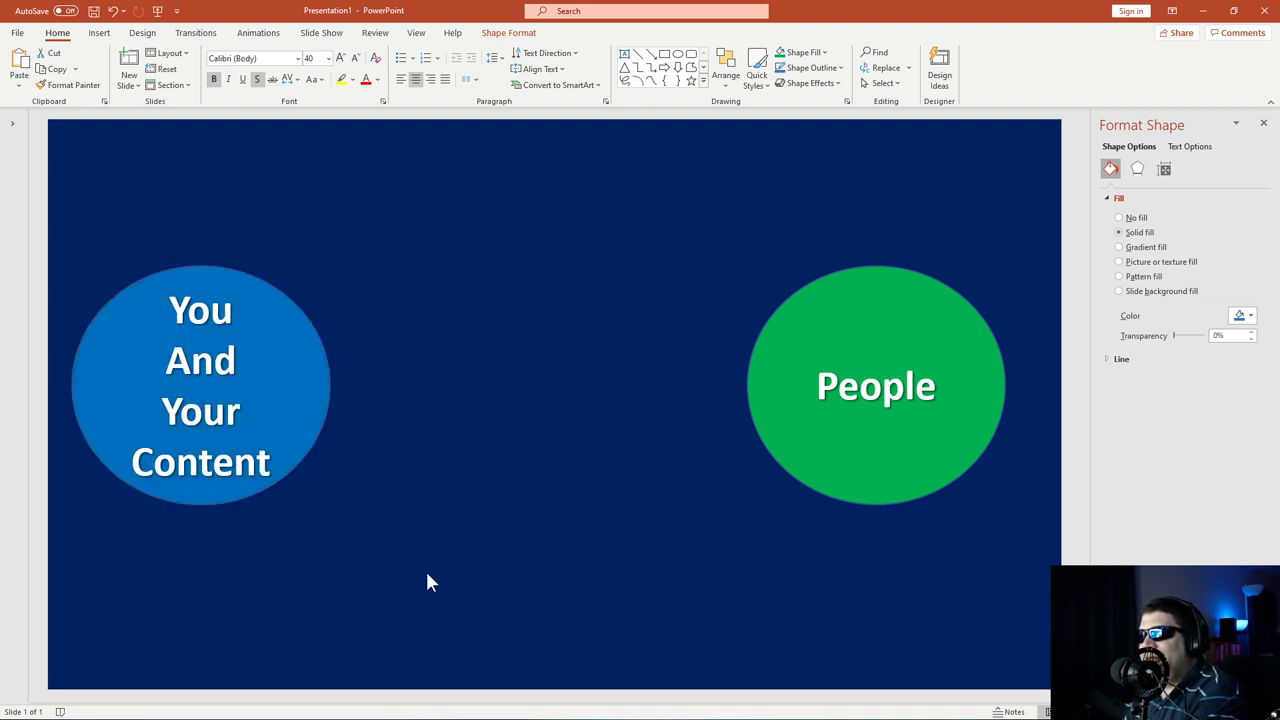
{"action": "left_click", "coordinate": [511, 516]}
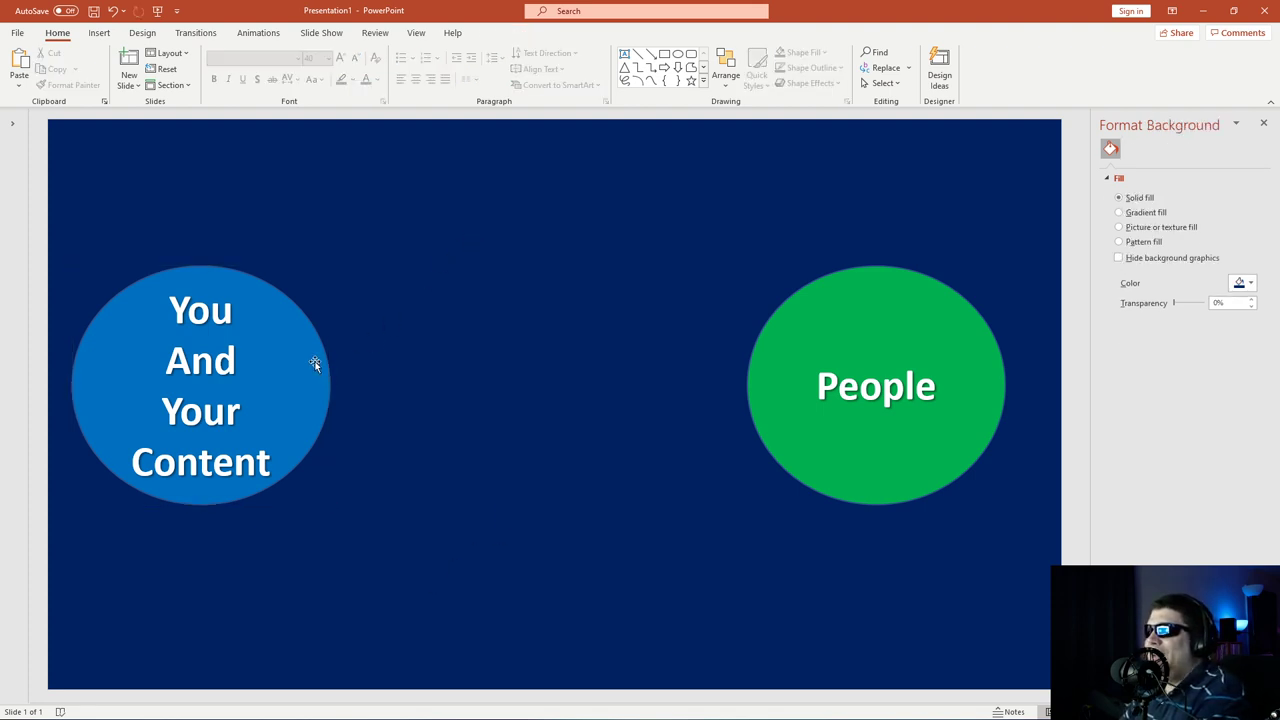
Duplicate the People circle and park the copy above the slide's top edge.
{"action": "left_click", "coordinate": [807, 302]}
{"action": "left_click_drag", "start_coordinate": [807, 300], "coordinate": [533, 215]}
{"action": "left_click", "coordinate": [533, 215]}
{"action": "left_click", "coordinate": [719, 238]}
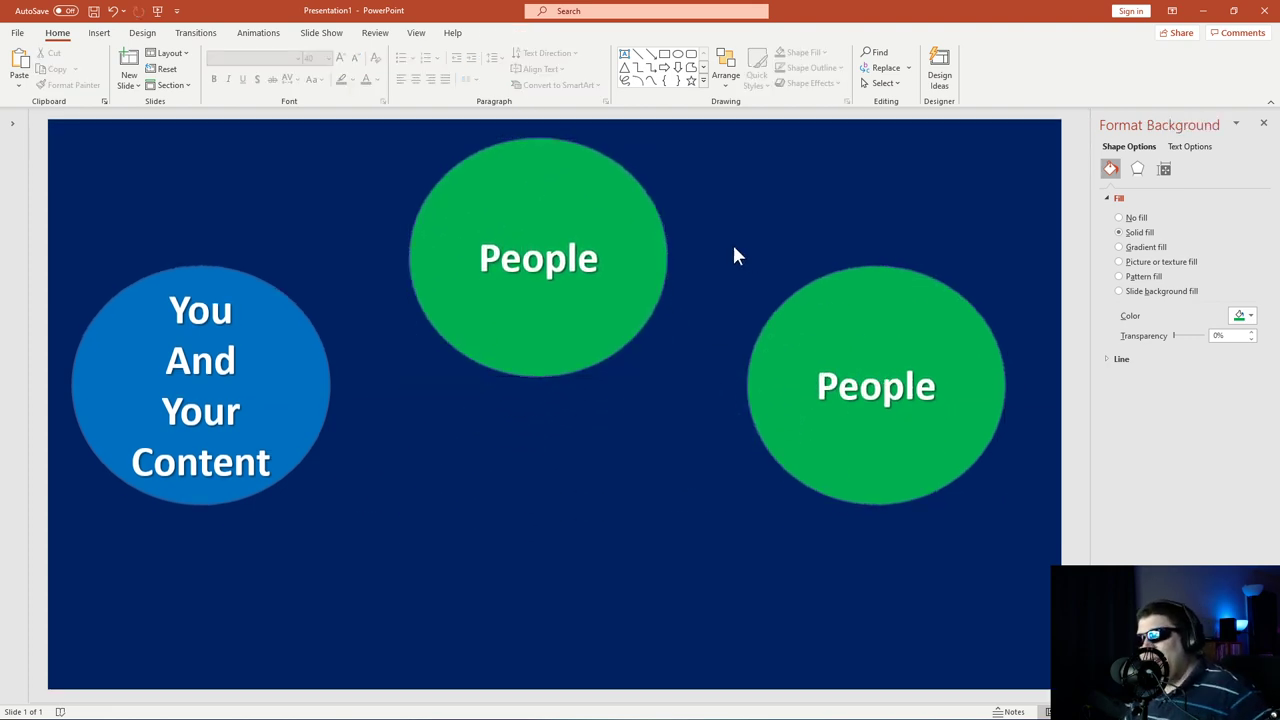
{"action": "left_click", "coordinate": [533, 380]}
{"action": "left_click_drag", "start_coordinate": [533, 380], "coordinate": [536, 116]}
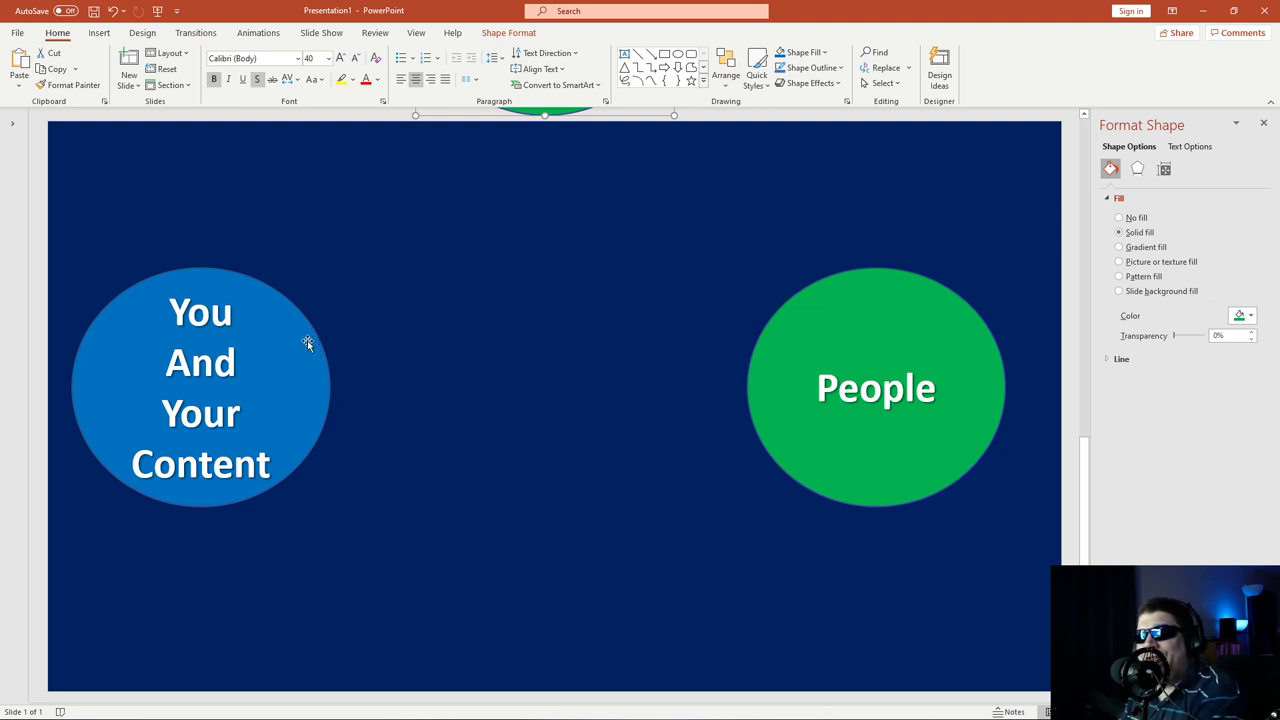
Nudge the blue and green circles until they sit level and evenly spaced about the centre.
{"action": "left_click_drag", "start_coordinate": [267, 287], "coordinate": [314, 278]}
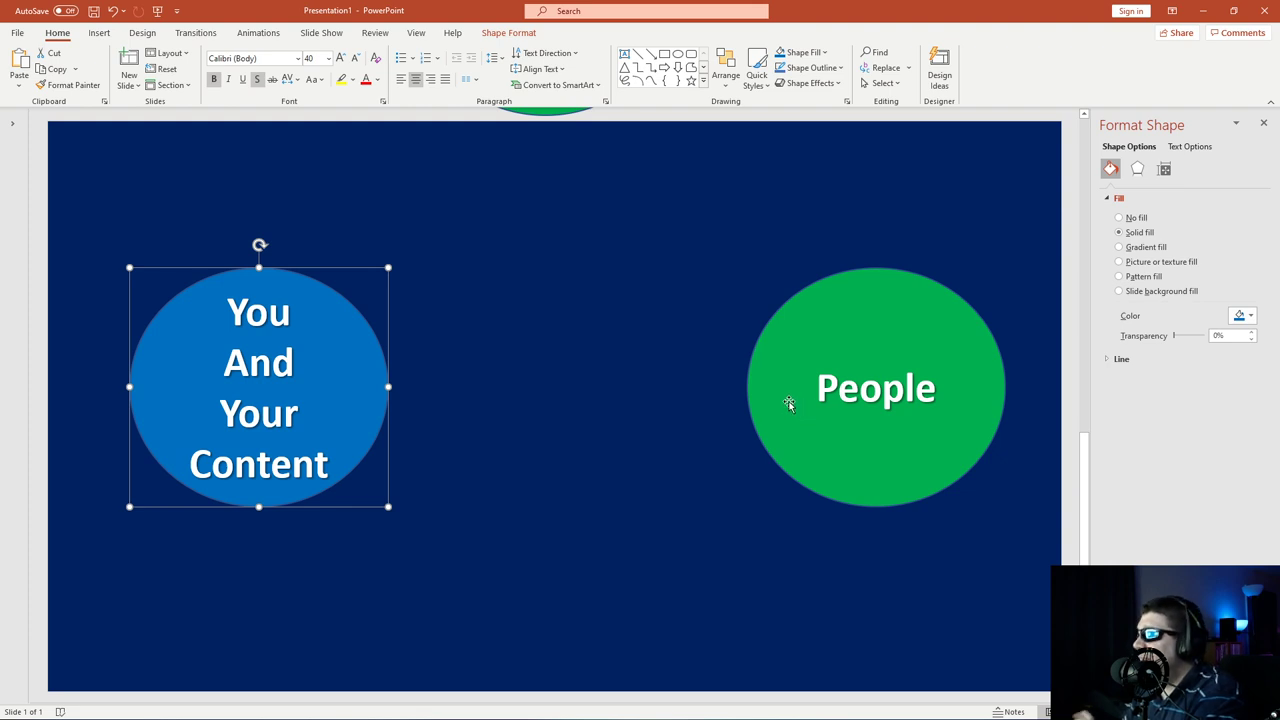
{"action": "left_click_drag", "start_coordinate": [940, 430], "coordinate": [897, 428]}
{"action": "left_click", "coordinate": [333, 357]}
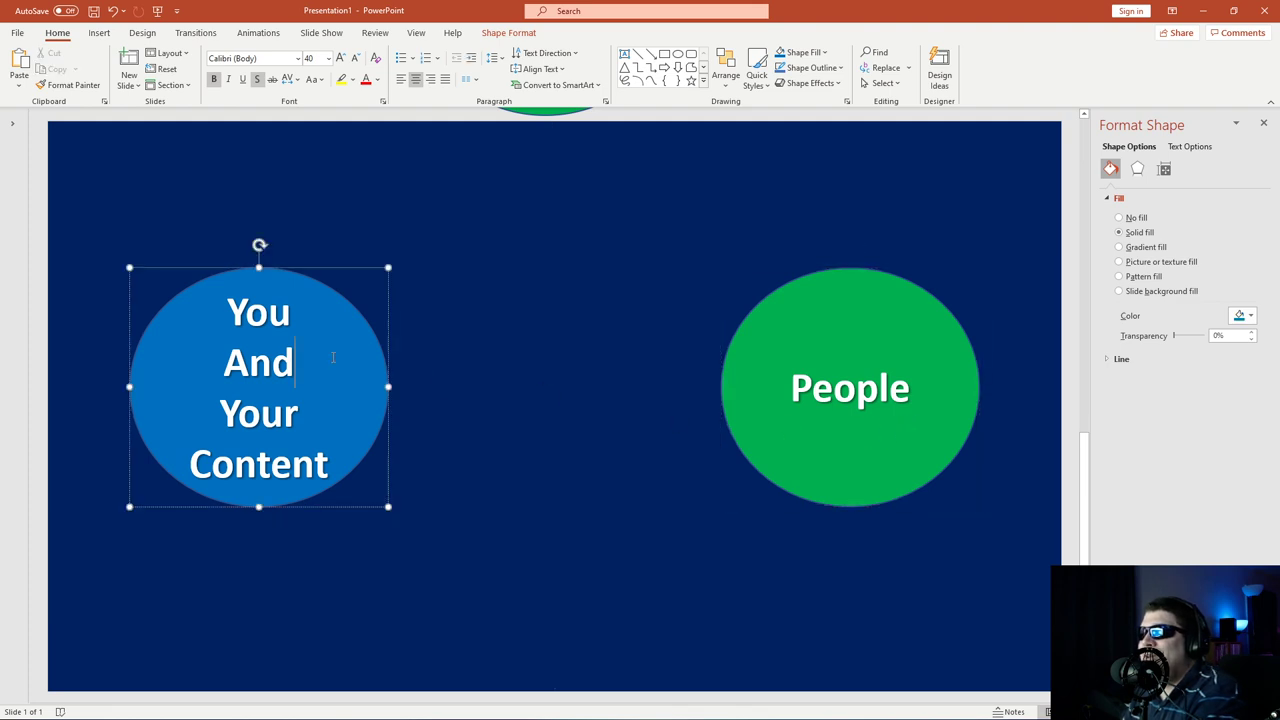
{"action": "key", "text": "ctrl+l"}
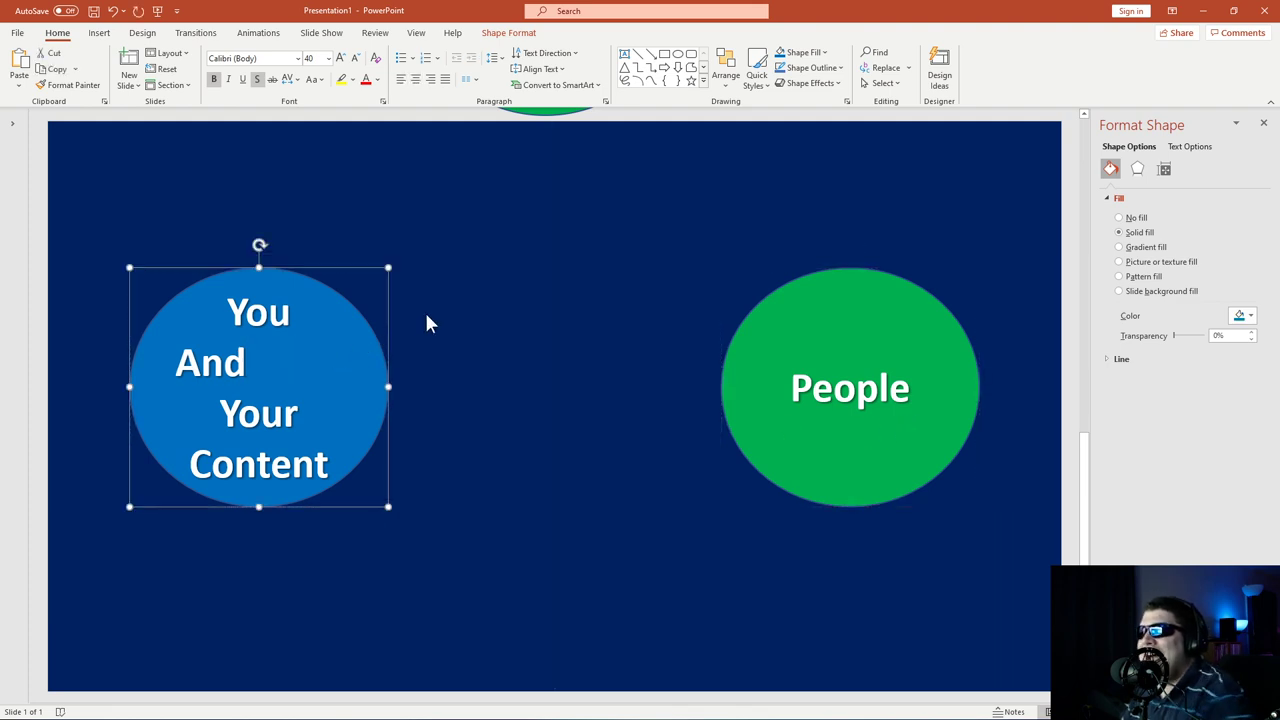
{"action": "key", "text": "ctrl+z"}
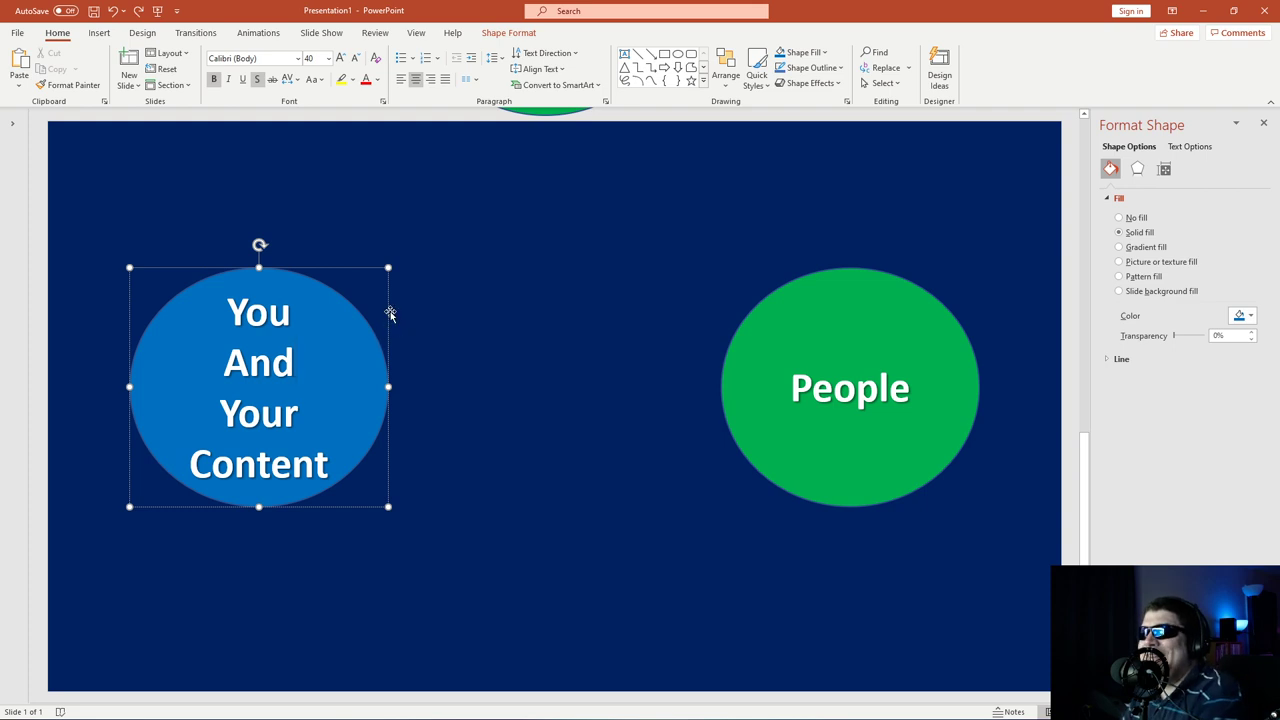
{"action": "mouse_move", "coordinate": [390, 313]}
{"action": "left_mouse_down"}
{"action": "mouse_move", "coordinate": [380, 309]}
{"action": "mouse_move", "coordinate": [398, 311]}
{"action": "left_mouse_up"}
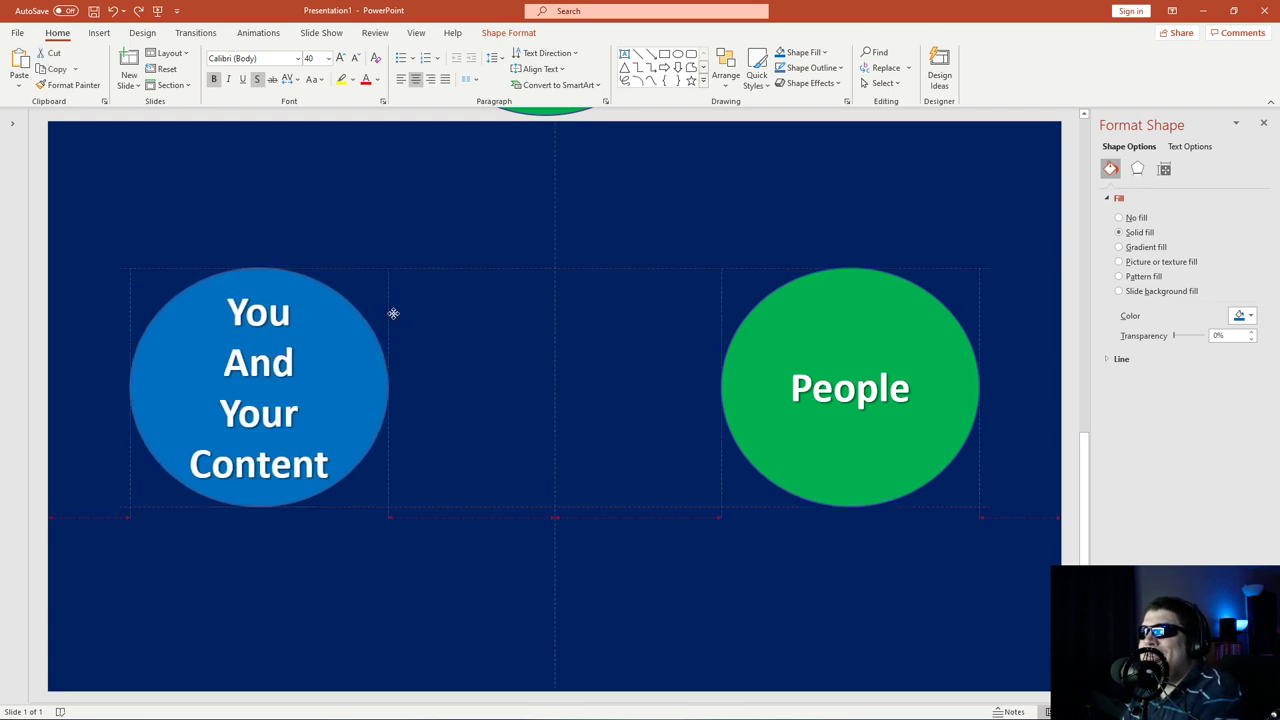
{"action": "left_click_drag", "start_coordinate": [390, 314], "coordinate": [391, 314]}
{"action": "left_click", "coordinate": [544, 415]}
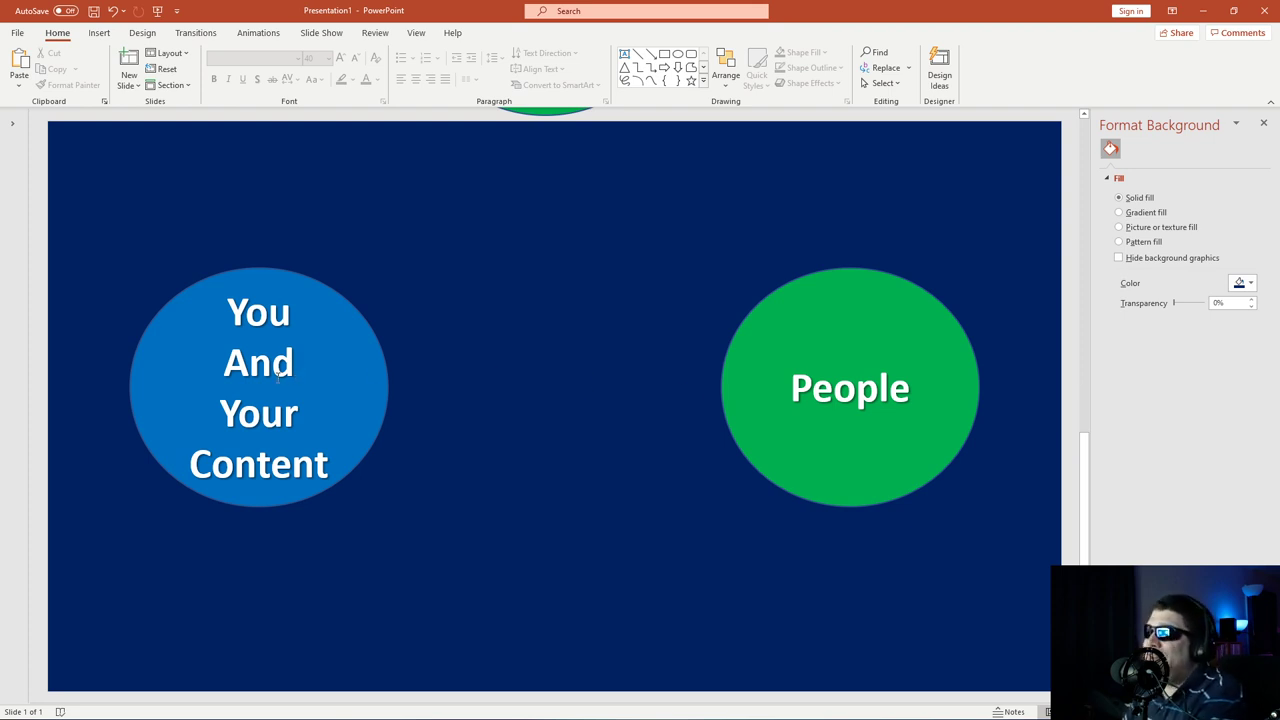
Bring the spare circle down onto the slide and relabel it 'Technology'.
{"action": "left_click_drag", "start_coordinate": [546, 112], "coordinate": [548, 213]}
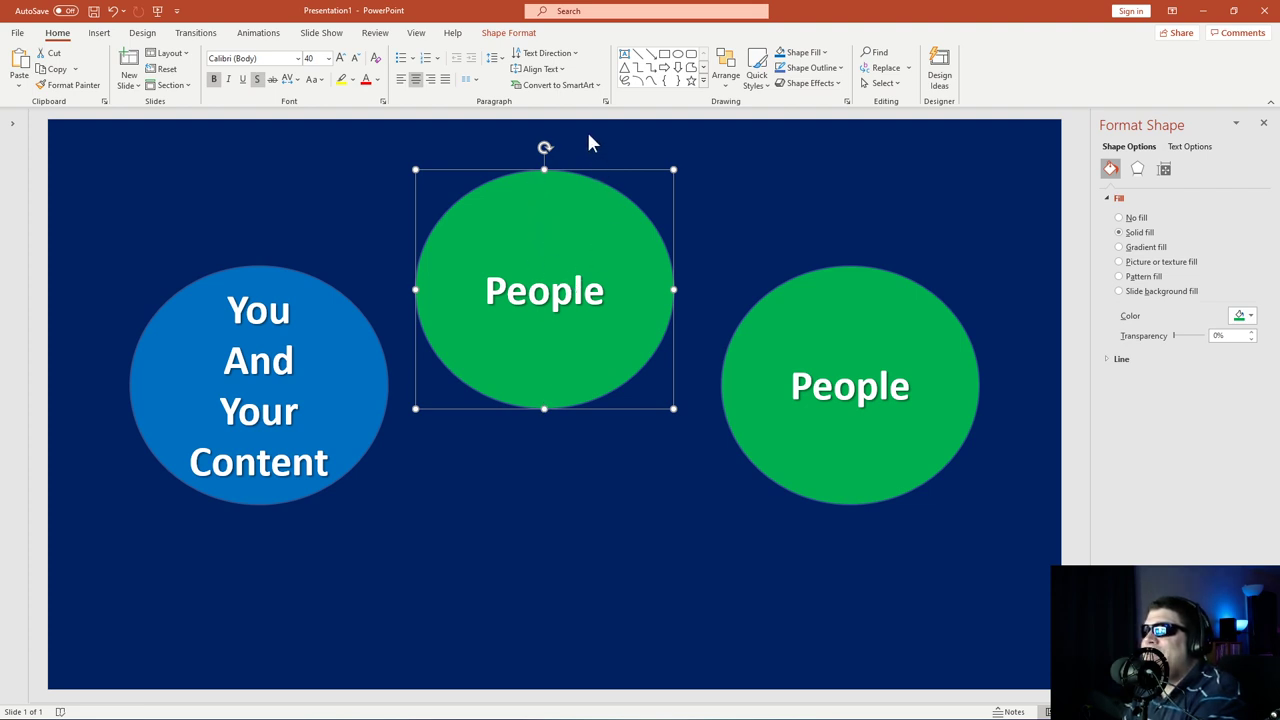
{"action": "left_click", "coordinate": [578, 289]}
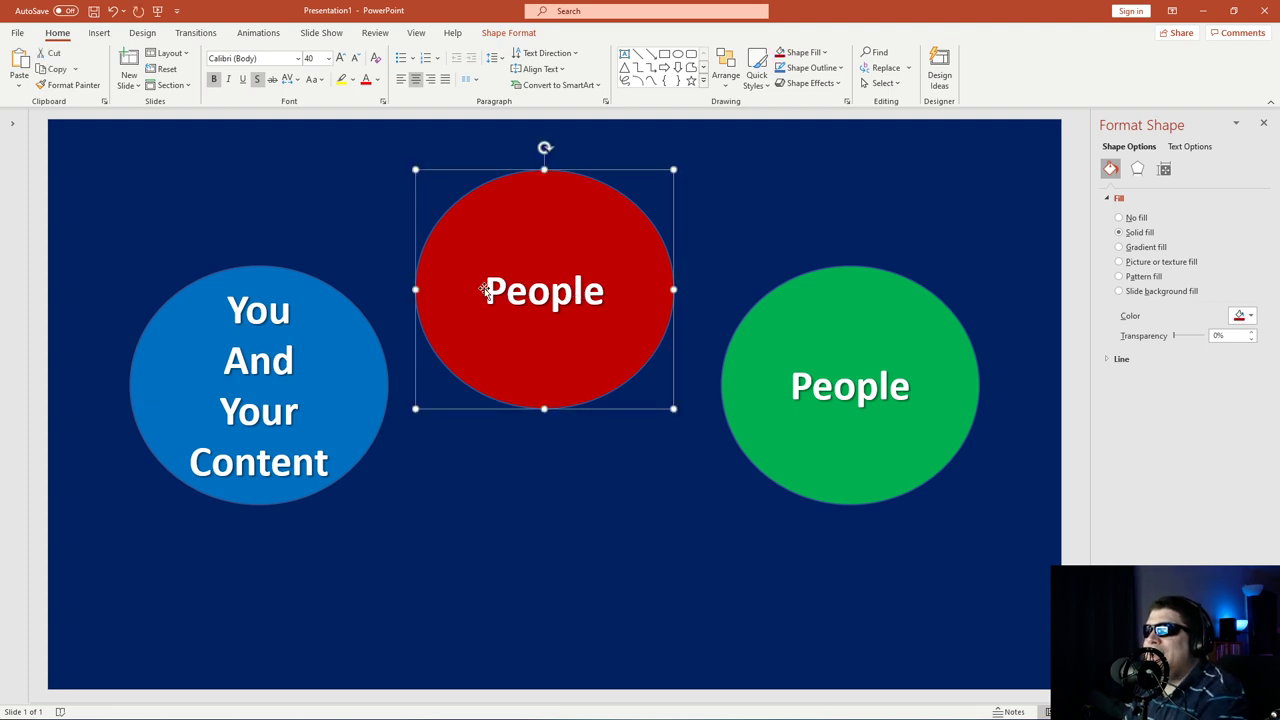
{"action": "double_click", "coordinate": [484, 290]}
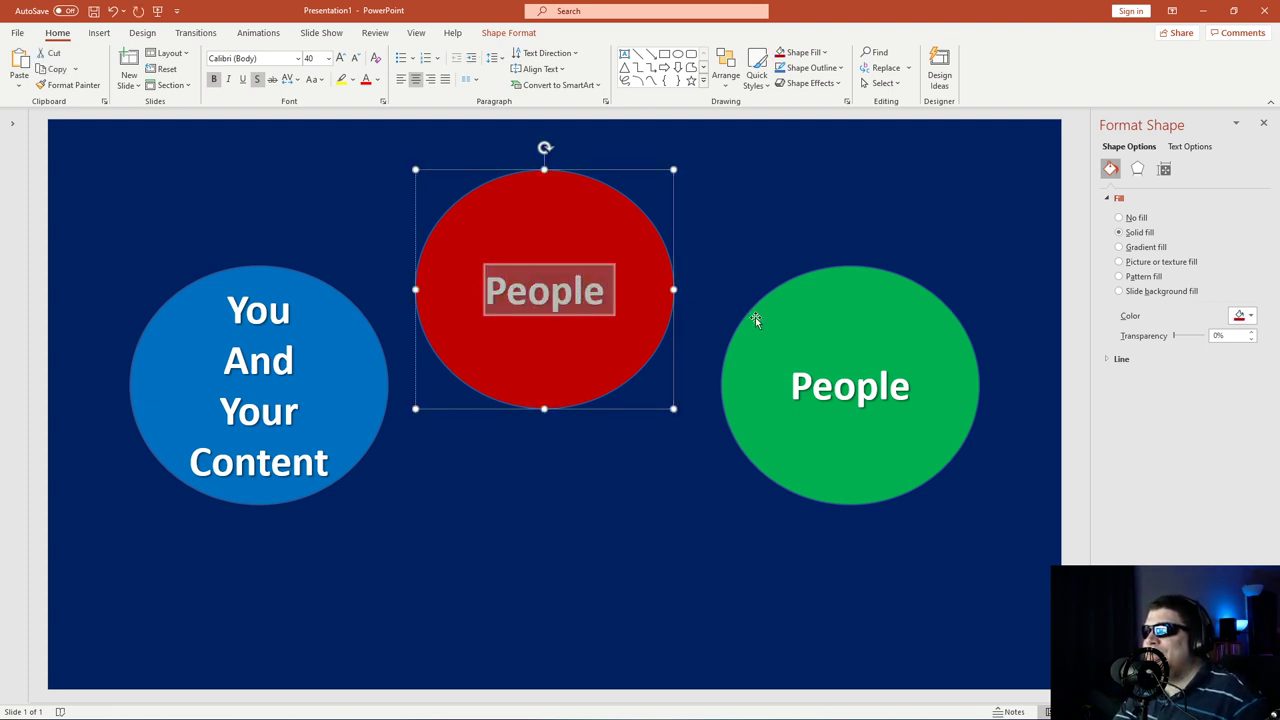
{"action": "type", "text": "Technology"}
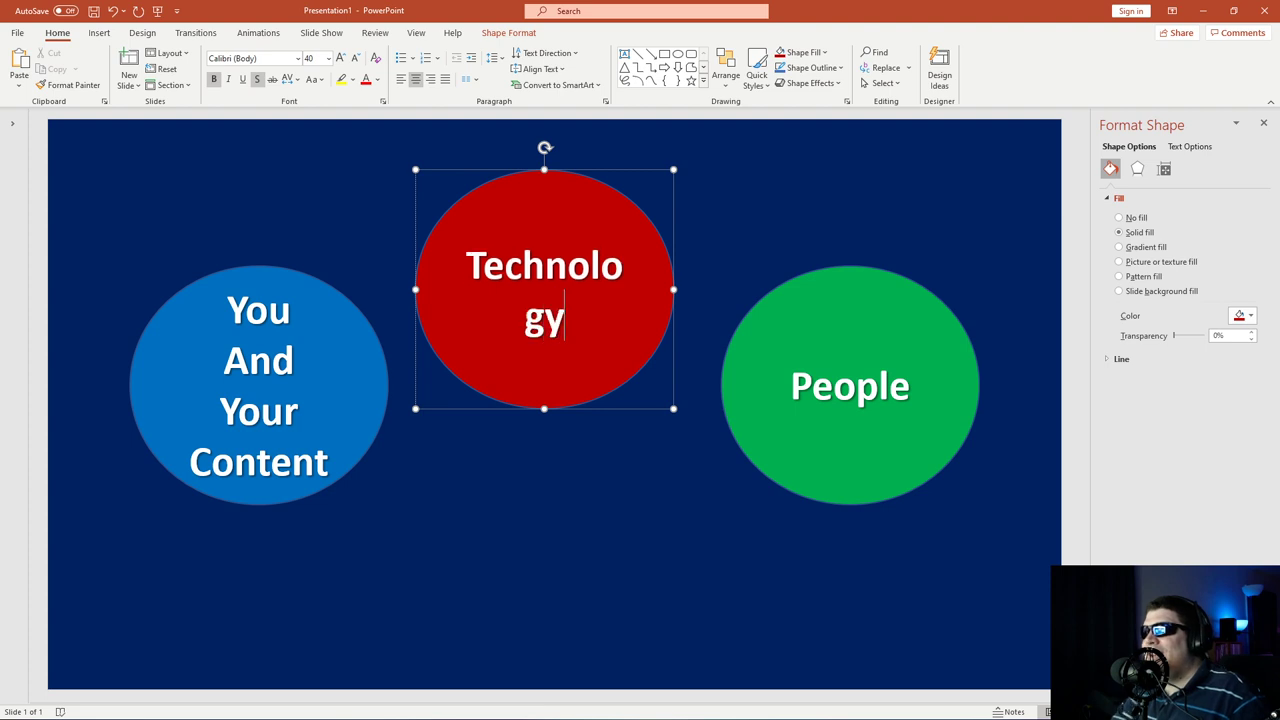
{"action": "left_click", "coordinate": [697, 358]}
Shrink the Technology label to 32 pt and move the red circle level with the others.
{"action": "left_click", "coordinate": [660, 350]}
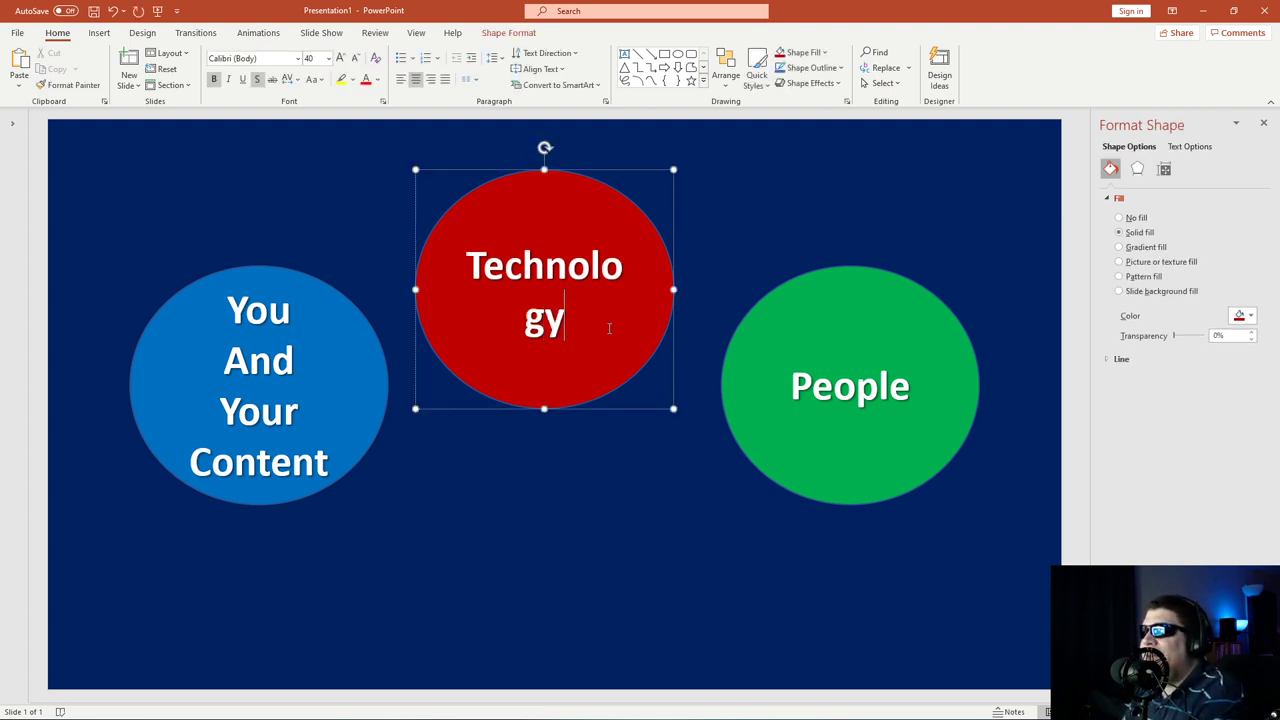
{"action": "left_click", "coordinate": [355, 57]}
{"action": "left_click", "coordinate": [355, 57]}
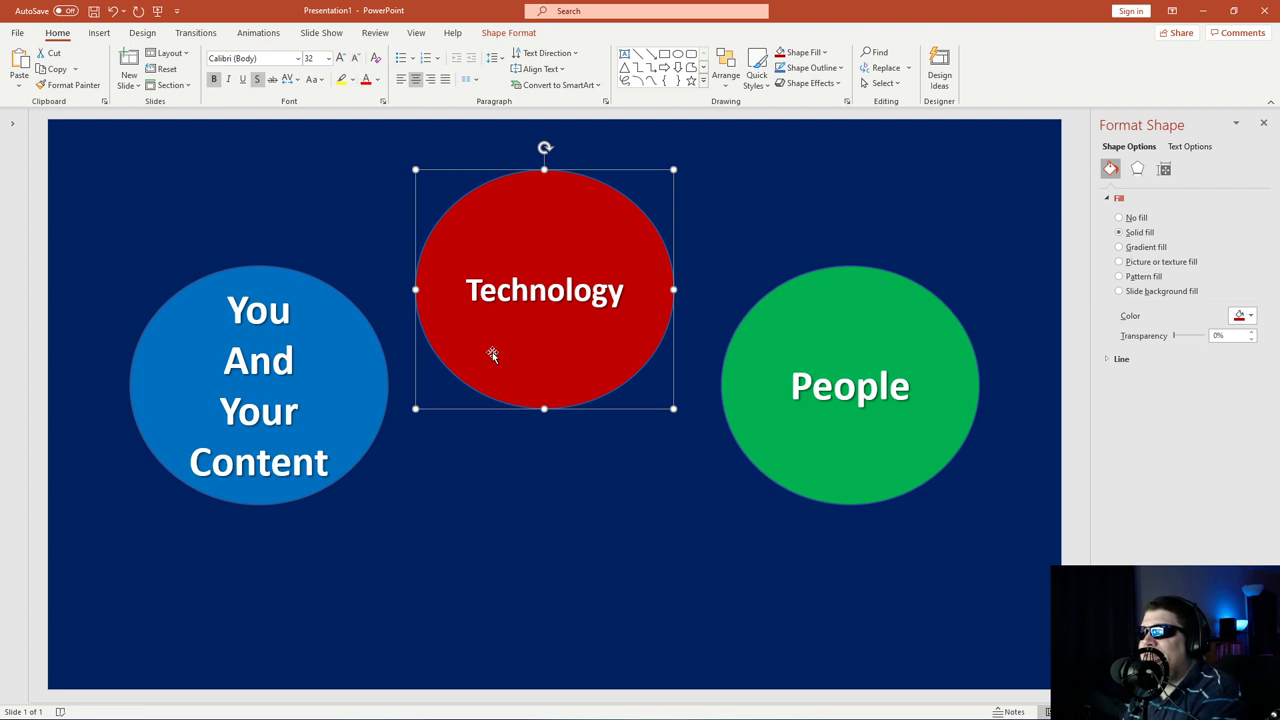
{"action": "left_click_drag", "start_coordinate": [491, 357], "coordinate": [544, 474]}
{"action": "left_click", "coordinate": [415, 196]}
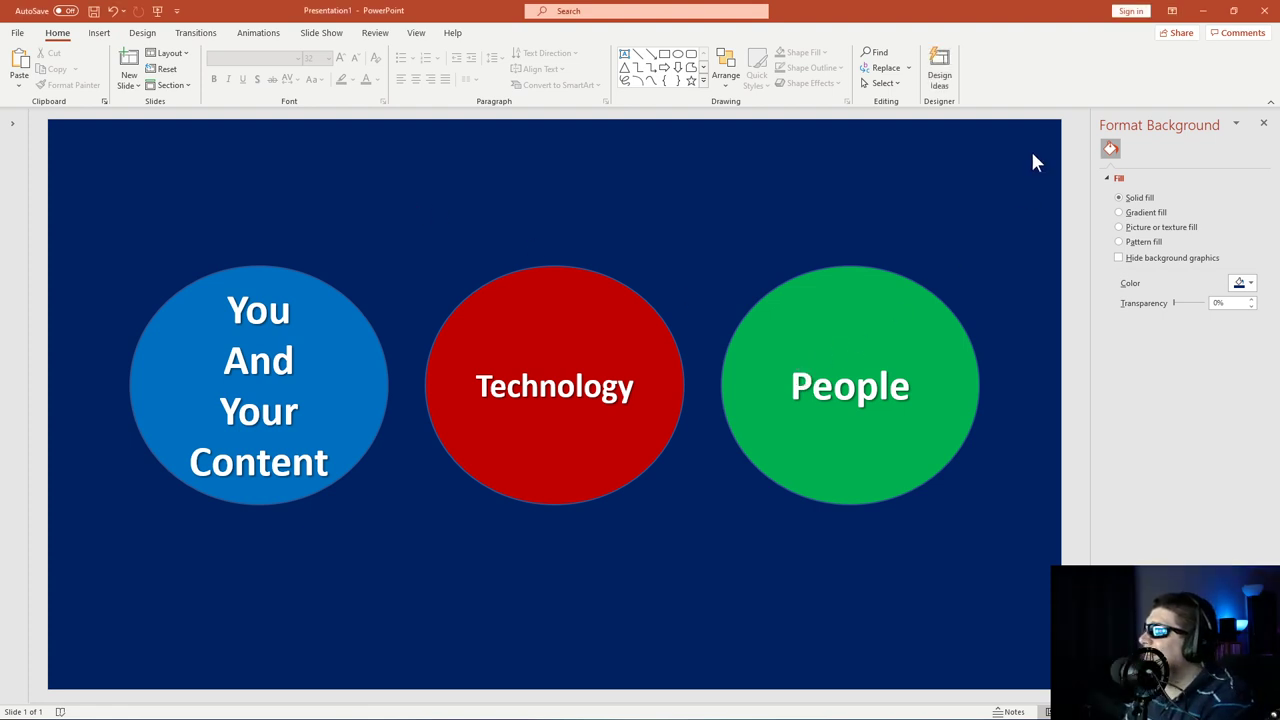
Collapse the ribbon and close the Format Background pane.
{"action": "left_click", "coordinate": [1271, 101]}
{"action": "left_click", "coordinate": [1264, 61]}
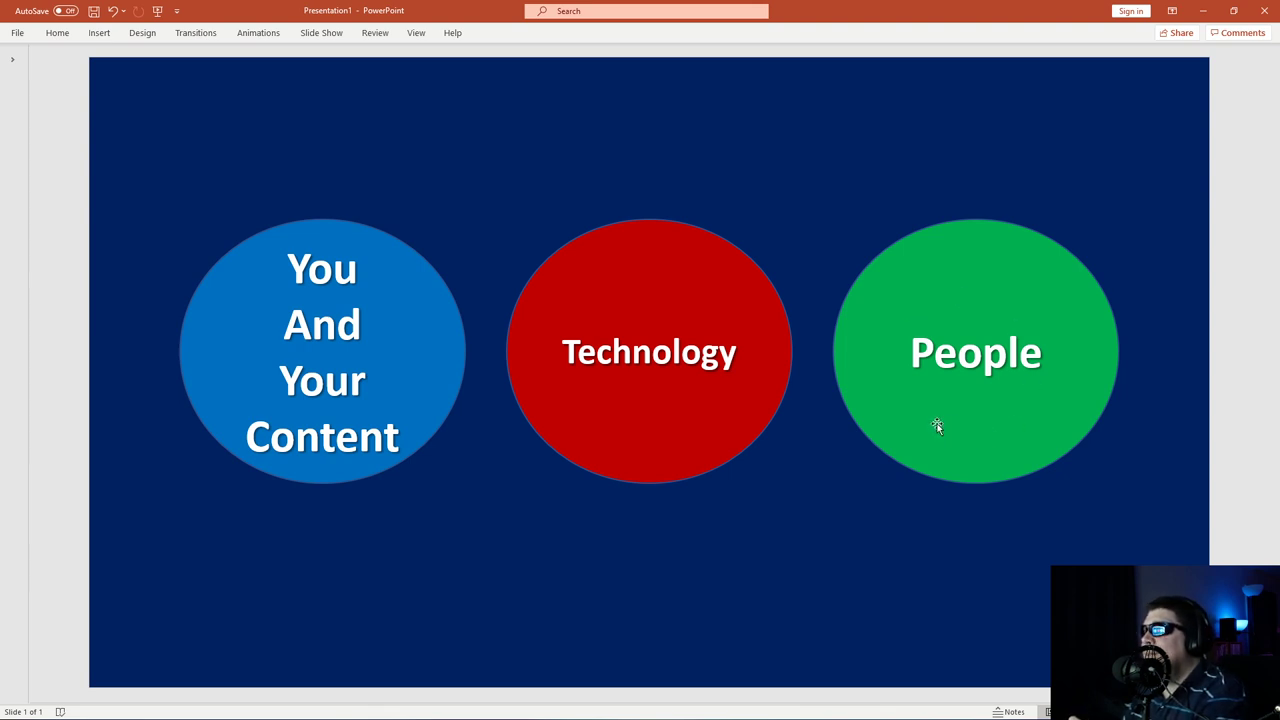
{"action": "left_click", "coordinate": [657, 400]}
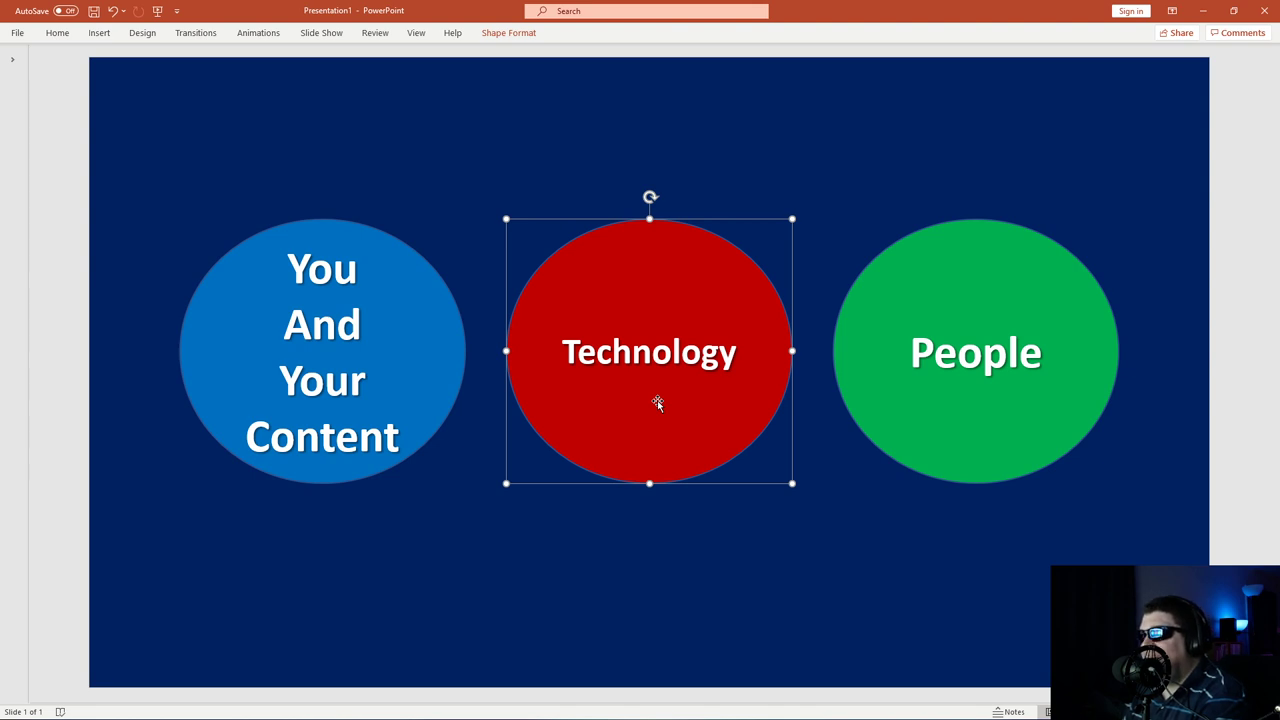
{"action": "left_click", "coordinate": [727, 163]}
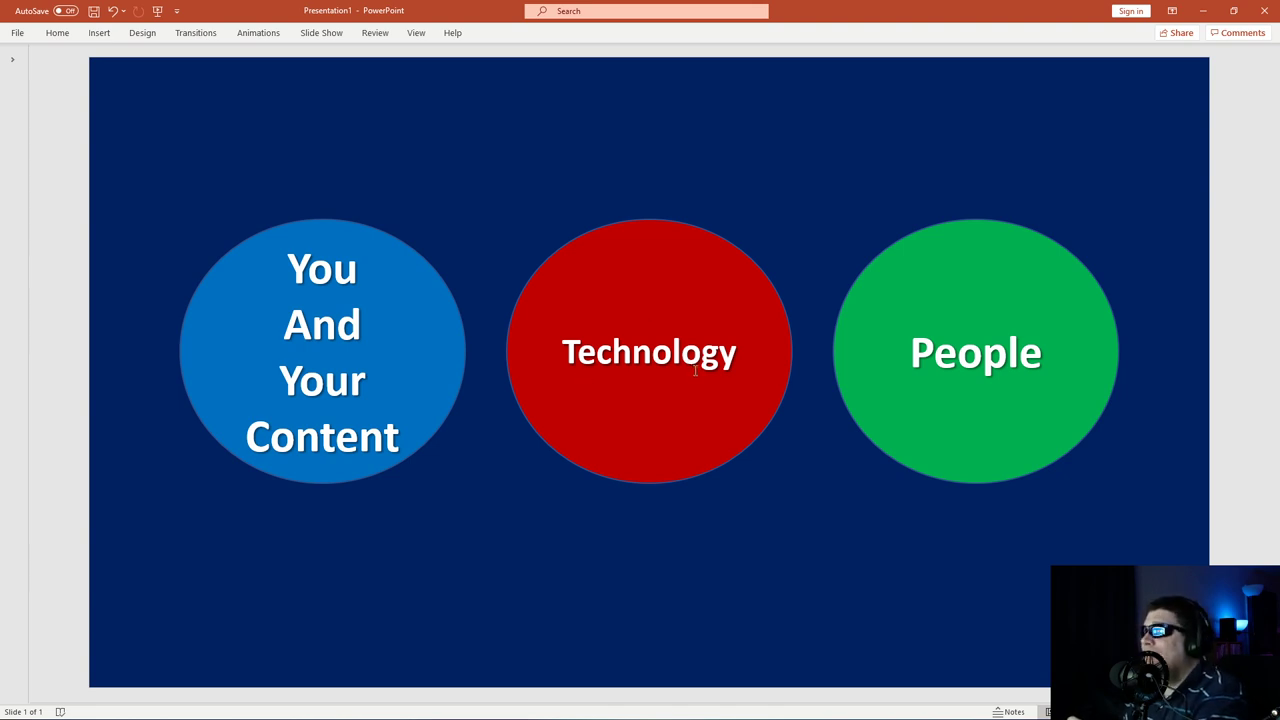
{"action": "left_click", "coordinate": [663, 379]}
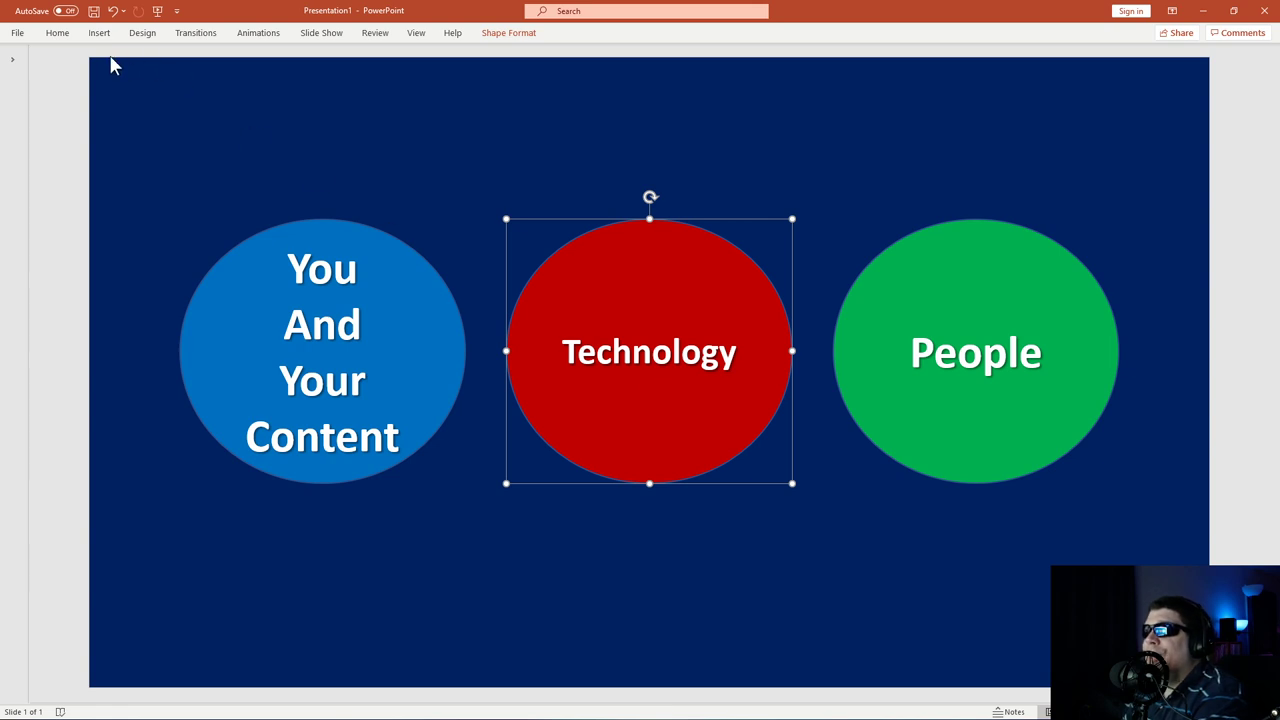
{"action": "left_click", "coordinate": [58, 34]}
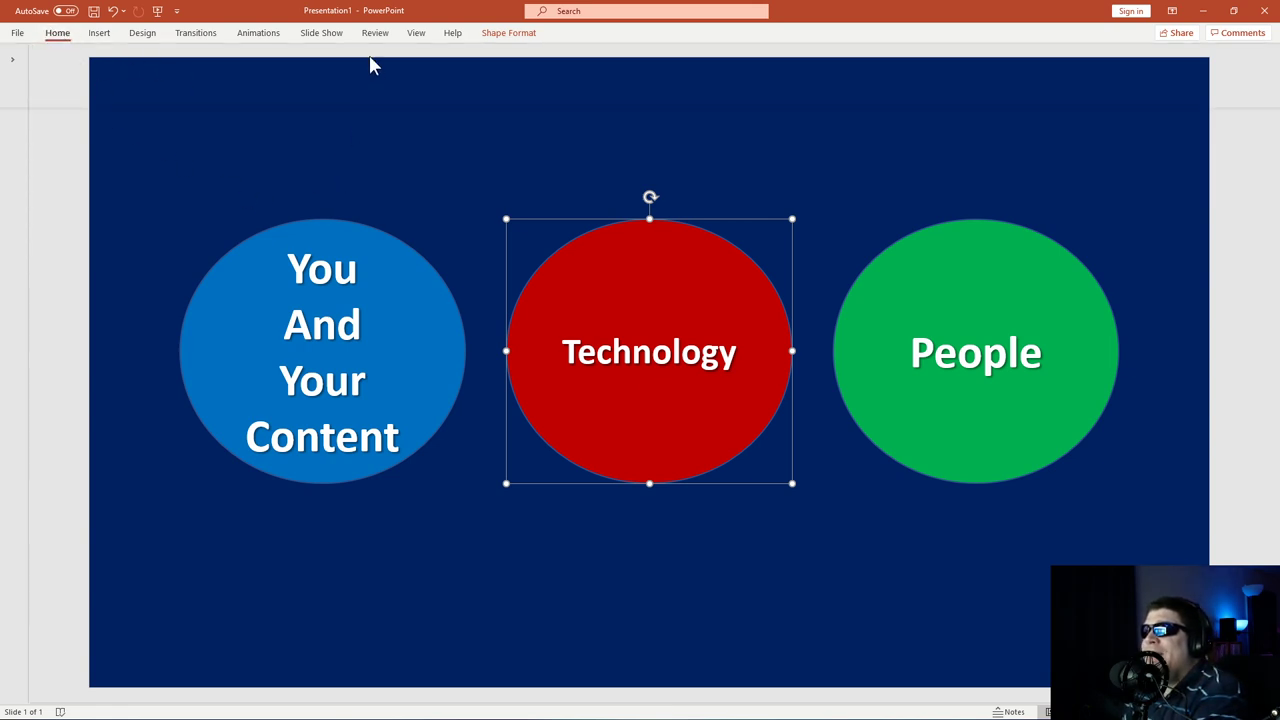
{"action": "key", "text": "ctrl+bracketright"}
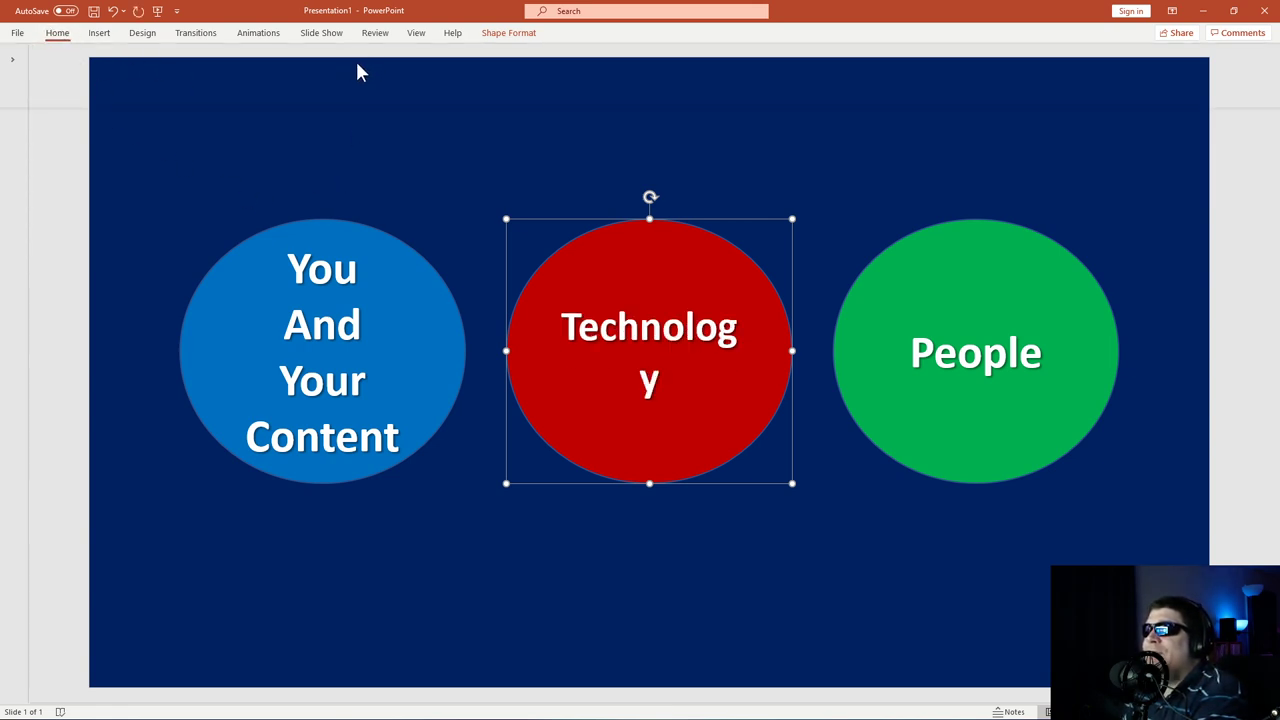
{"action": "key", "text": "ctrl+bracketleft"}
{"action": "left_click", "coordinate": [507, 177]}
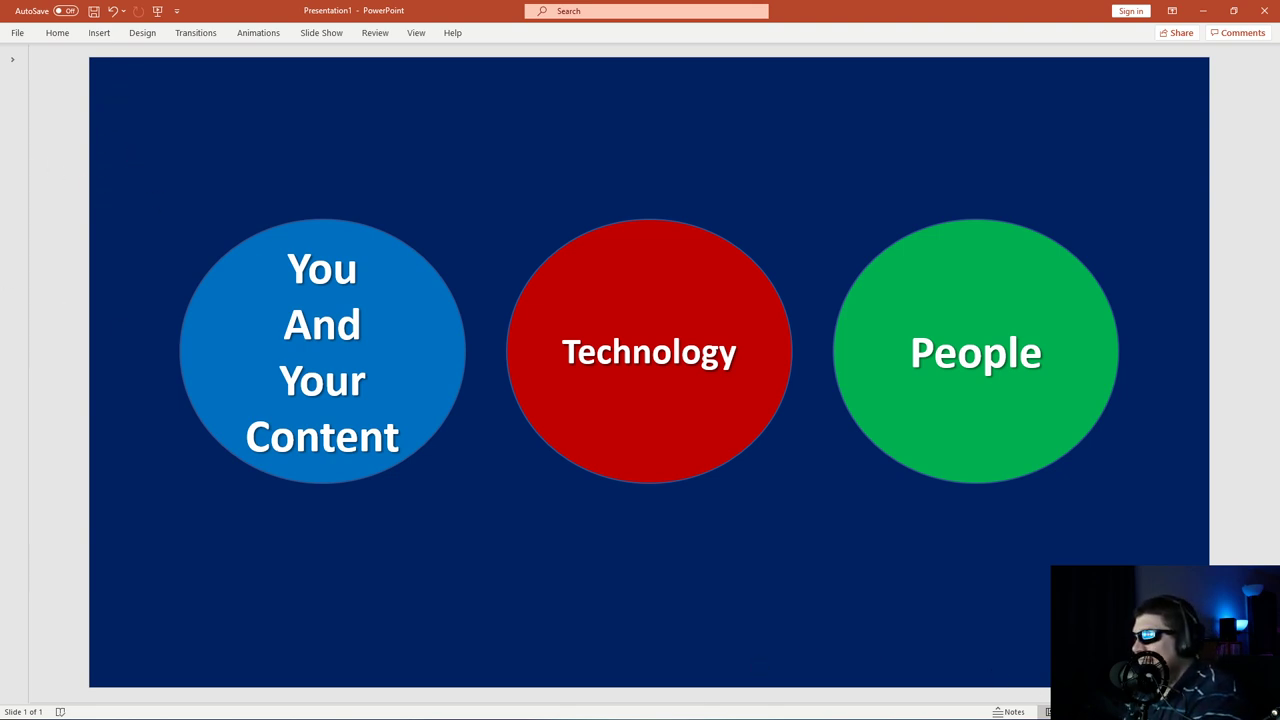
In Slide Sorter, paste a copy of slide 1 as slide 2 and open it.
{"action": "left_click", "coordinate": [1072, 711]}
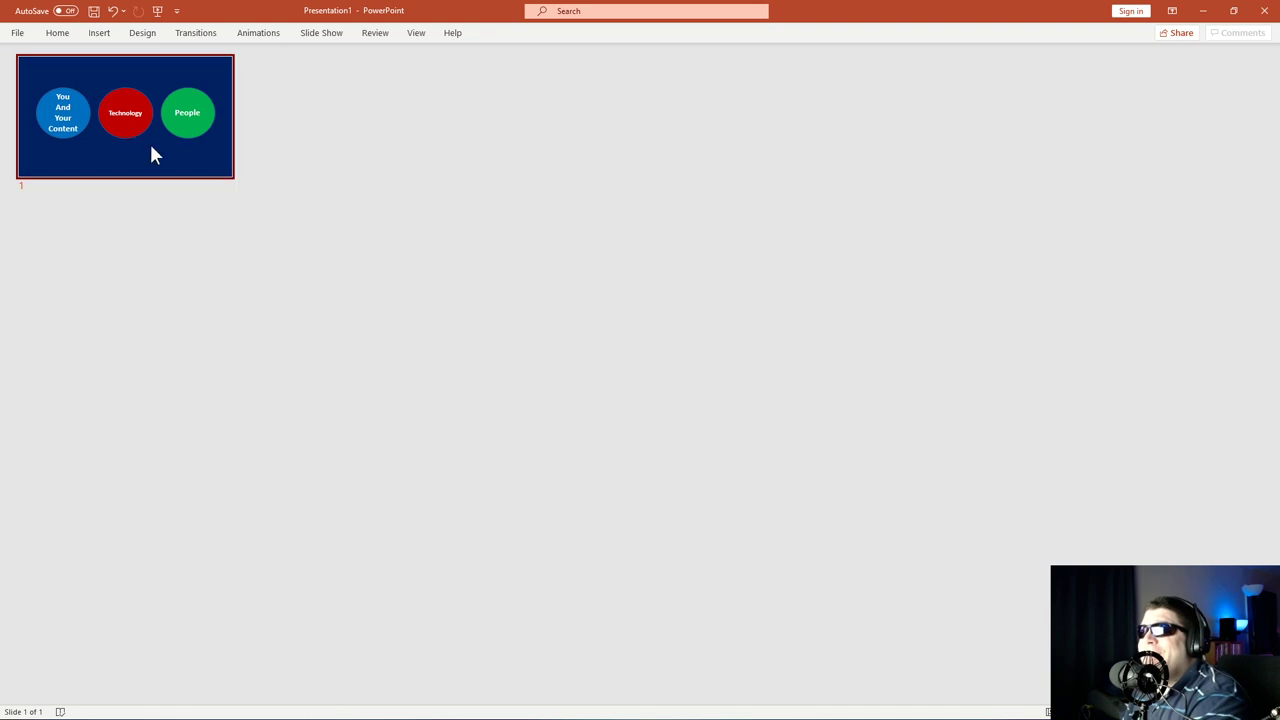
{"action": "left_click", "coordinate": [321, 144]}
{"action": "key", "text": "ctrl+v"}
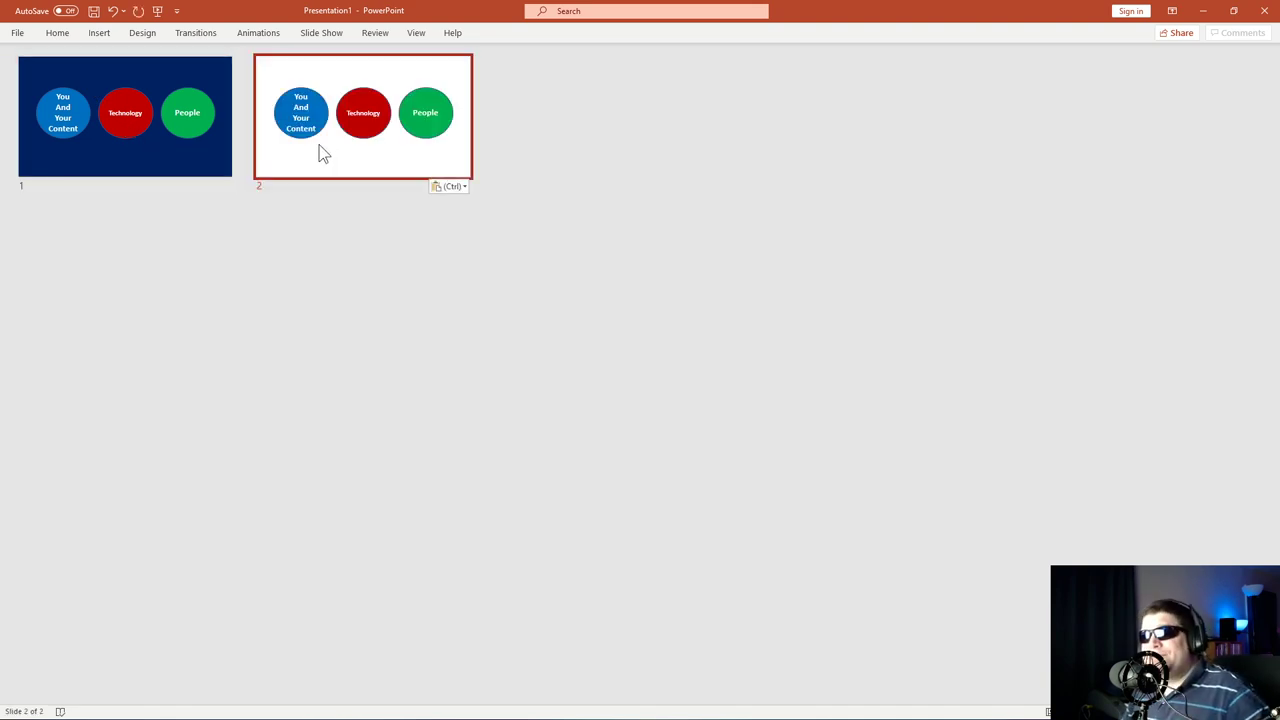
{"action": "double_click", "coordinate": [171, 166]}
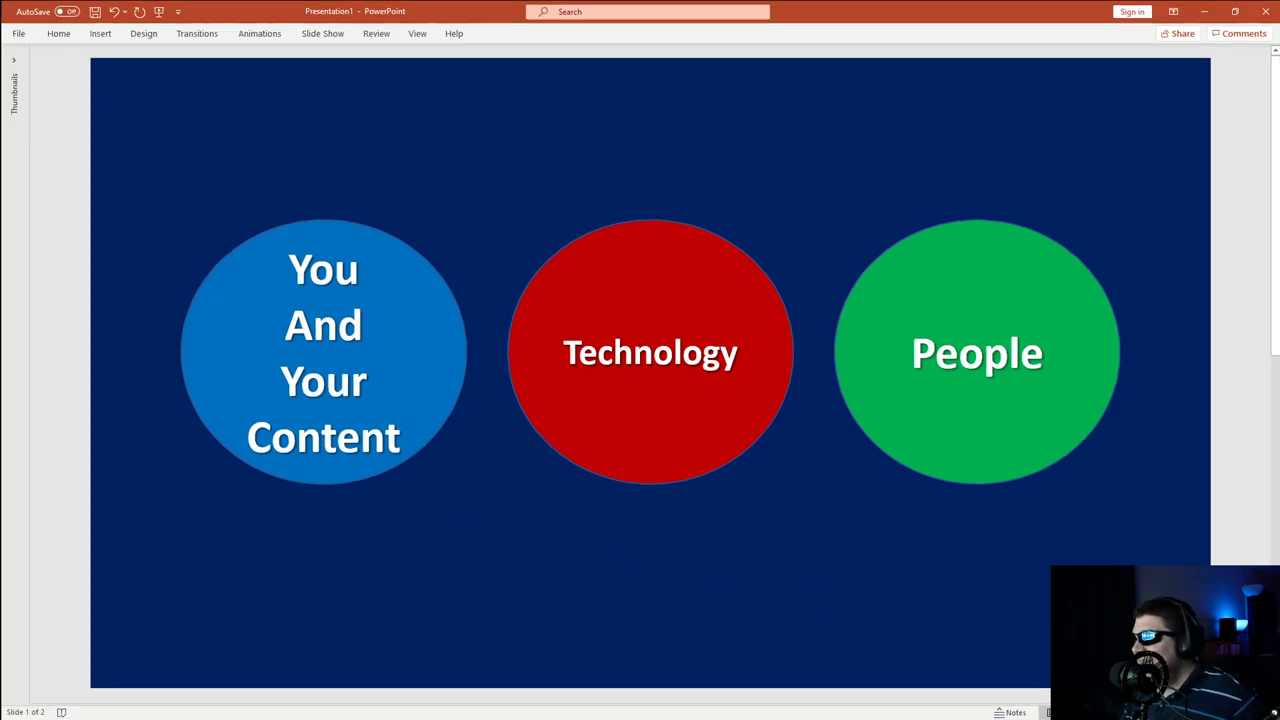
{"action": "left_click", "coordinate": [1066, 711]}
{"action": "left_click", "coordinate": [58, 33]}
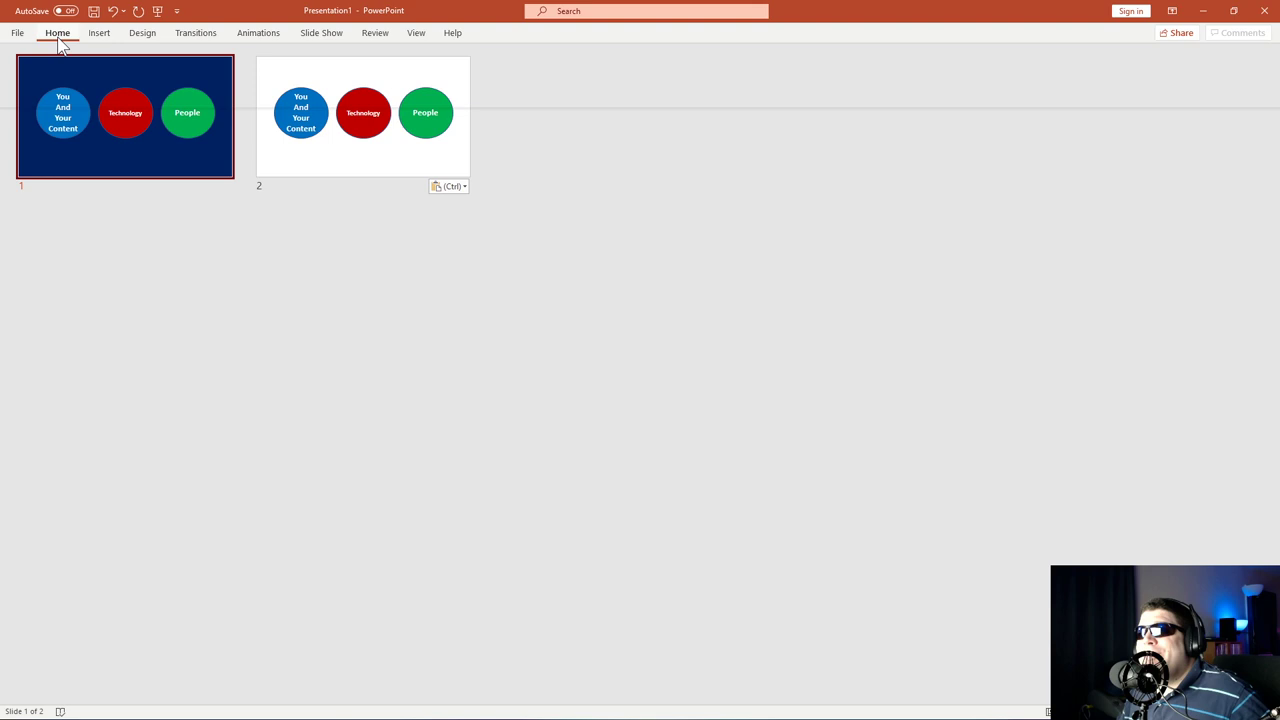
{"action": "left_click", "coordinate": [354, 157]}
{"action": "double_click", "coordinate": [349, 175]}
Delete the blue, red and green circles from slide 2.
{"action": "left_click", "coordinate": [341, 250]}
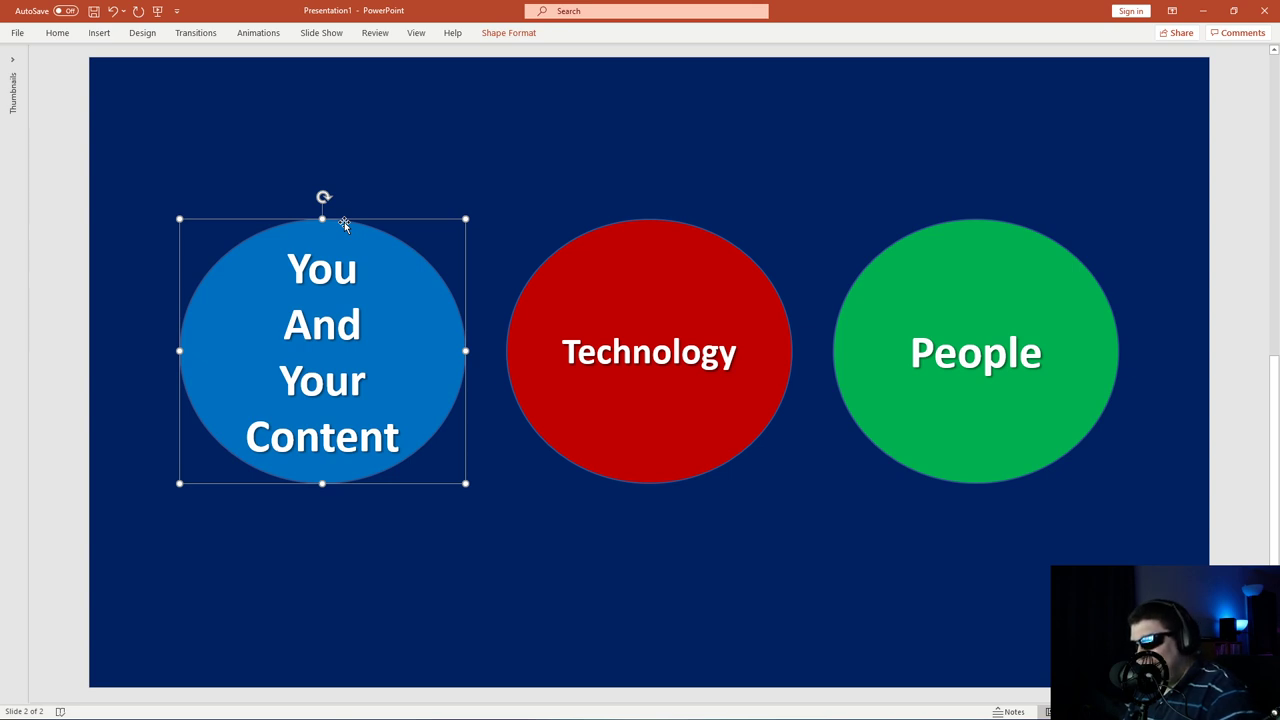
{"action": "key", "text": "Delete"}
{"action": "left_click", "coordinate": [614, 250]}
{"action": "key", "text": "Delete"}
{"action": "left_click", "coordinate": [990, 316]}
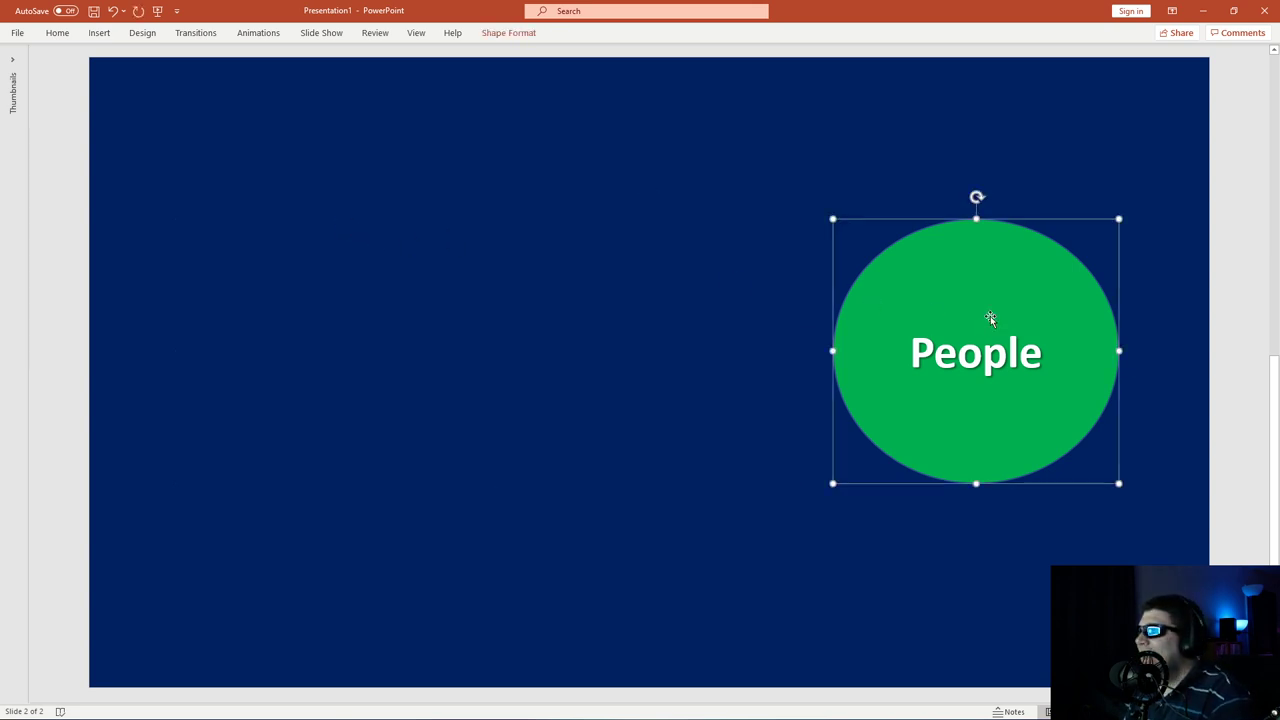
{"action": "key", "text": "Delete"}
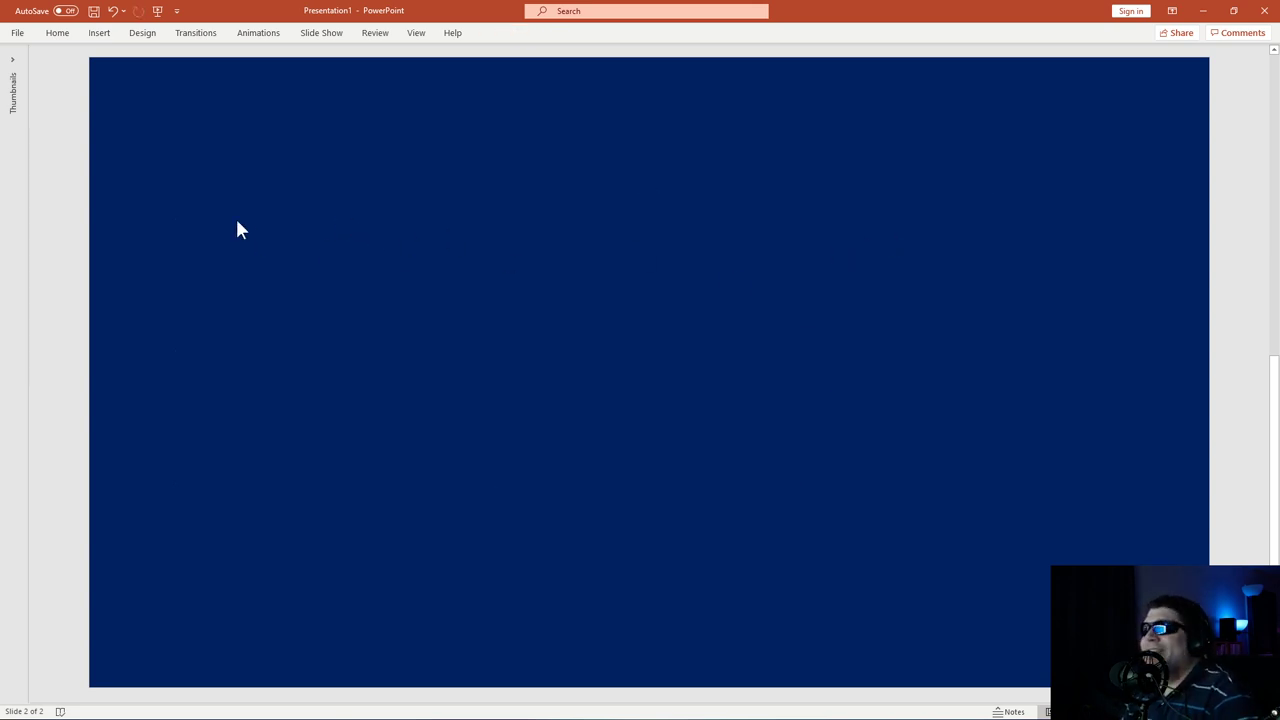
Add a text box near the top of slide 2 reading 'Objective Subjective'.
{"action": "left_click", "coordinate": [106, 36]}
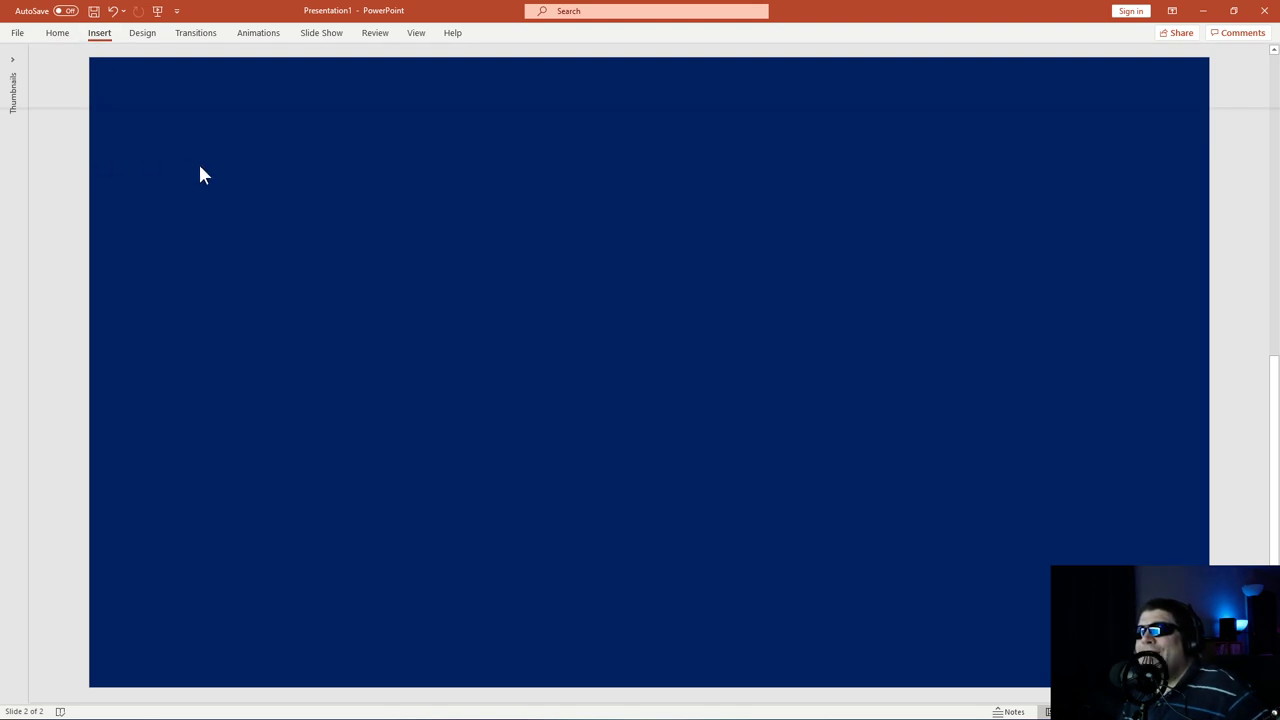
{"action": "left_click", "coordinate": [617, 80]}
{"action": "left_click", "coordinate": [500, 216]}
{"action": "type", "text": "g"}
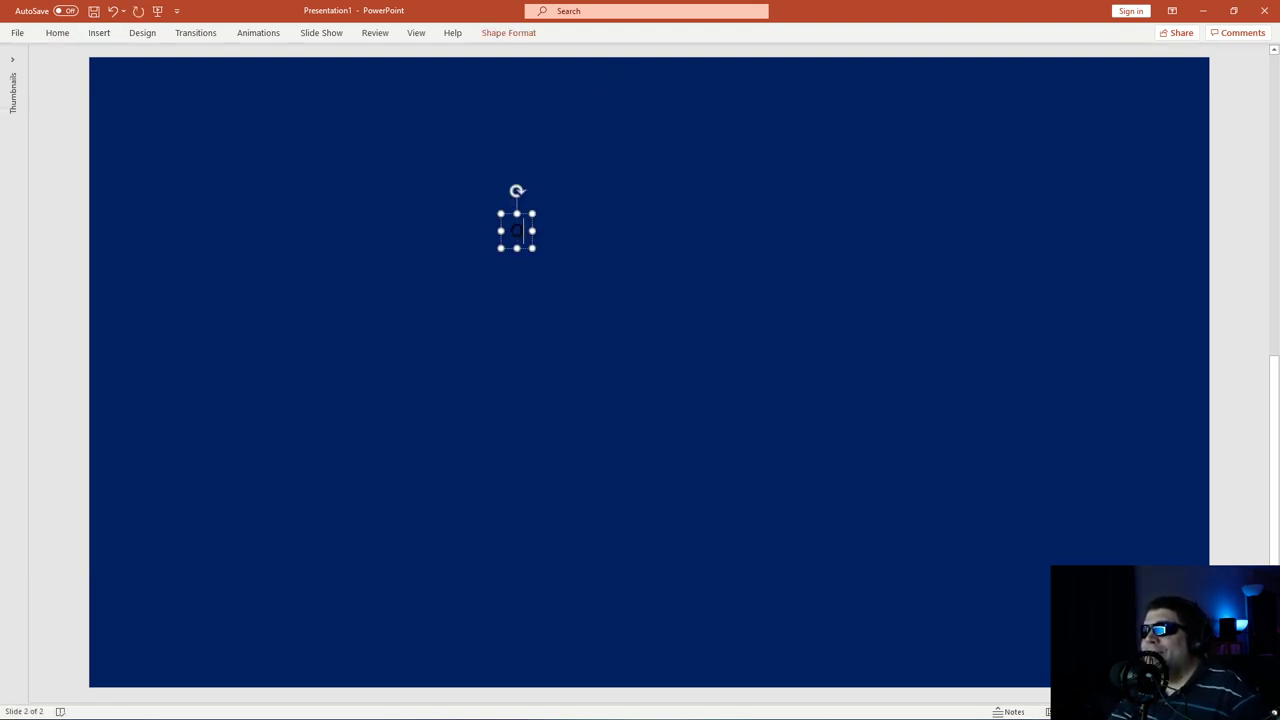
{"action": "type", "text": "bjective sub"}
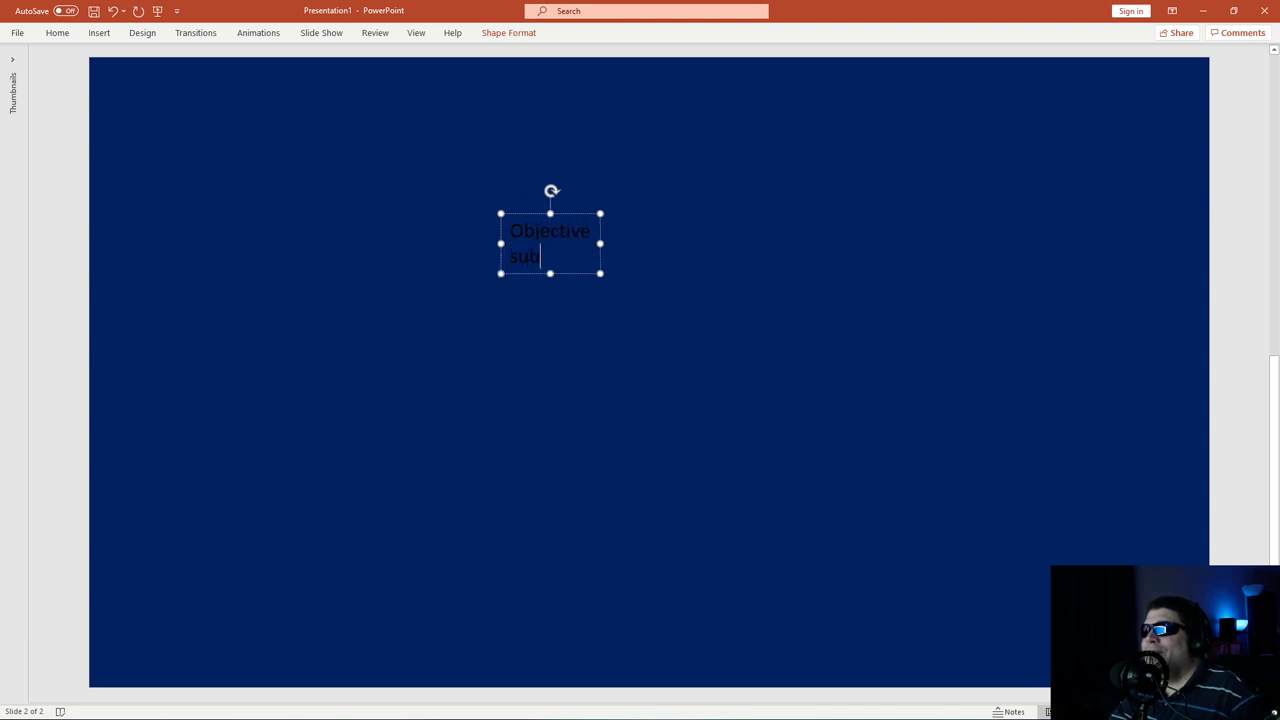
{"action": "key", "text": "BackSpace"}
{"action": "key", "text": "BackSpace"}
{"action": "key", "text": "BackSpace"}
{"action": "type", "text": "Subjective"}
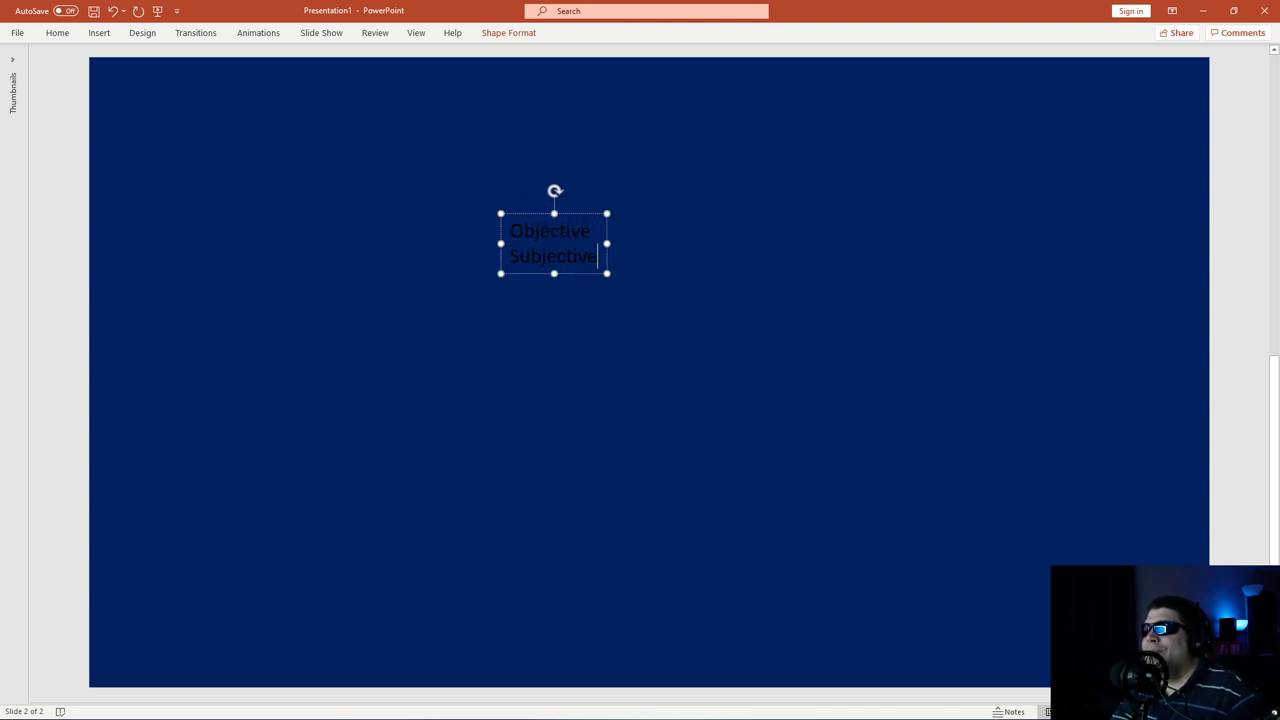
Make the Objective Subjective text bold and centred.
{"action": "left_click", "coordinate": [514, 215]}
{"action": "left_click", "coordinate": [57, 33]}
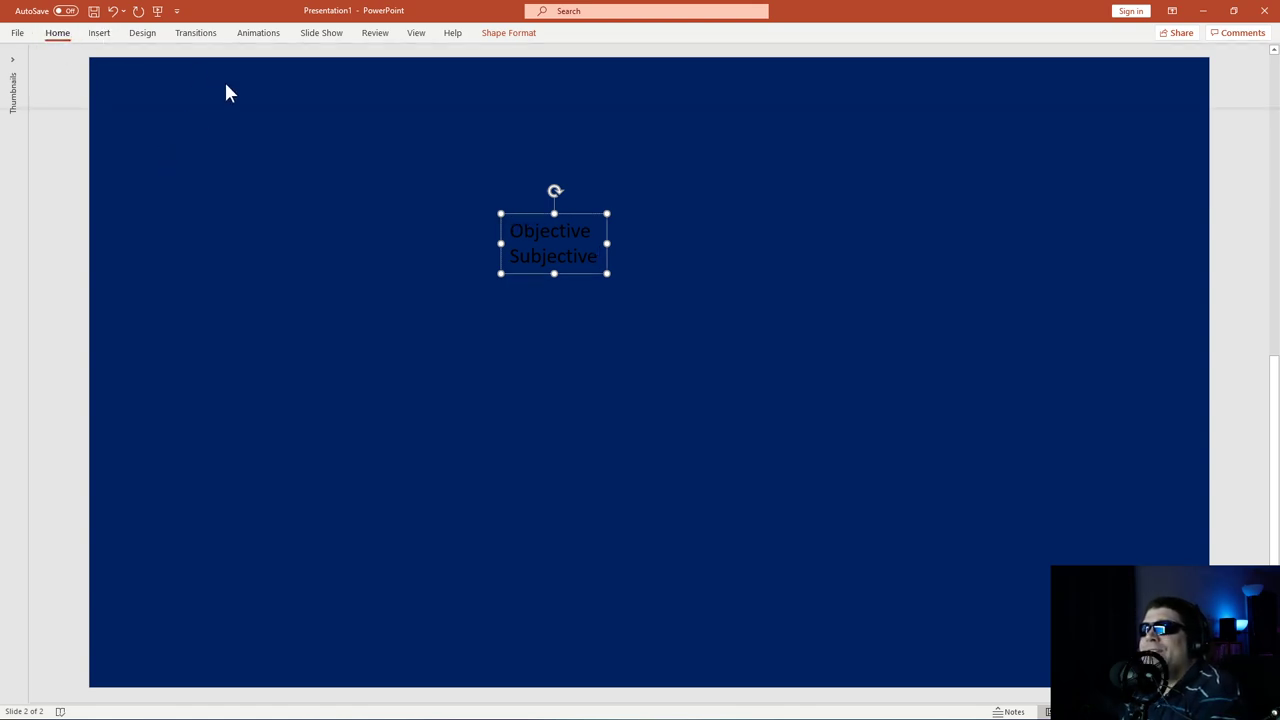
{"action": "key", "text": "ctrl+b"}
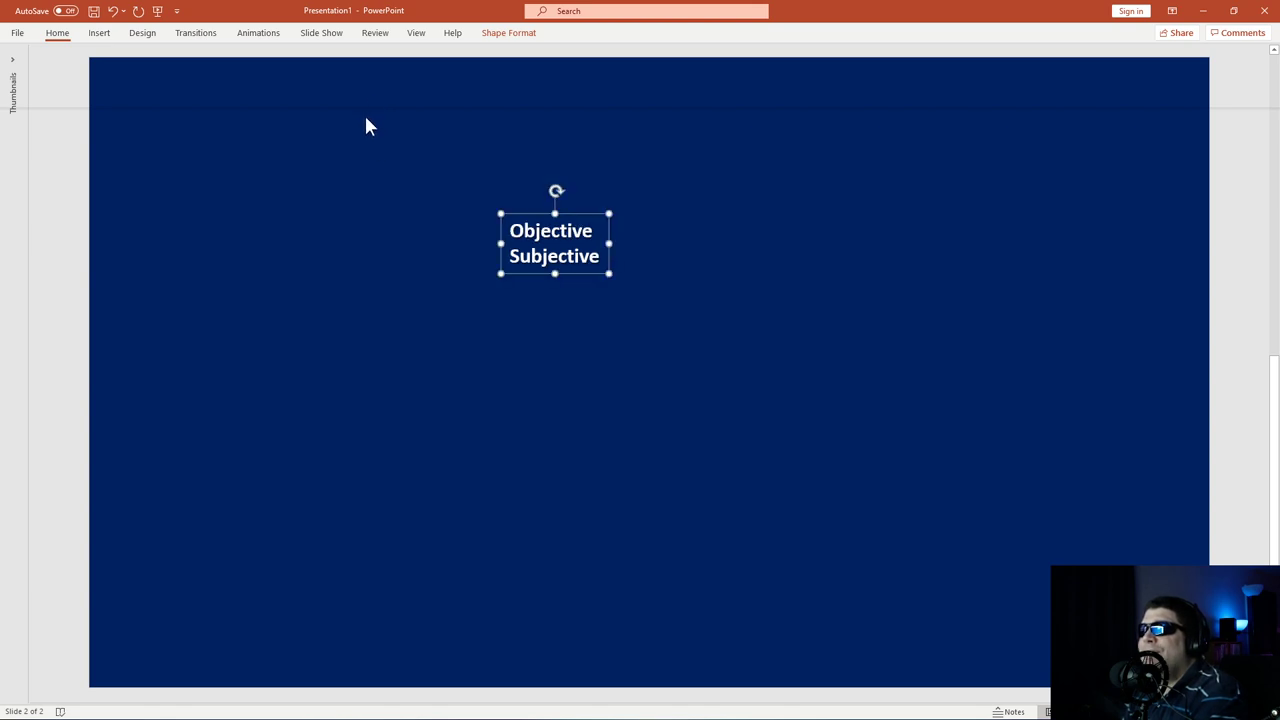
{"action": "key", "text": "ctrl+e"}
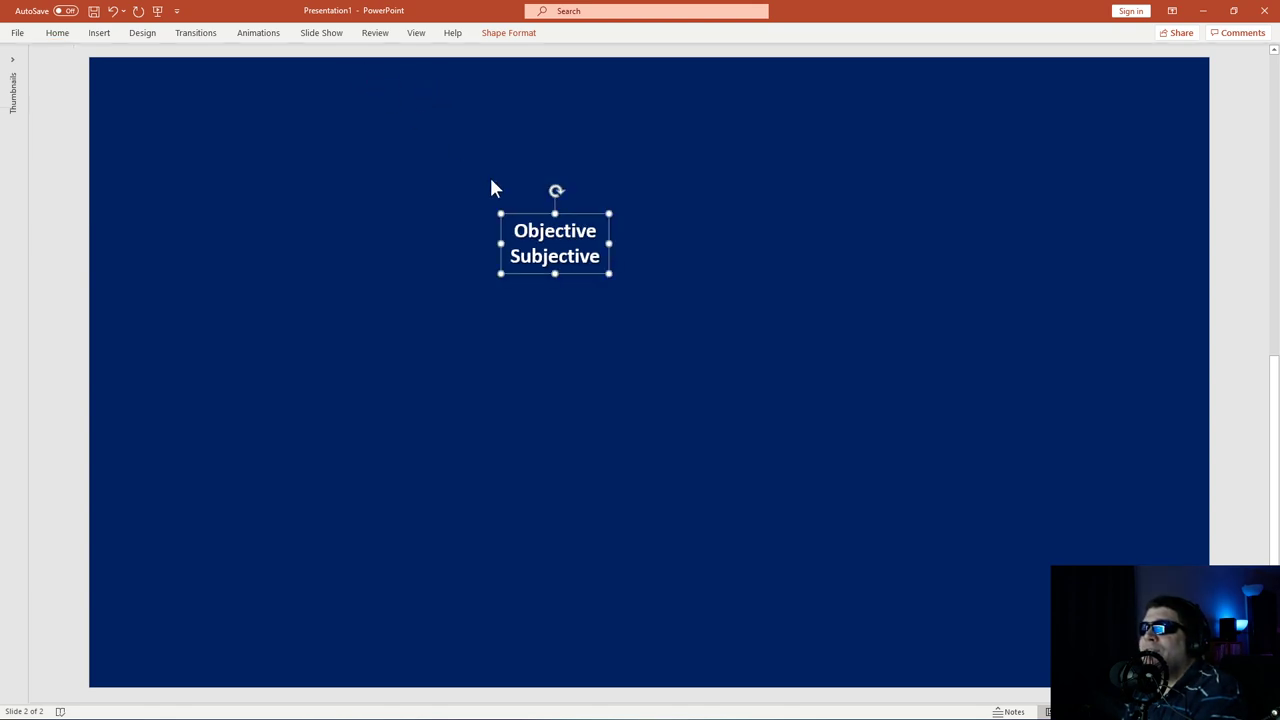
{"action": "left_click", "coordinate": [57, 35]}
Pin the ribbon and enlarge the Objective/Subjective text step by step.
{"action": "key", "text": "ctrl+F1"}
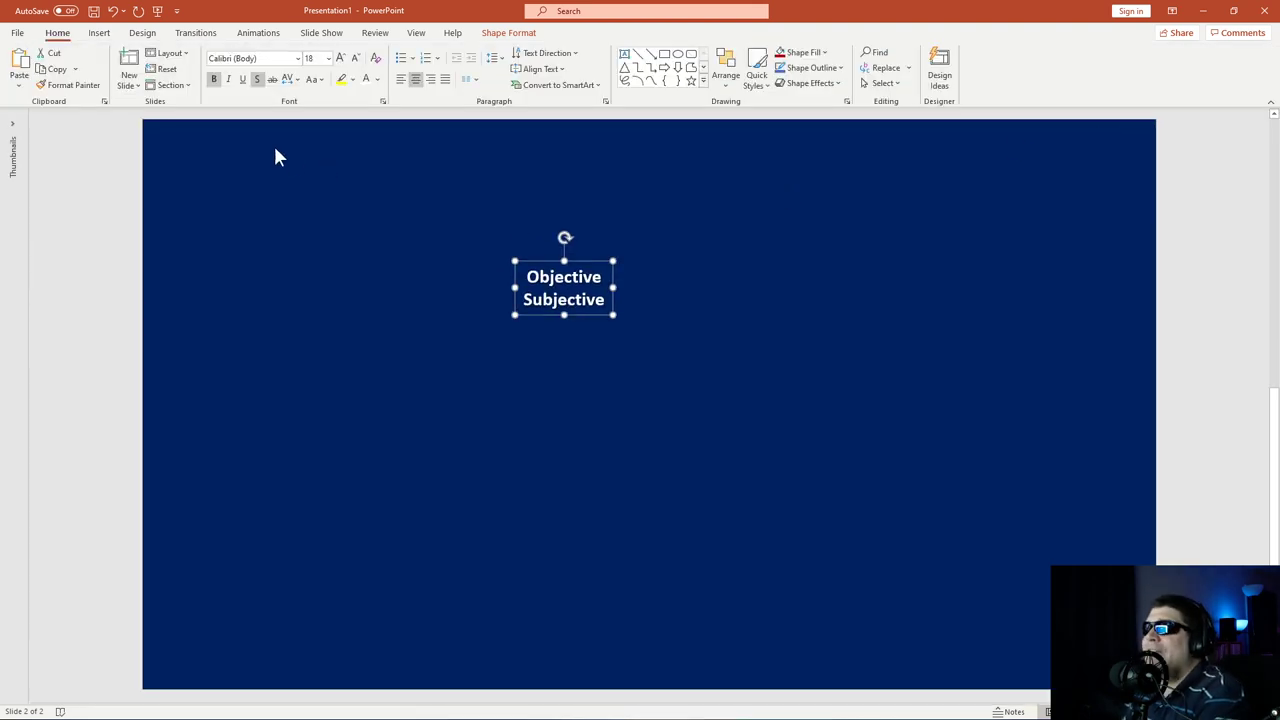
{"action": "left_click", "coordinate": [340, 59]}
{"action": "left_click", "coordinate": [340, 59]}
{"action": "left_click", "coordinate": [340, 59]}
{"action": "left_click", "coordinate": [340, 59]}
{"action": "left_click", "coordinate": [340, 59]}
{"action": "left_click", "coordinate": [340, 59]}
{"action": "left_click", "coordinate": [340, 59]}
{"action": "left_click", "coordinate": [340, 59]}
{"action": "left_click", "coordinate": [340, 59]}
{"action": "left_click", "coordinate": [340, 59]}
{"action": "left_click", "coordinate": [340, 59]}
{"action": "double_click", "coordinate": [340, 59]}
{"action": "left_click", "coordinate": [340, 59]}
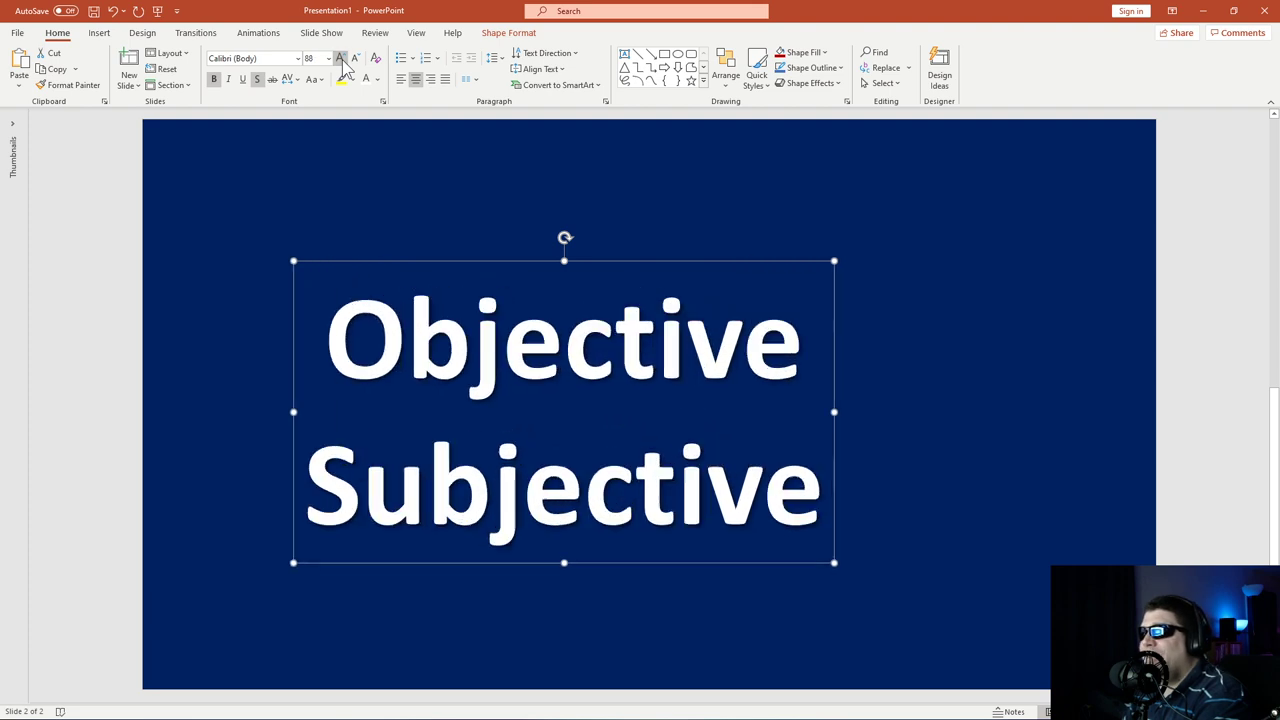
{"action": "left_click", "coordinate": [340, 59]}
{"action": "left_click", "coordinate": [340, 59]}
{"action": "left_click", "coordinate": [340, 59]}
{"action": "left_click", "coordinate": [340, 59]}
{"action": "left_click", "coordinate": [340, 59]}
{"action": "left_click", "coordinate": [340, 59]}
{"action": "left_click", "coordinate": [340, 59]}
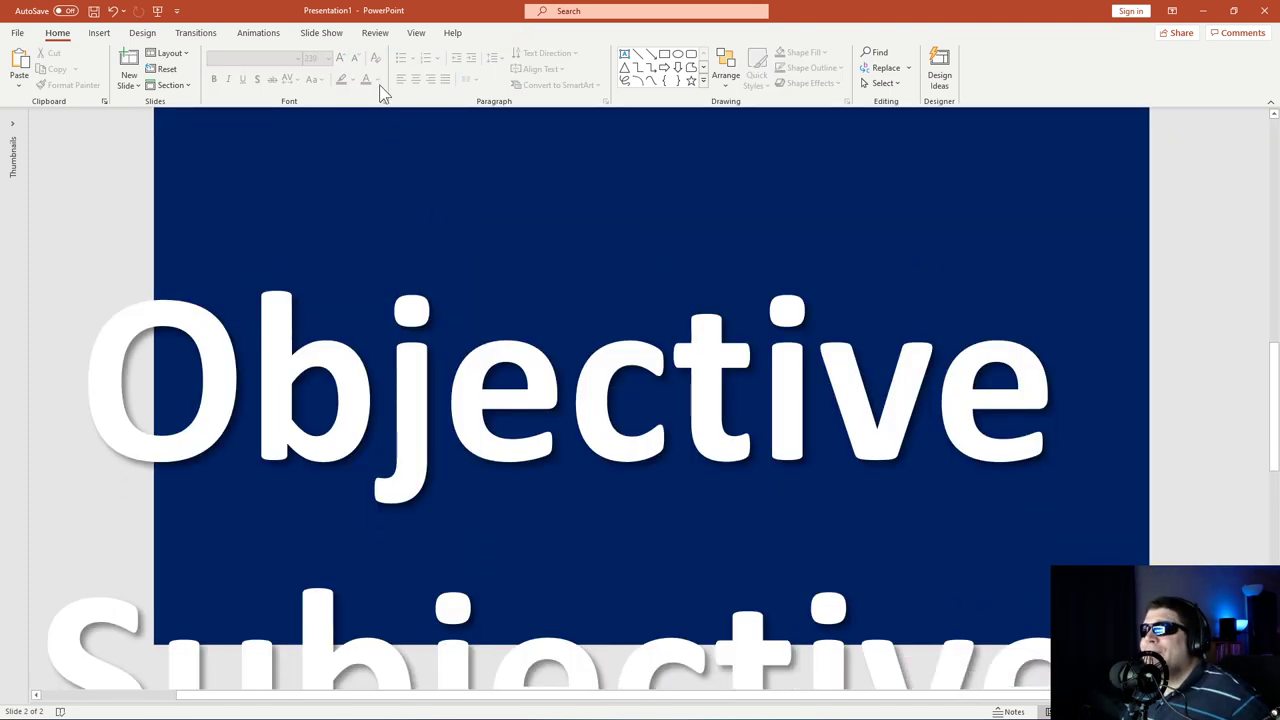
Settle the text at 138 pt and drag the box to the slide's centre.
{"action": "left_click", "coordinate": [420, 350]}
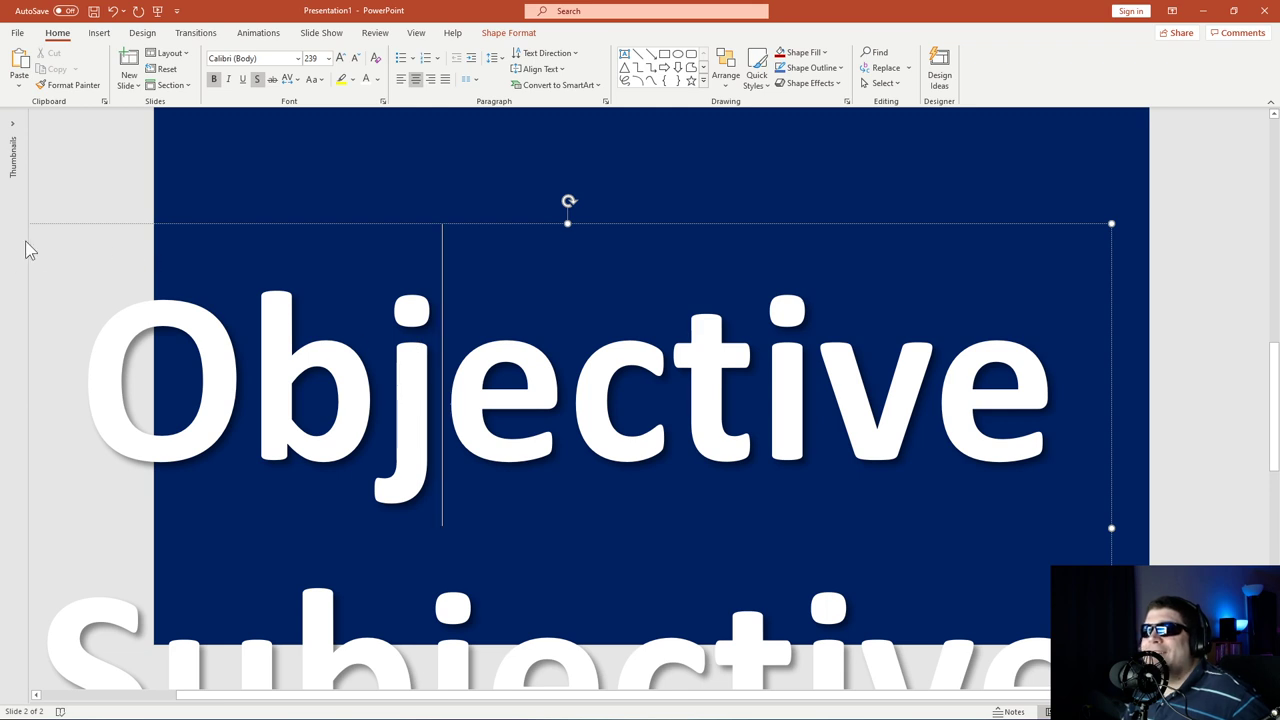
{"action": "left_click", "coordinate": [66, 223]}
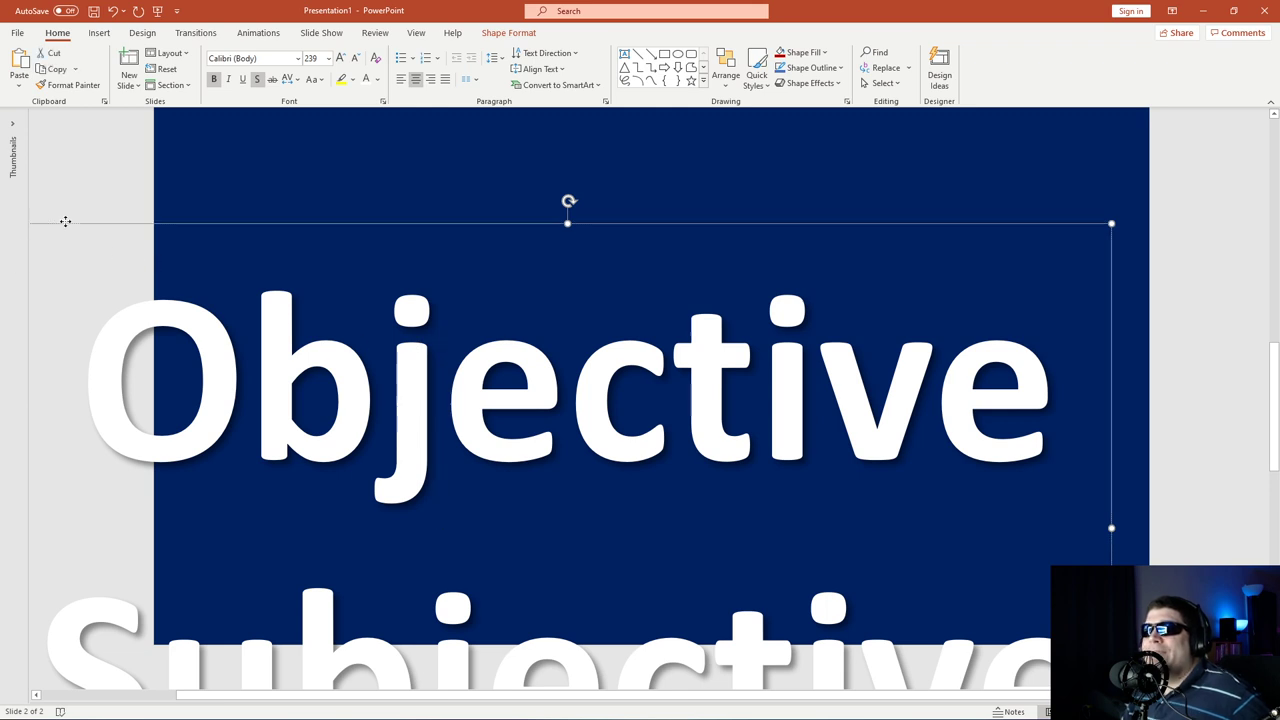
{"action": "left_click", "coordinate": [355, 57]}
{"action": "left_click", "coordinate": [355, 57]}
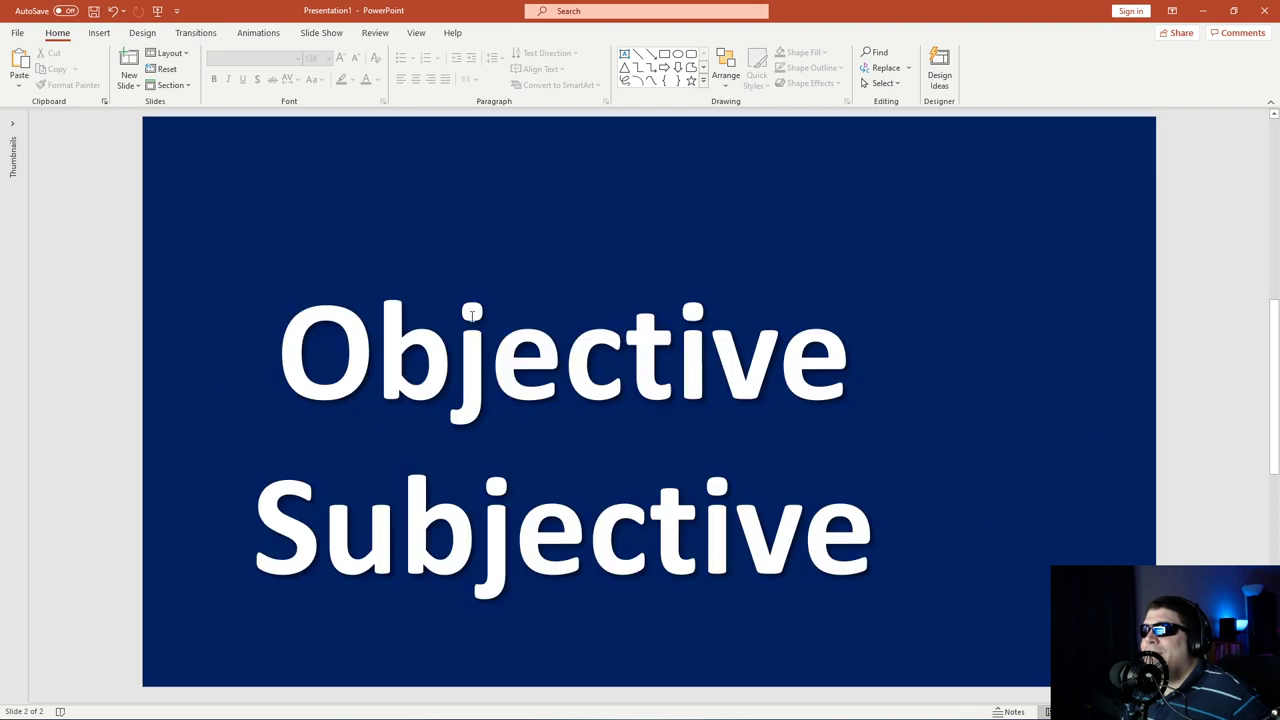
{"action": "left_click", "coordinate": [467, 257]}
{"action": "key", "text": "ctrl+z"}
{"action": "left_click_drag", "start_coordinate": [451, 242], "coordinate": [546, 217]}
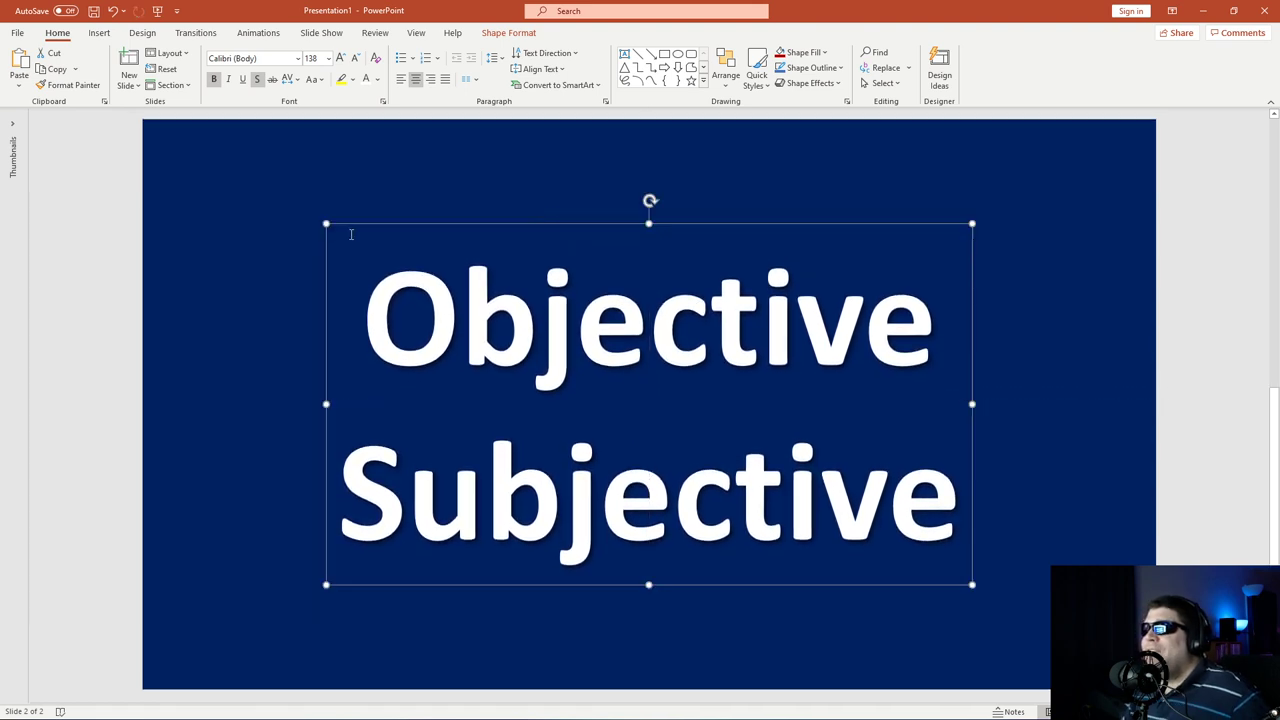
{"action": "left_click", "coordinate": [208, 252]}
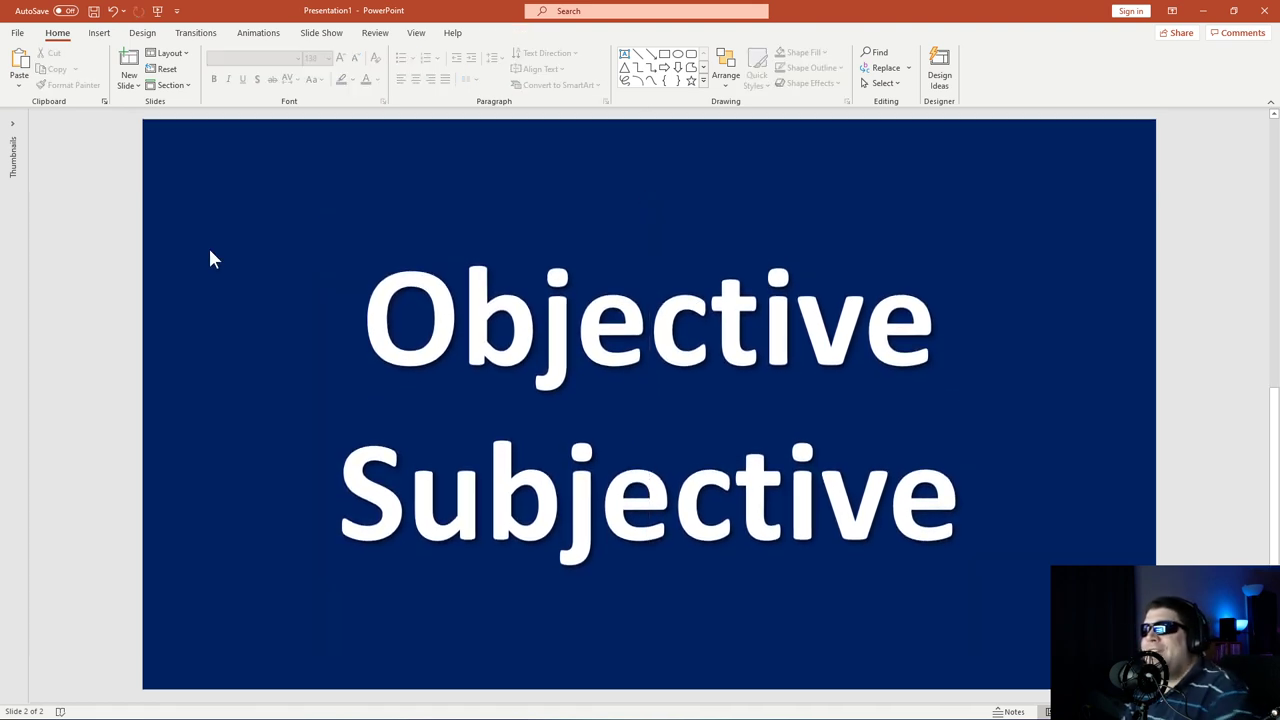
{"action": "left_click", "coordinate": [1268, 102]}
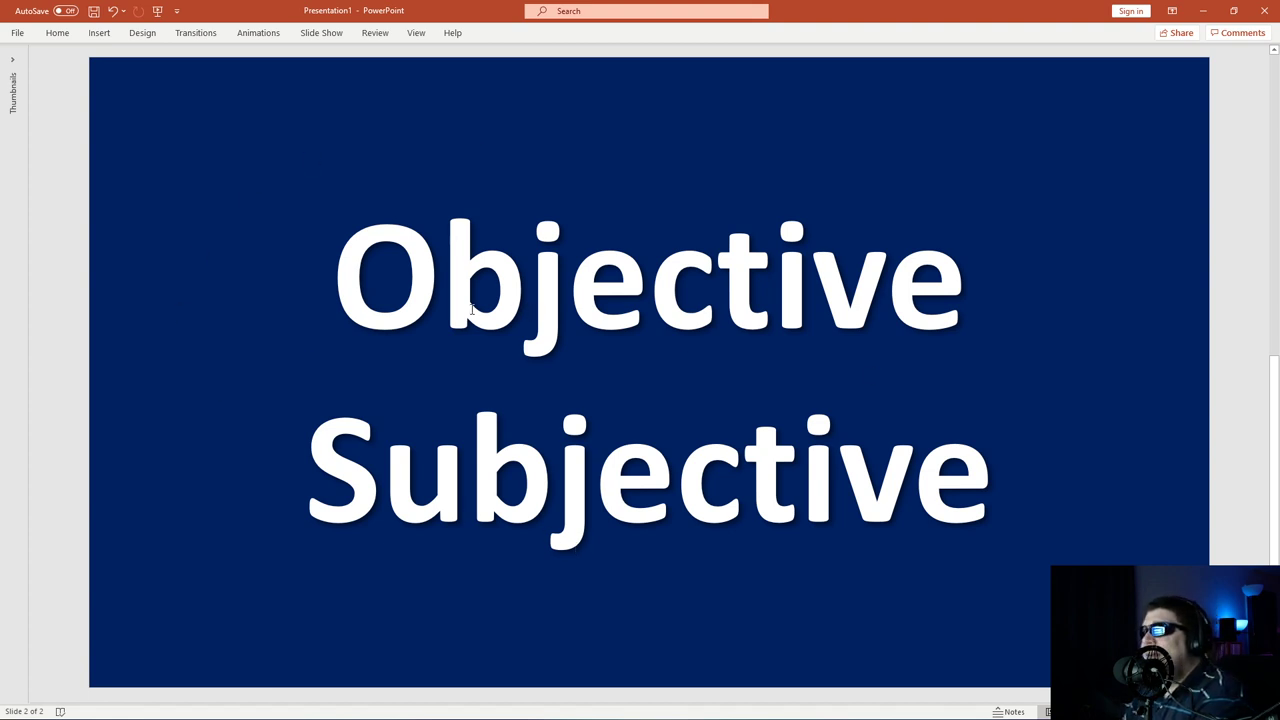
{"action": "left_click_drag", "start_coordinate": [325, 303], "coordinate": [1000, 294]}
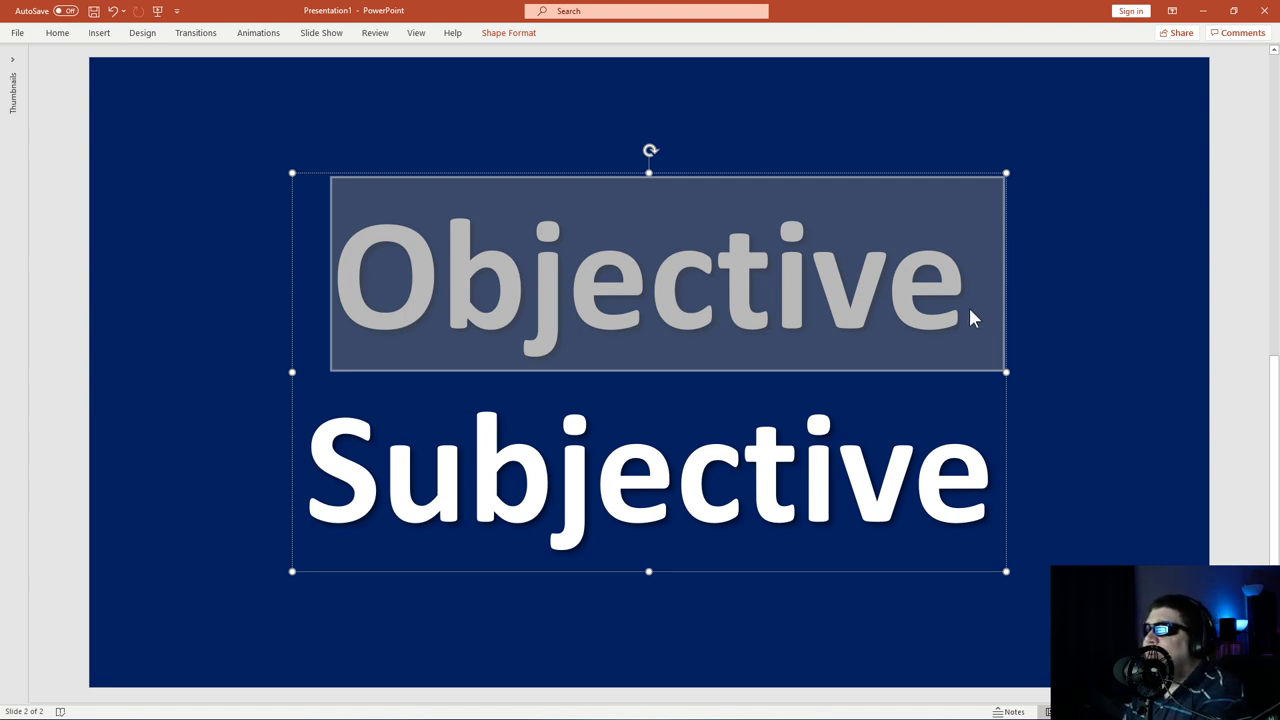
{"action": "left_click", "coordinate": [875, 315]}
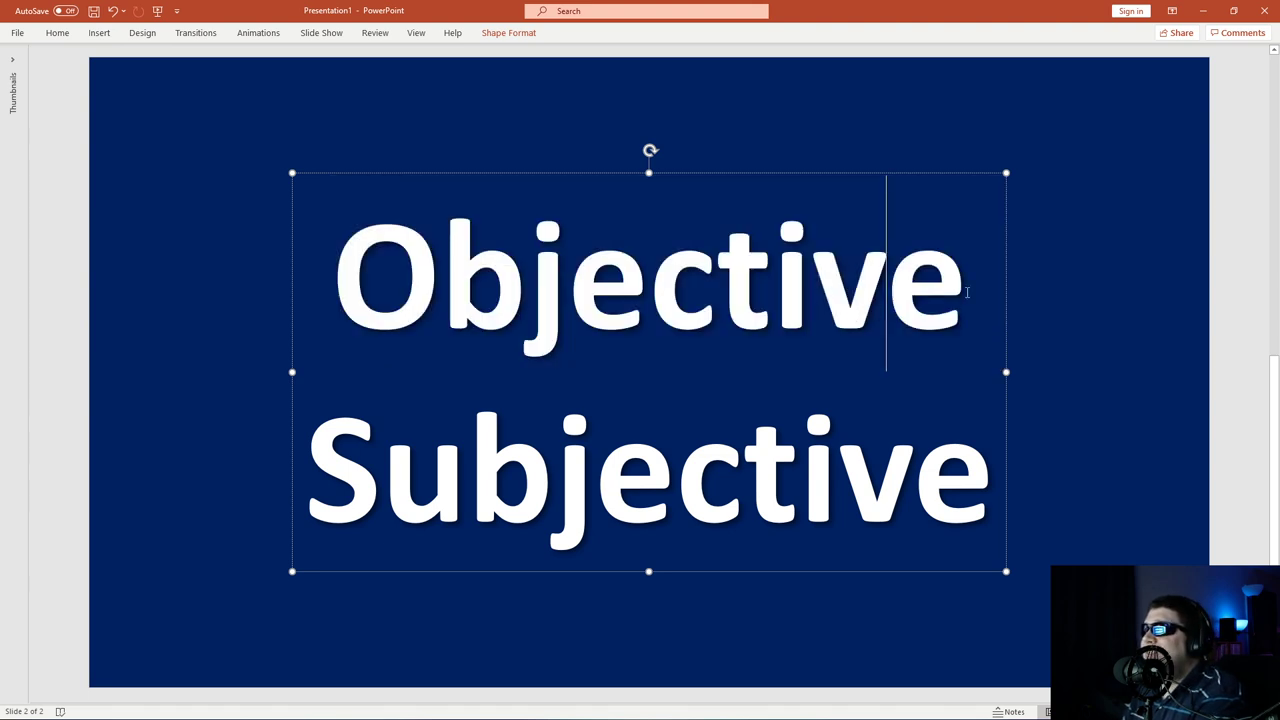
{"action": "double_click", "coordinate": [791, 284]}
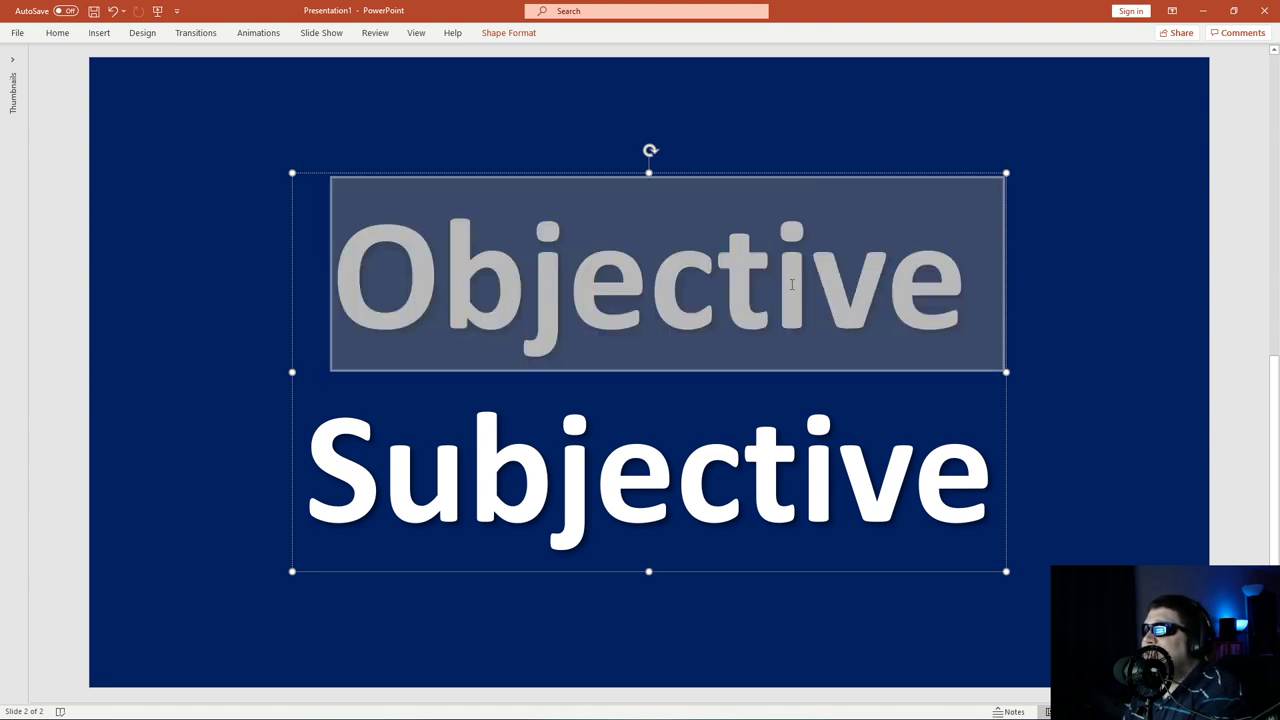
{"action": "left_click", "coordinate": [380, 268]}
{"action": "left_click", "coordinate": [279, 254]}
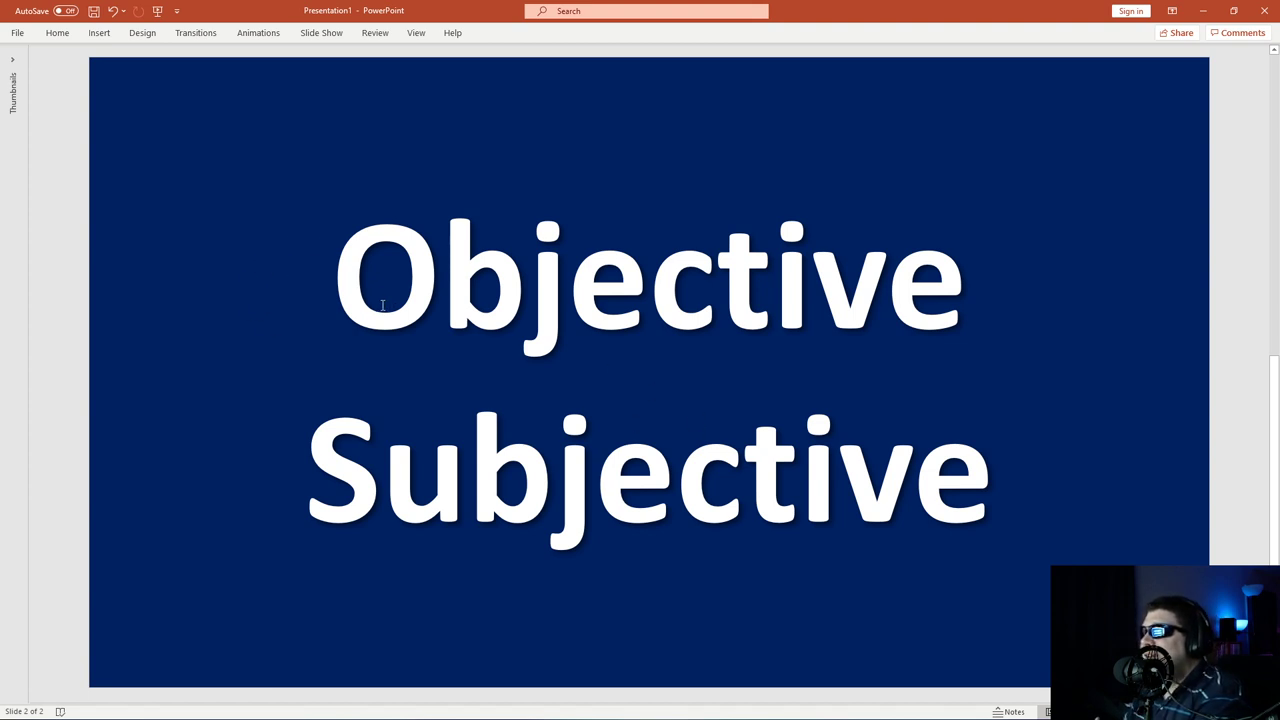
Re-centre the Objective/Subjective text box along the guides and deselect it.
{"action": "left_click_drag", "start_coordinate": [347, 305], "coordinate": [1011, 515]}
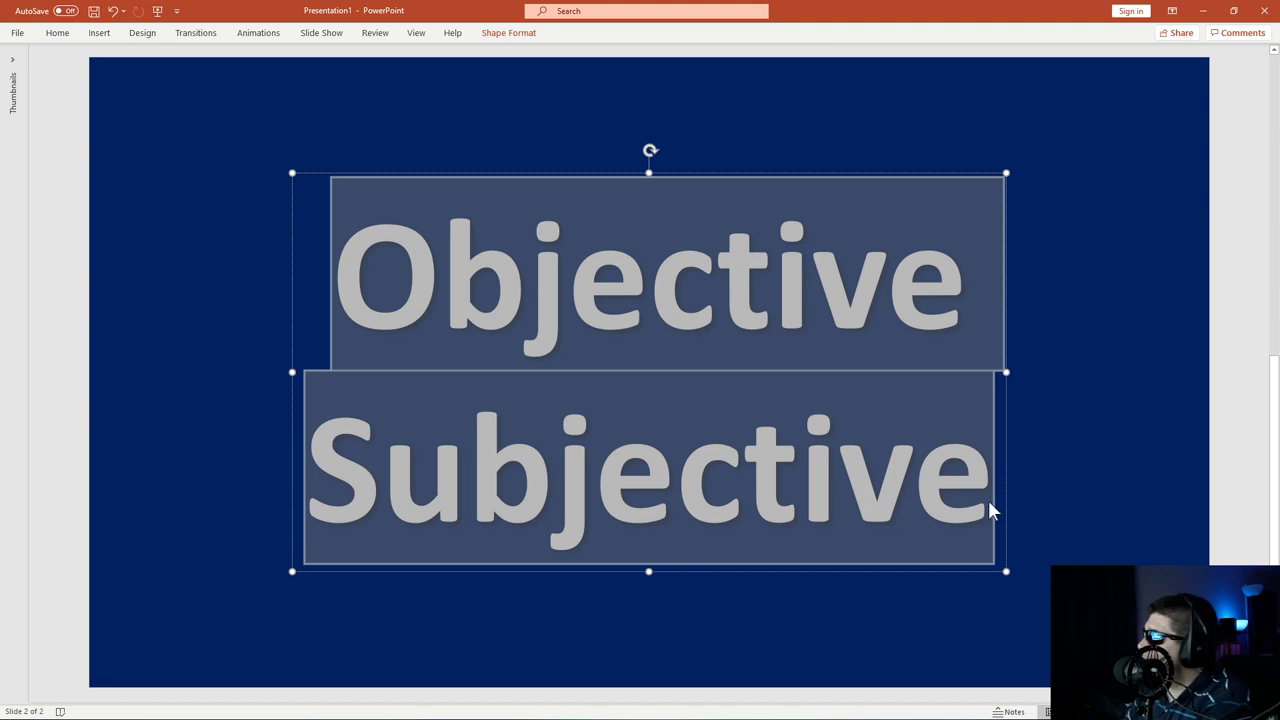
{"action": "left_click", "coordinate": [160, 272]}
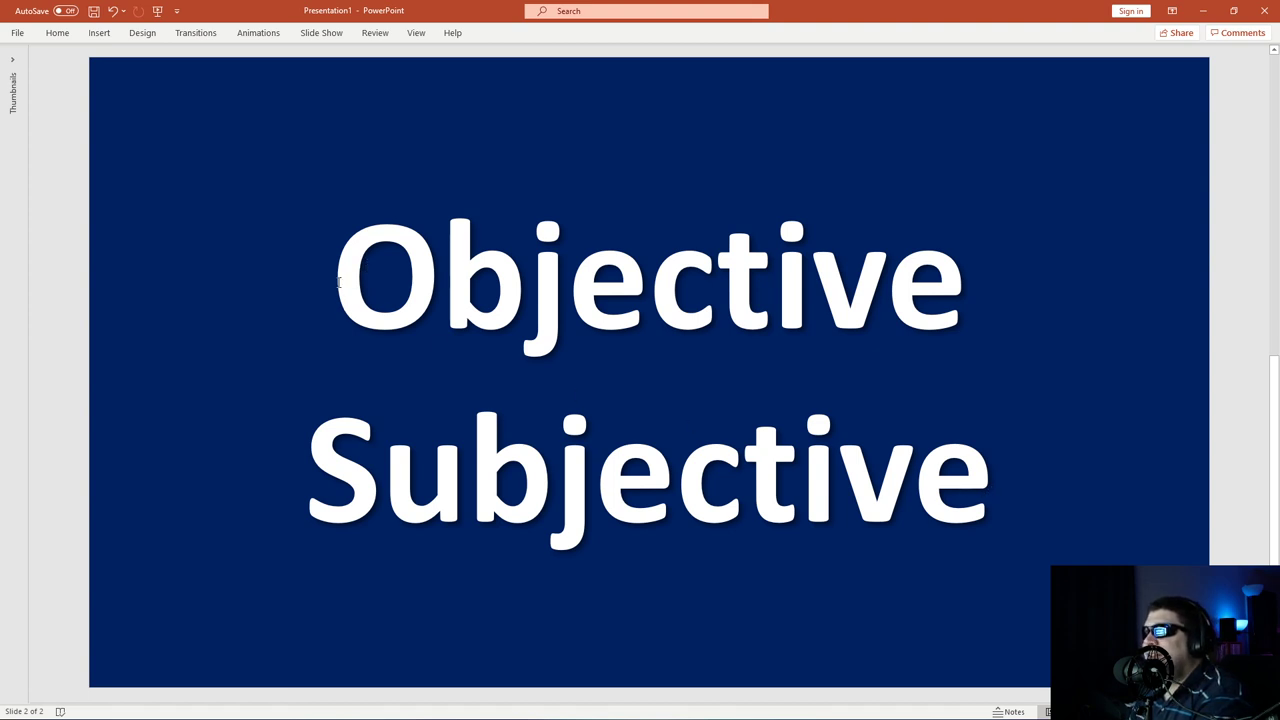
{"action": "mouse_move", "coordinate": [303, 471]}
{"action": "left_mouse_down"}
{"action": "mouse_move", "coordinate": [320, 460]}
{"action": "mouse_move", "coordinate": [249, 457]}
{"action": "mouse_move", "coordinate": [317, 471]}
{"action": "mouse_move", "coordinate": [286, 466]}
{"action": "left_mouse_up"}
{"action": "left_click", "coordinate": [140, 396]}
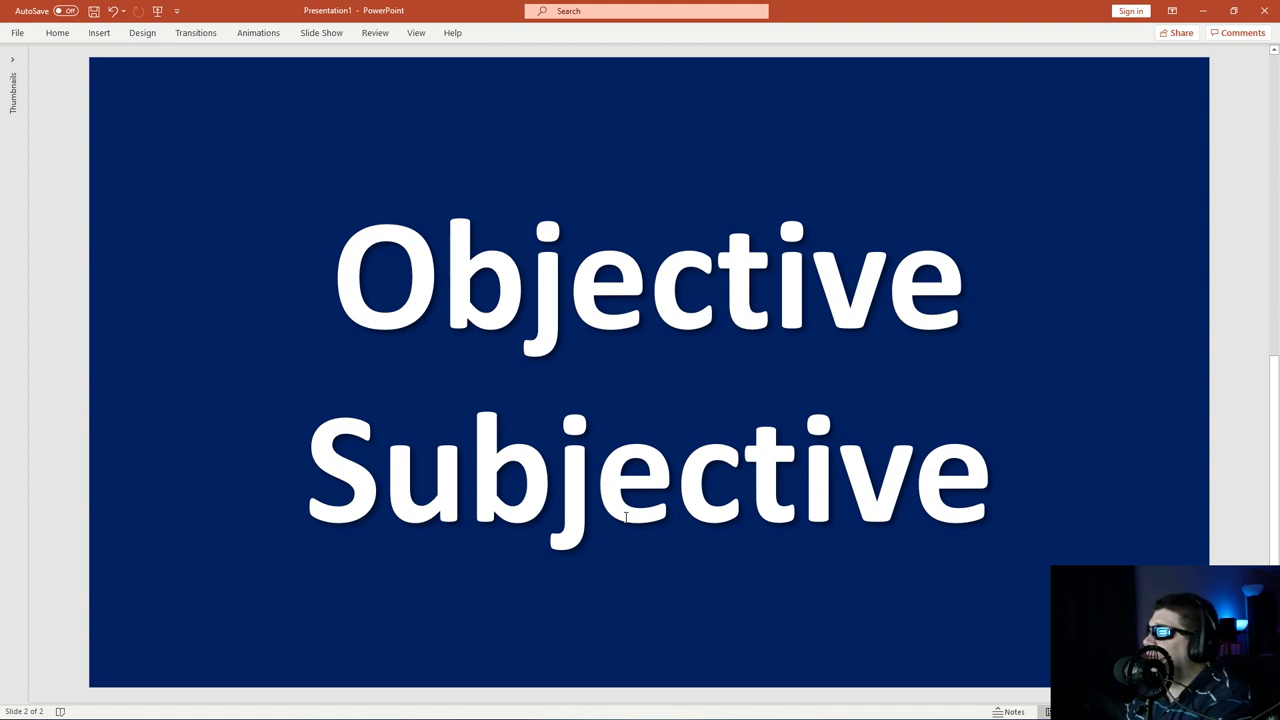
Scroll between the slides, ending on slide 1 with its three circles.
{"action": "scroll", "coordinate": [888, 380], "scroll_direction": "up", "scroll_amount": 1}
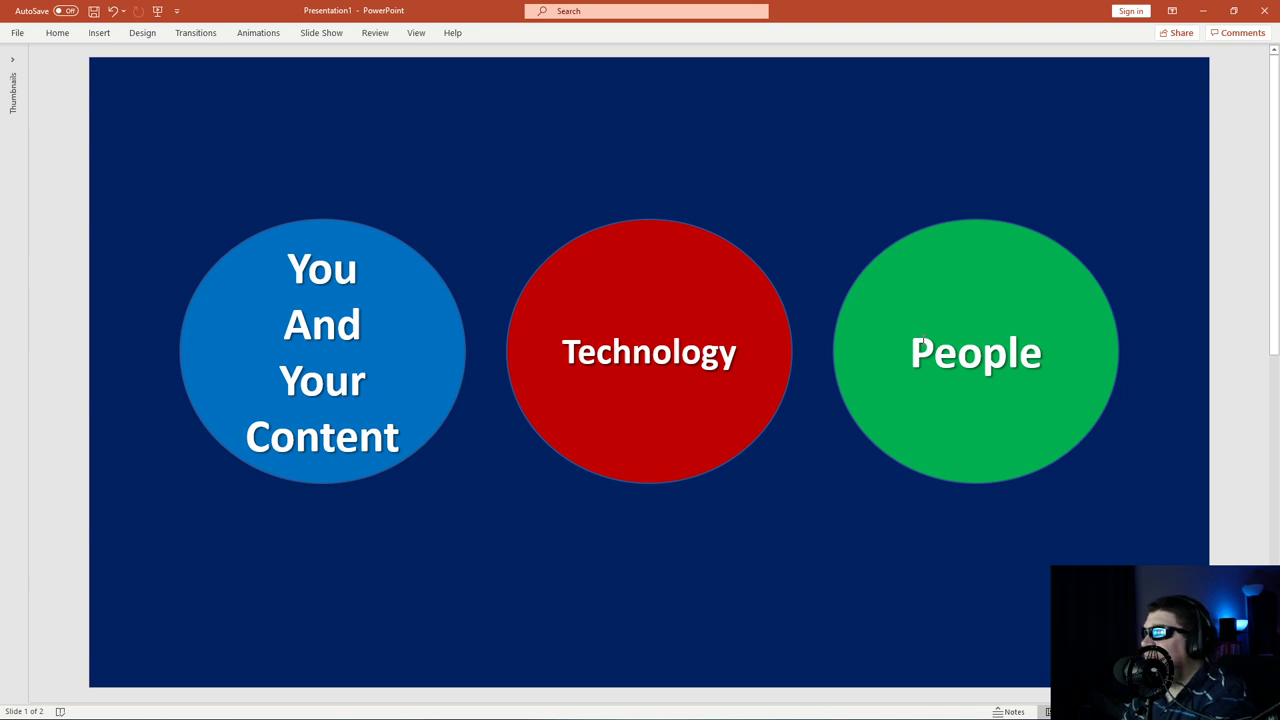
{"action": "scroll", "coordinate": [923, 343], "scroll_direction": "down", "scroll_amount": 1}
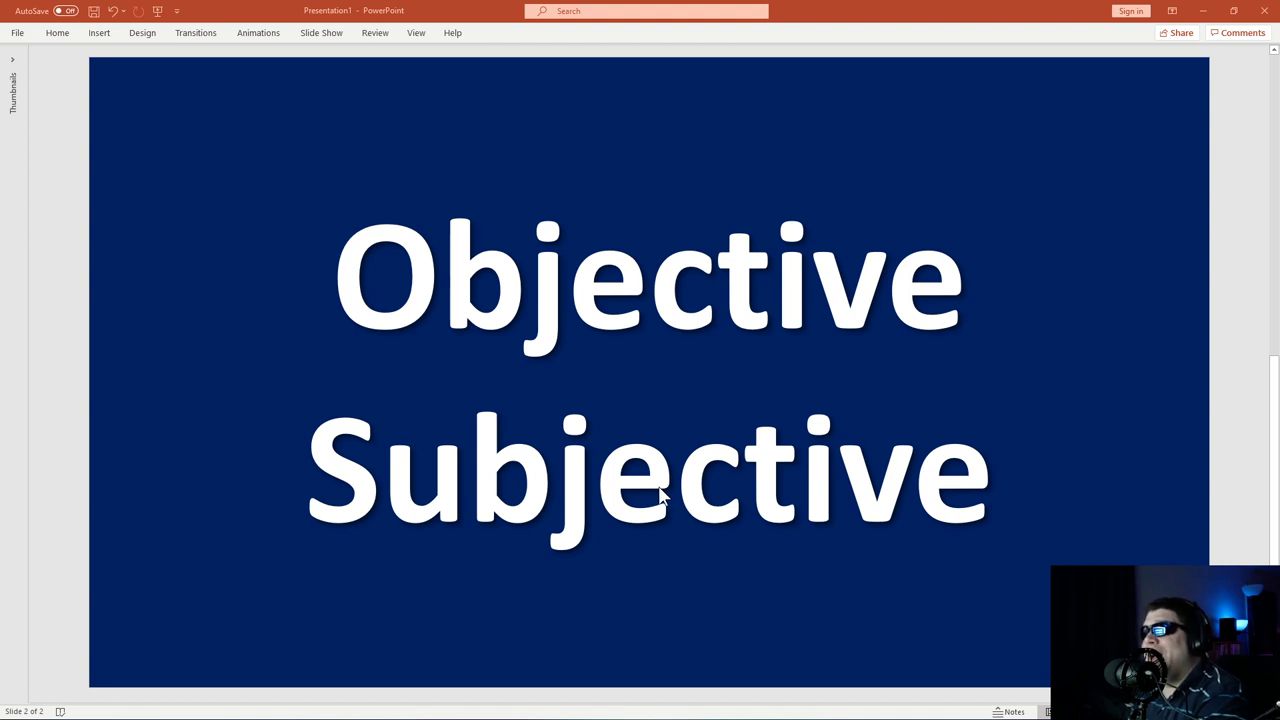
{"action": "scroll", "coordinate": [660, 488], "scroll_direction": "up", "scroll_amount": 1}
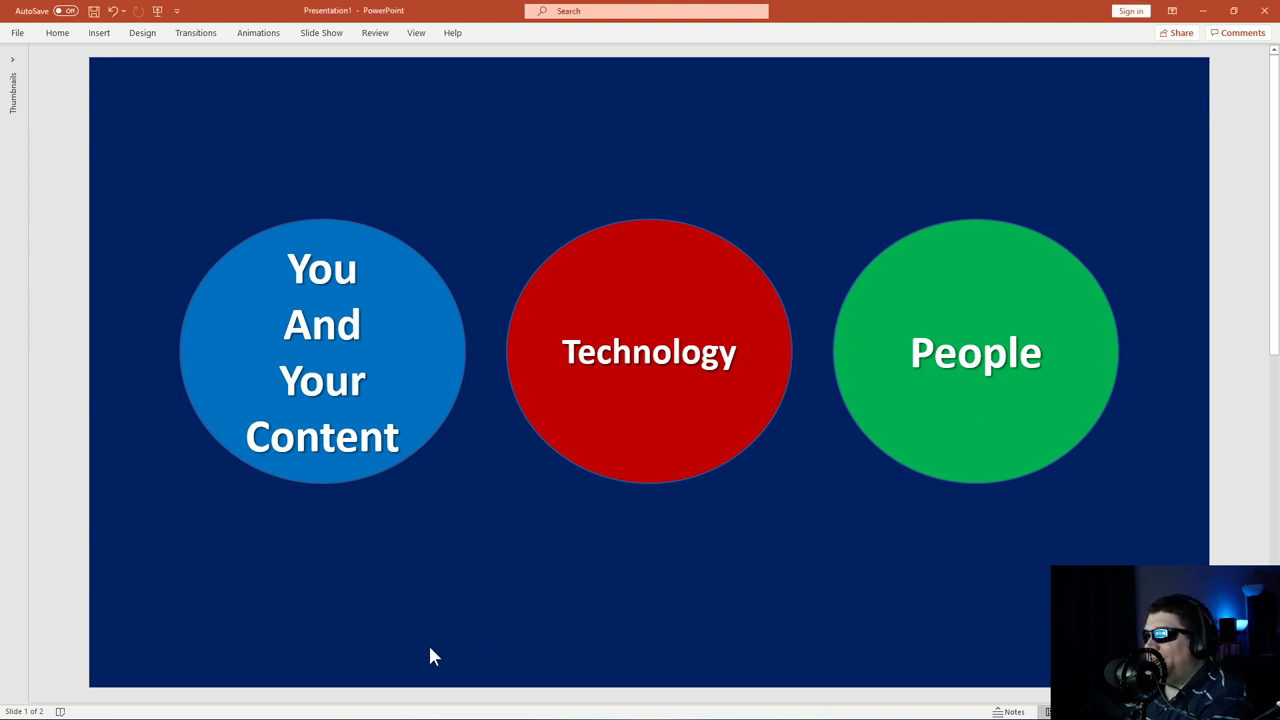
In Slide Sorter, paste a copy of the circles slide as slide 3 and open it full size.
{"action": "left_click", "coordinate": [1125, 711]}
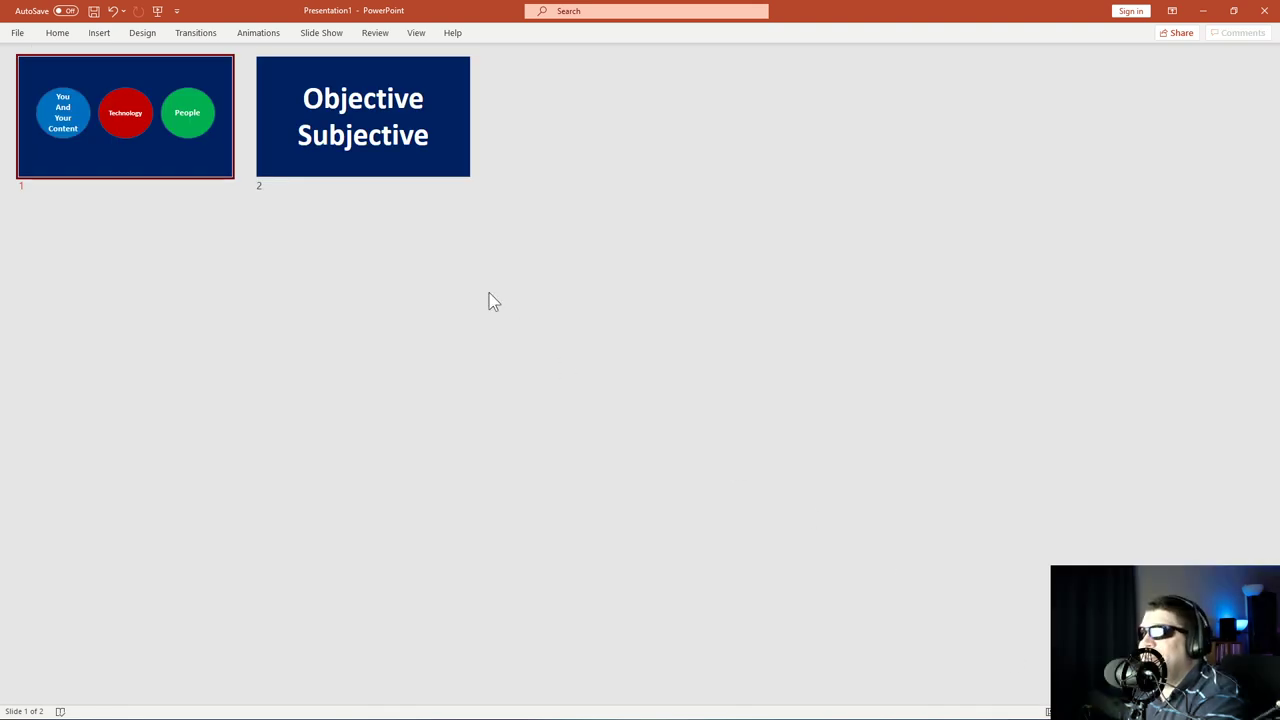
{"action": "left_click", "coordinate": [553, 130]}
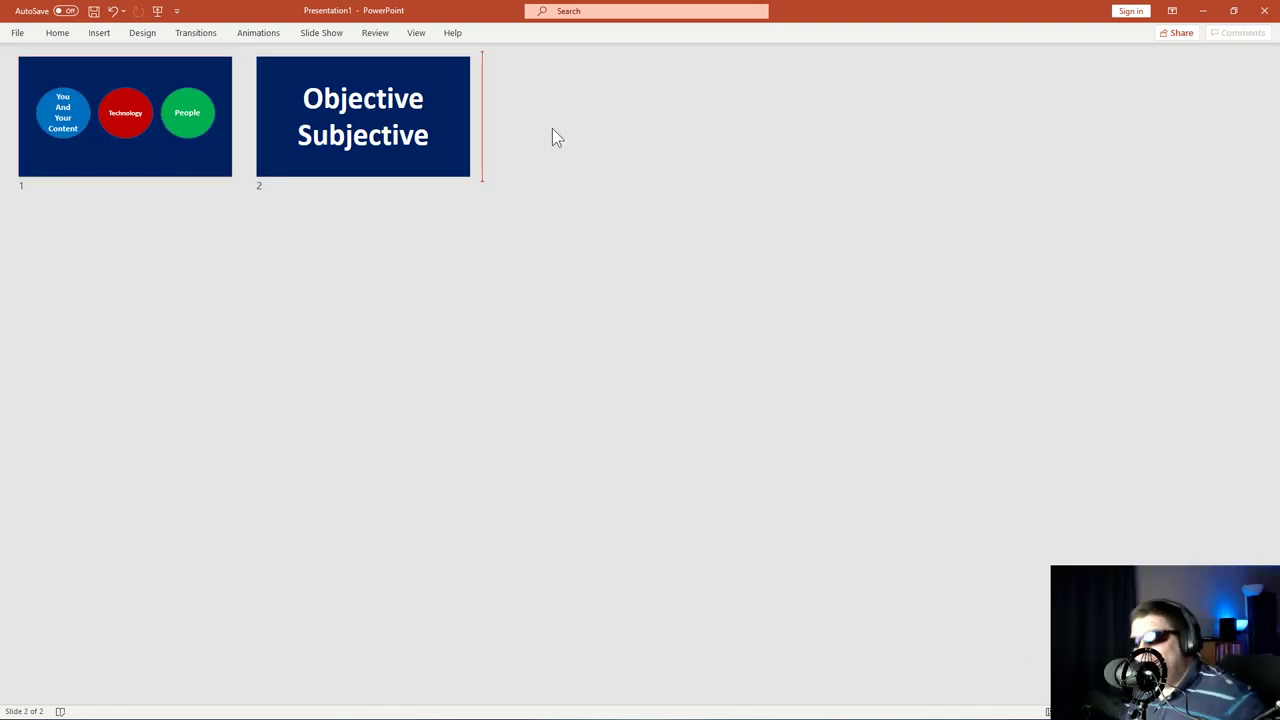
{"action": "key", "text": "ctrl+v"}
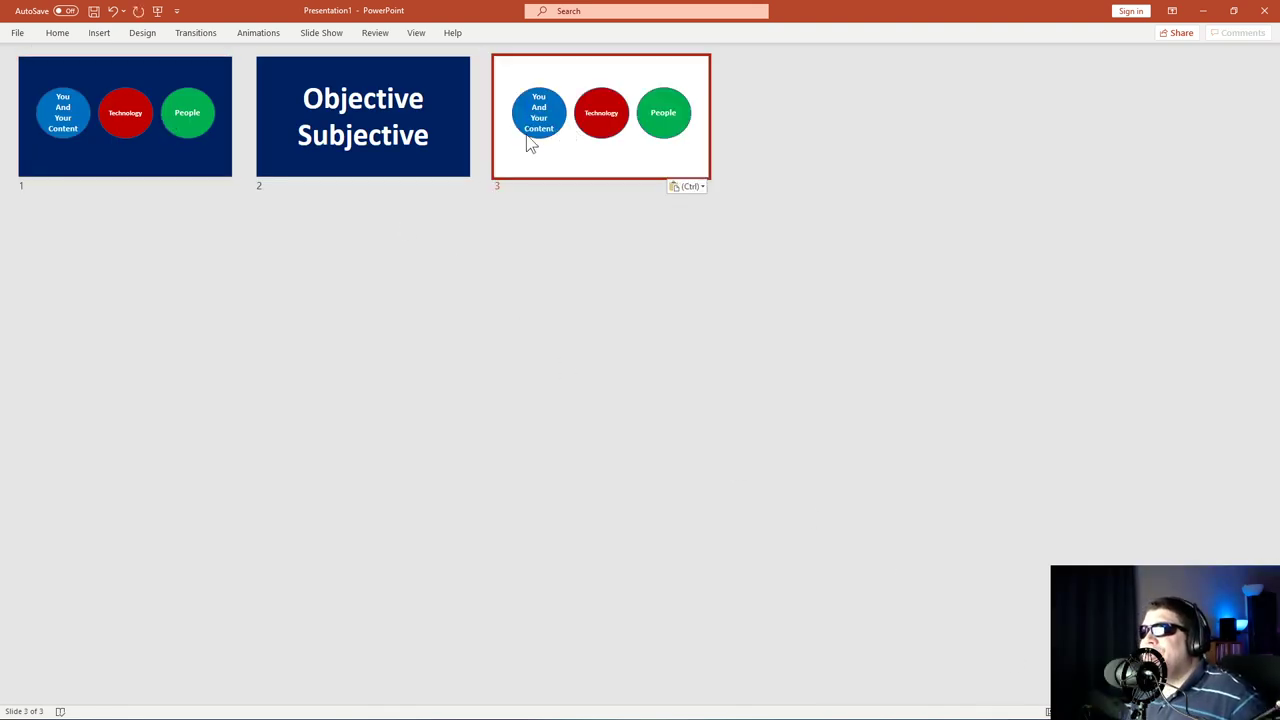
{"action": "left_click", "coordinate": [156, 139]}
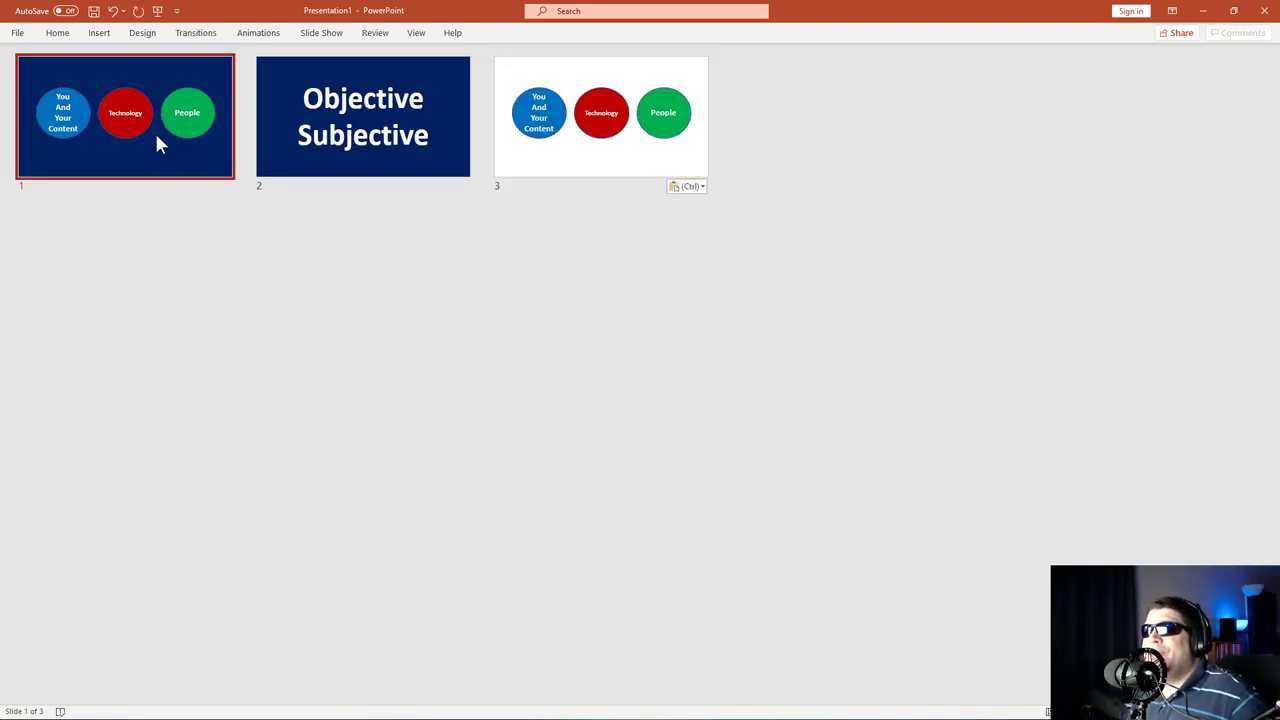
{"action": "left_click", "coordinate": [57, 33]}
{"action": "left_click_drag", "start_coordinate": [654, 166], "coordinate": [613, 161]}
{"action": "double_click", "coordinate": [614, 161]}
{"action": "left_click", "coordinate": [578, 452]}
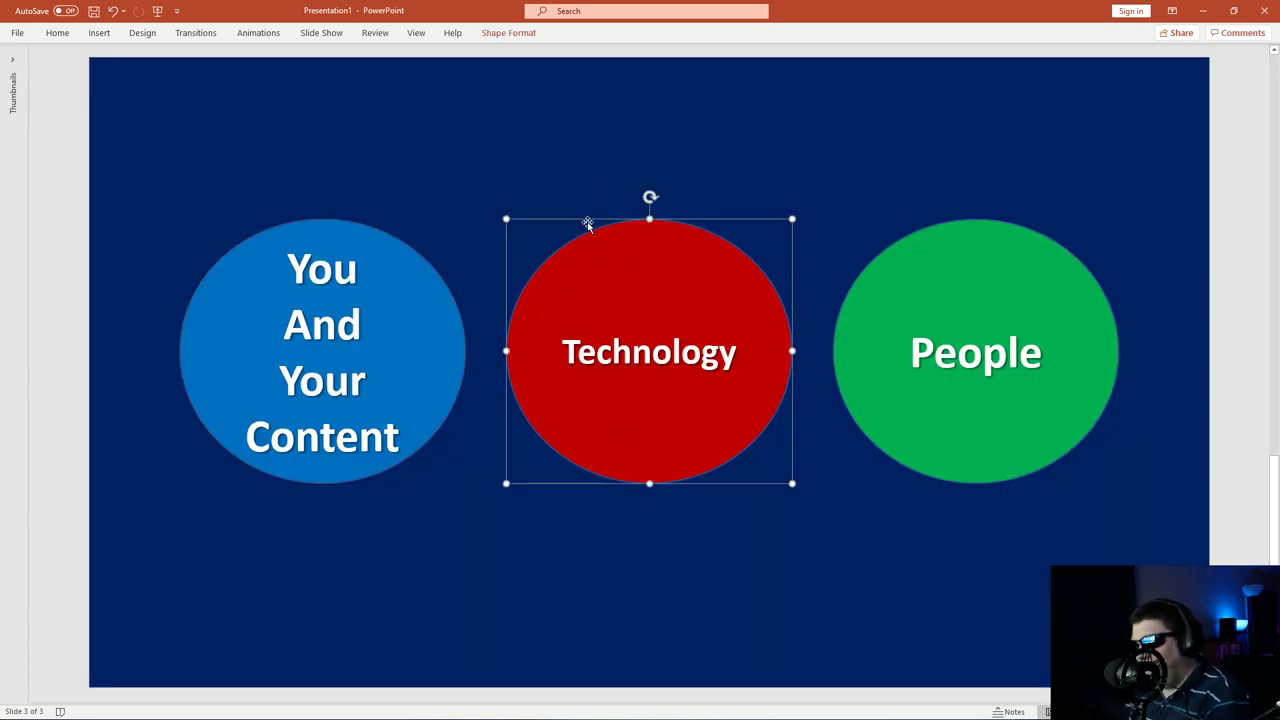
Delete the red Technology and blue You And Your Content circles from slide 3.
{"action": "key", "text": "Delete"}
{"action": "left_click", "coordinate": [300, 225]}
{"action": "key", "text": "Delete"}
Enlarge the green People circle and move it to the centre of the slide.
{"action": "left_click_drag", "start_coordinate": [1000, 355], "coordinate": [654, 317]}
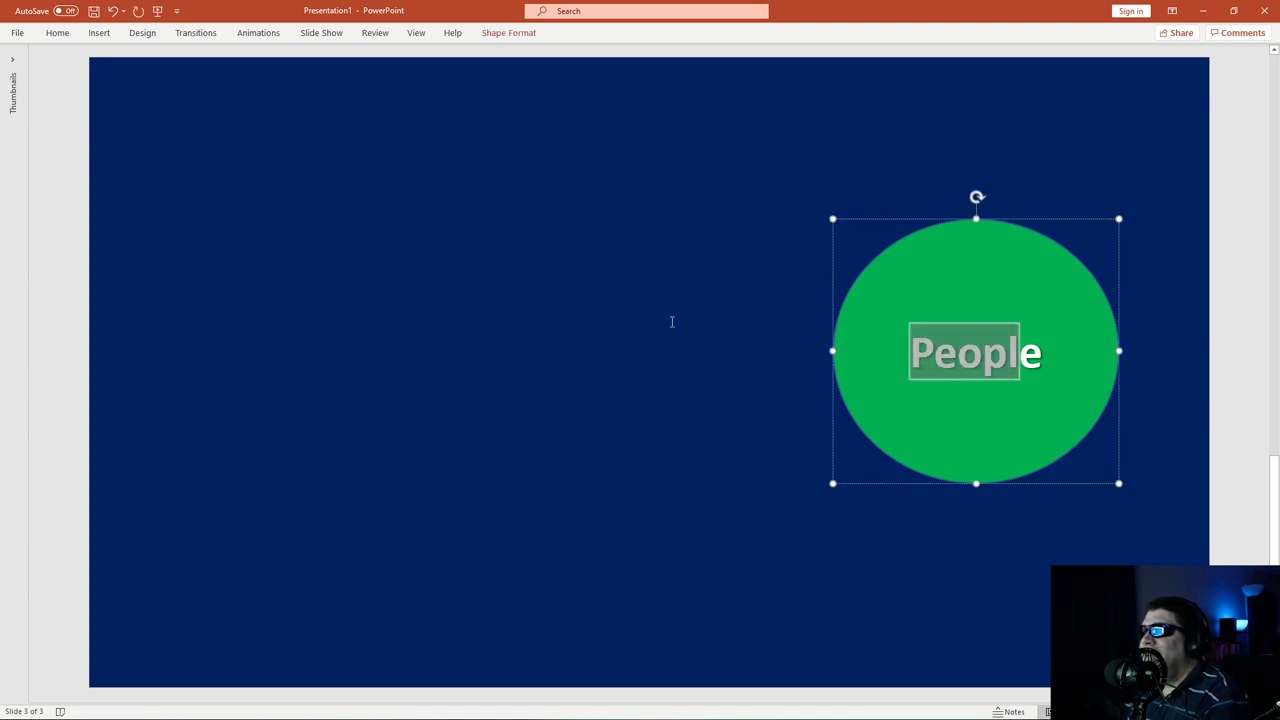
{"action": "left_click", "coordinate": [896, 240]}
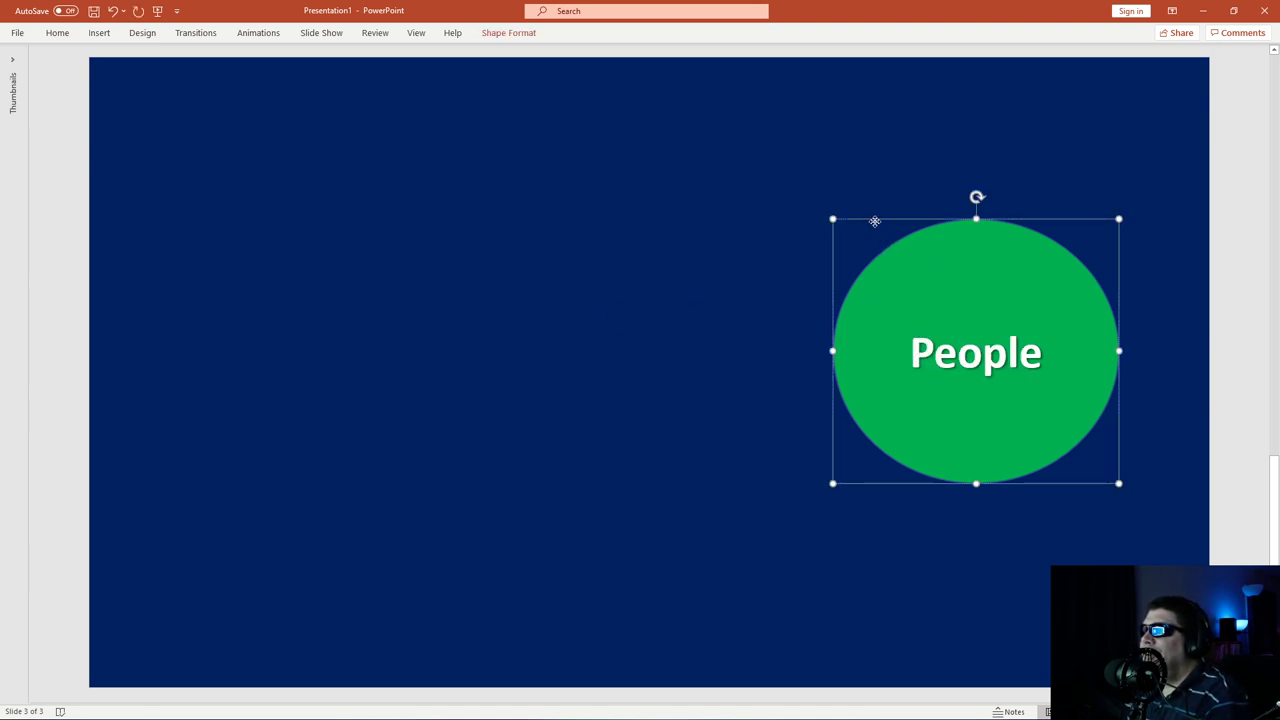
{"action": "left_click_drag", "start_coordinate": [874, 221], "coordinate": [158, 108]}
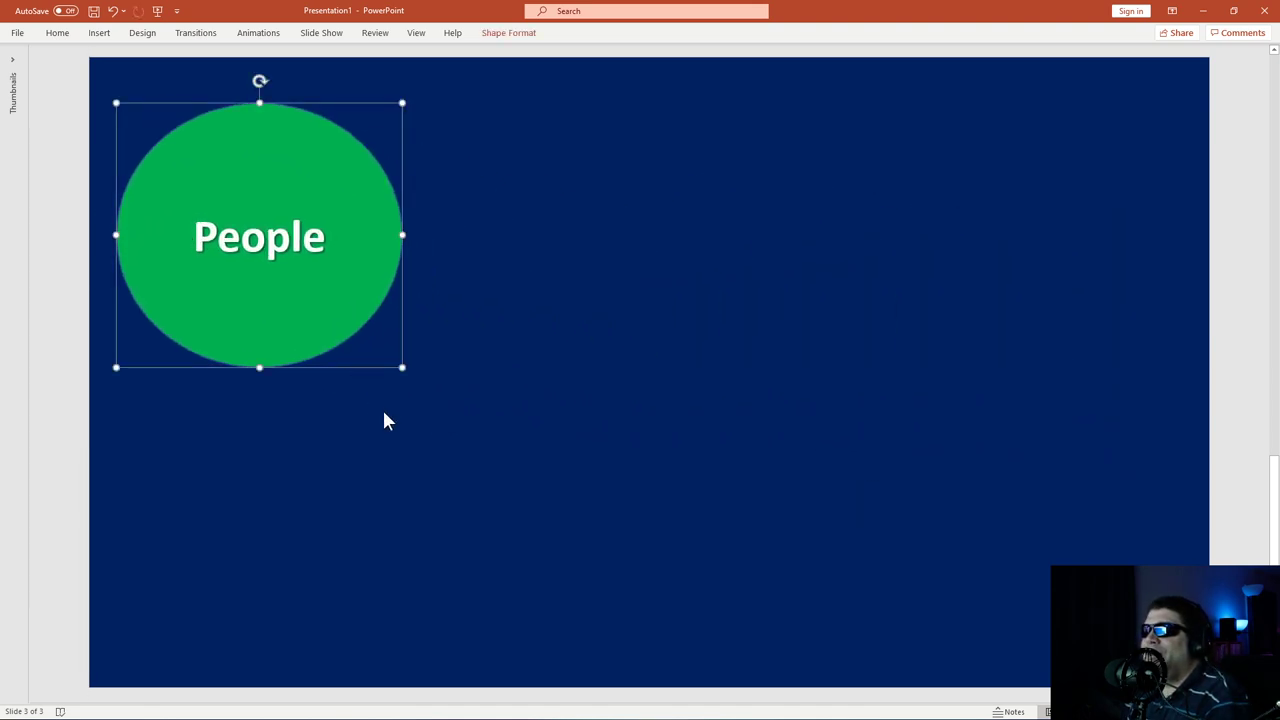
{"action": "left_click_drag", "start_coordinate": [400, 370], "coordinate": [684, 488]}
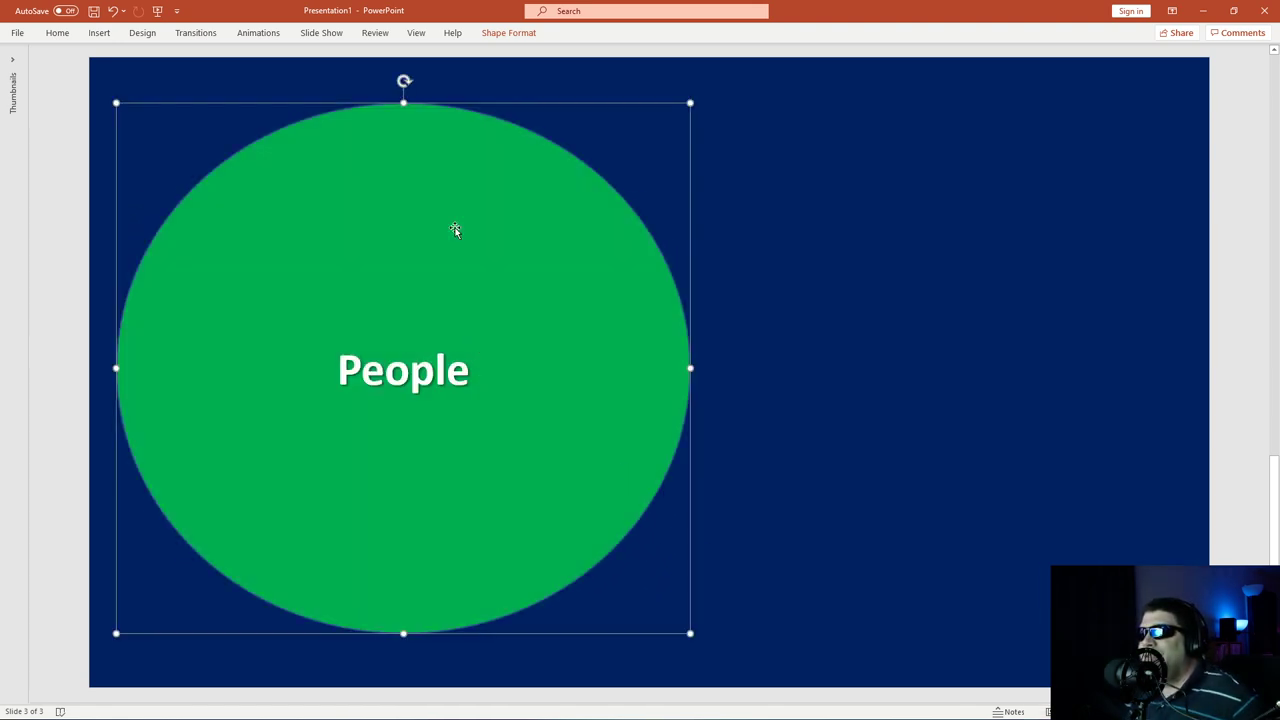
{"action": "left_click_drag", "start_coordinate": [460, 106], "coordinate": [706, 110]}
{"action": "left_click", "coordinate": [54, 34]}
Enlarge the People label two font steps, then reduce one so it fits on one line.
{"action": "key", "text": "ctrl+shift+period"}
{"action": "key", "text": "ctrl+shift+period"}
{"action": "key", "text": "ctrl+shift+period"}
{"action": "key", "text": "ctrl+shift+period"}
{"action": "key", "text": "ctrl+shift+period"}
{"action": "key", "text": "ctrl+shift+period"}
{"action": "key", "text": "ctrl+shift+period"}
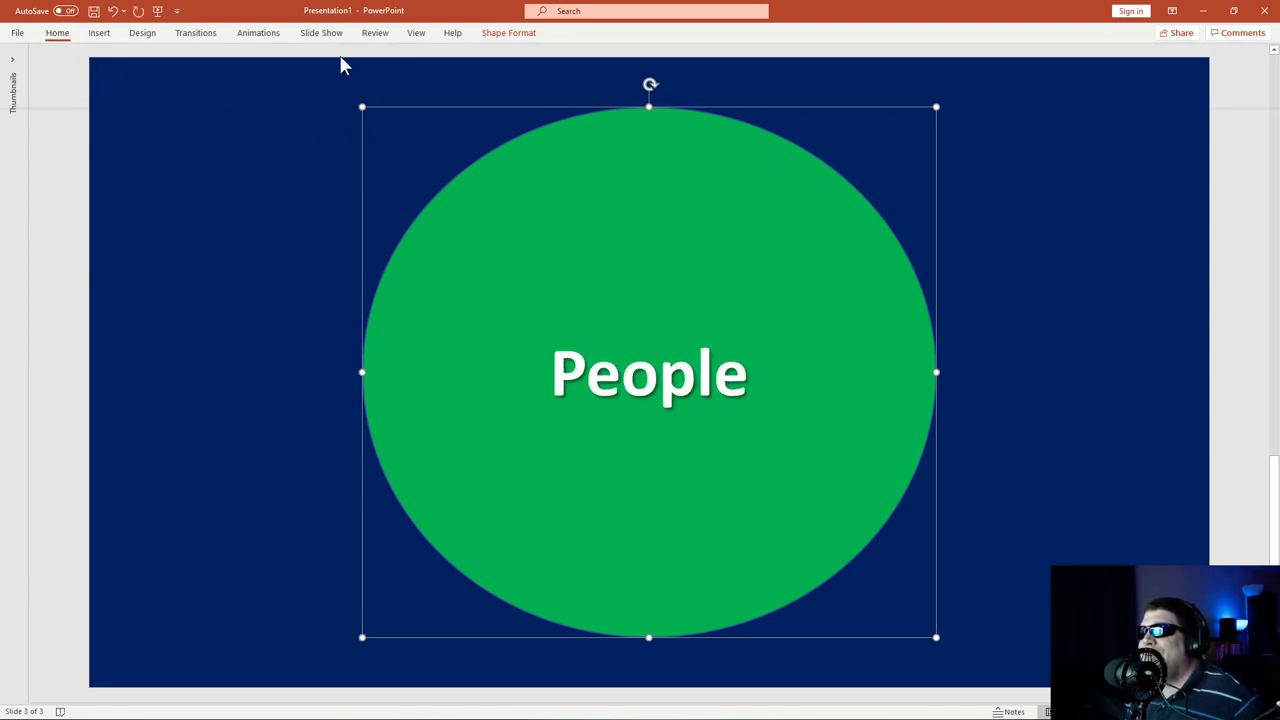
{"action": "key", "text": "ctrl+shift+period"}
{"action": "key", "text": "ctrl+shift+period"}
{"action": "key", "text": "ctrl+shift+period"}
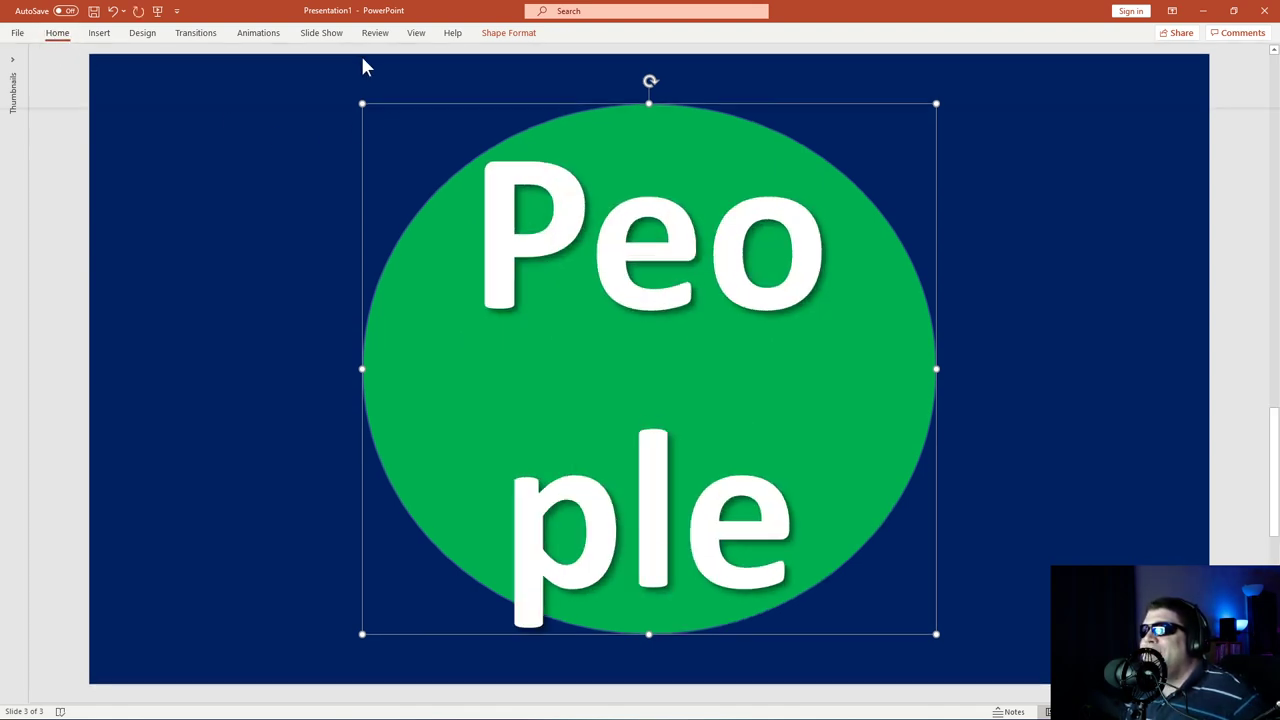
{"action": "key", "text": "ctrl+shift+comma"}
{"action": "key", "text": "ctrl+shift+comma"}
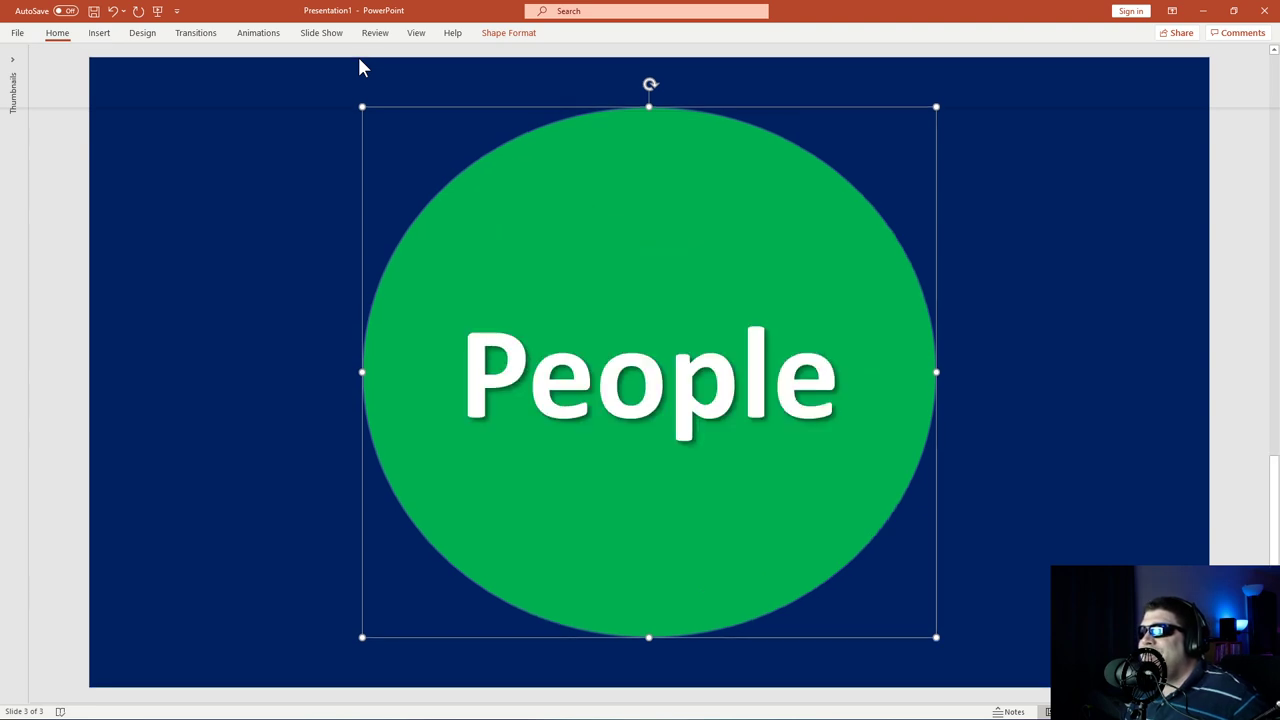
{"action": "left_click", "coordinate": [212, 308]}
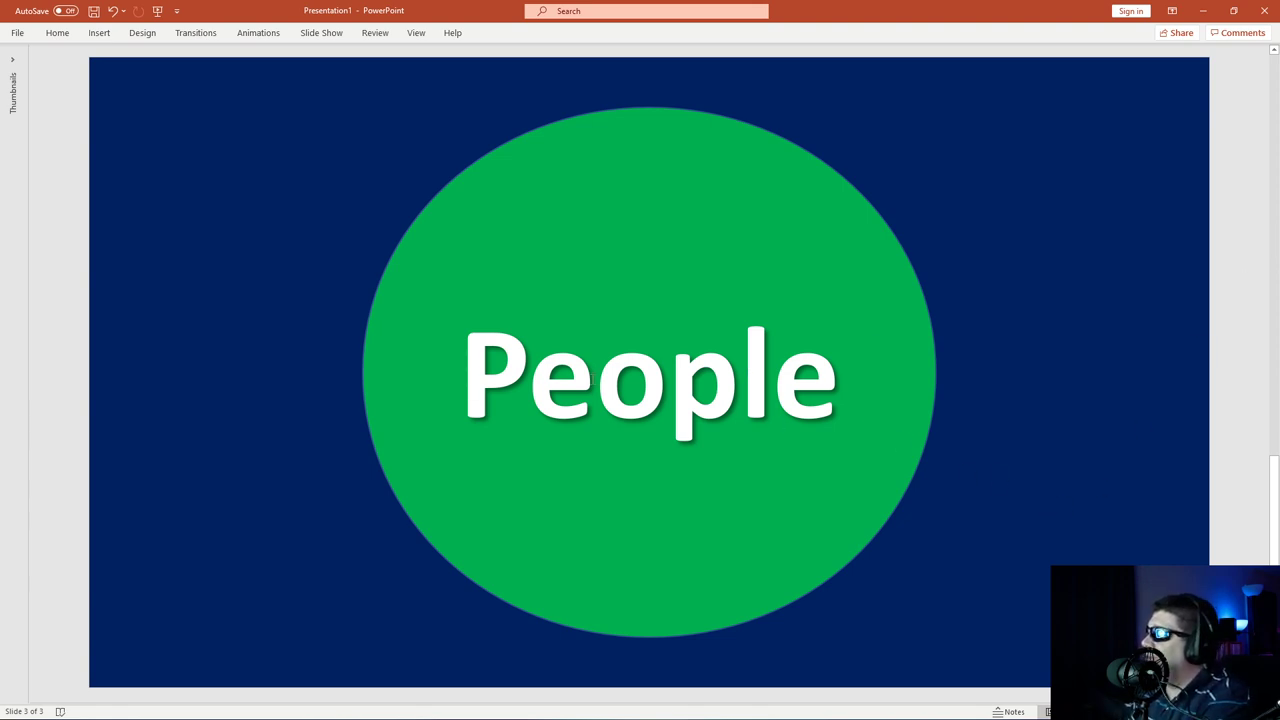
Deselect the green circle and scroll back up to slide 1.
{"action": "left_click", "coordinate": [460, 264]}
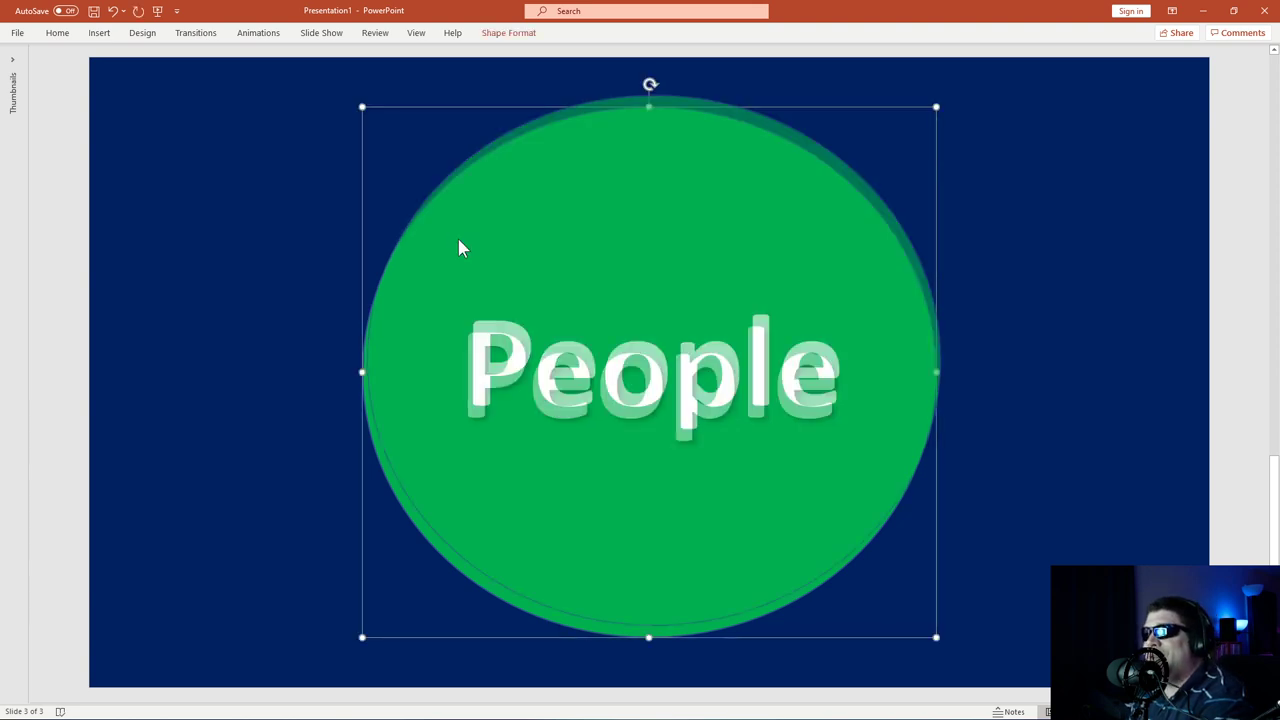
{"action": "left_click", "coordinate": [277, 205]}
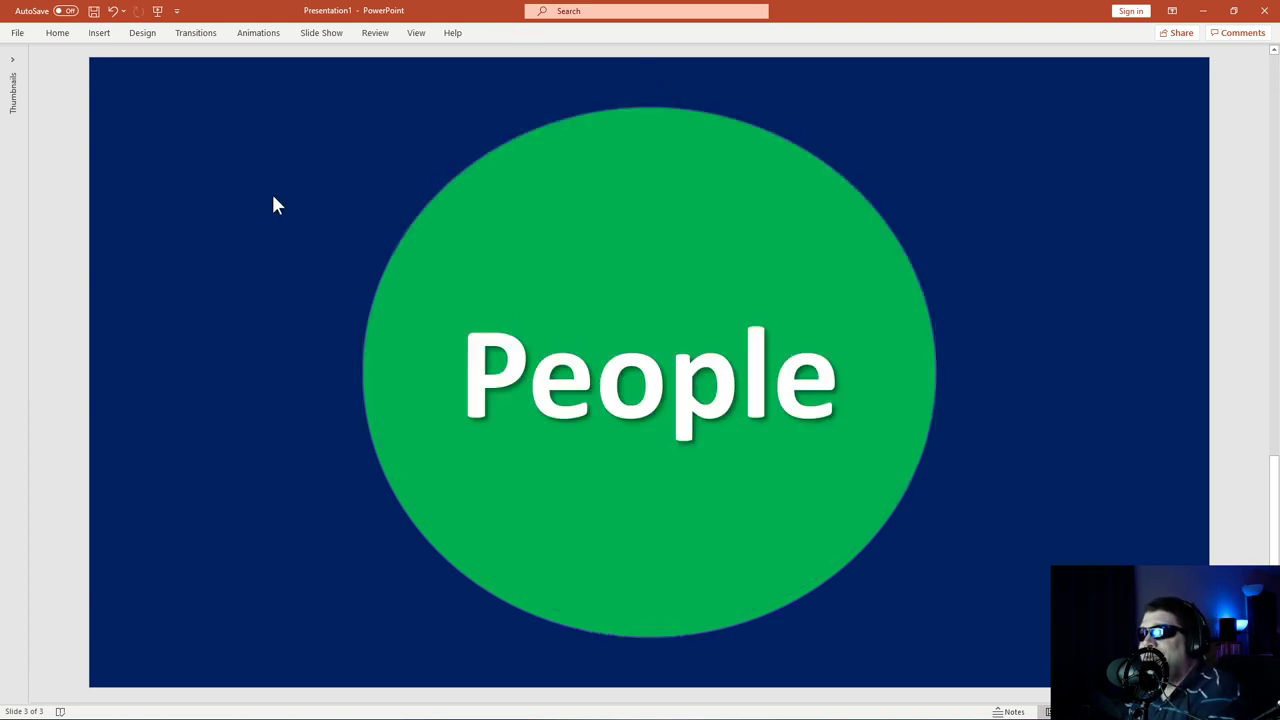
{"action": "scroll", "coordinate": [252, 270], "scroll_direction": "up", "scroll_amount": 1}
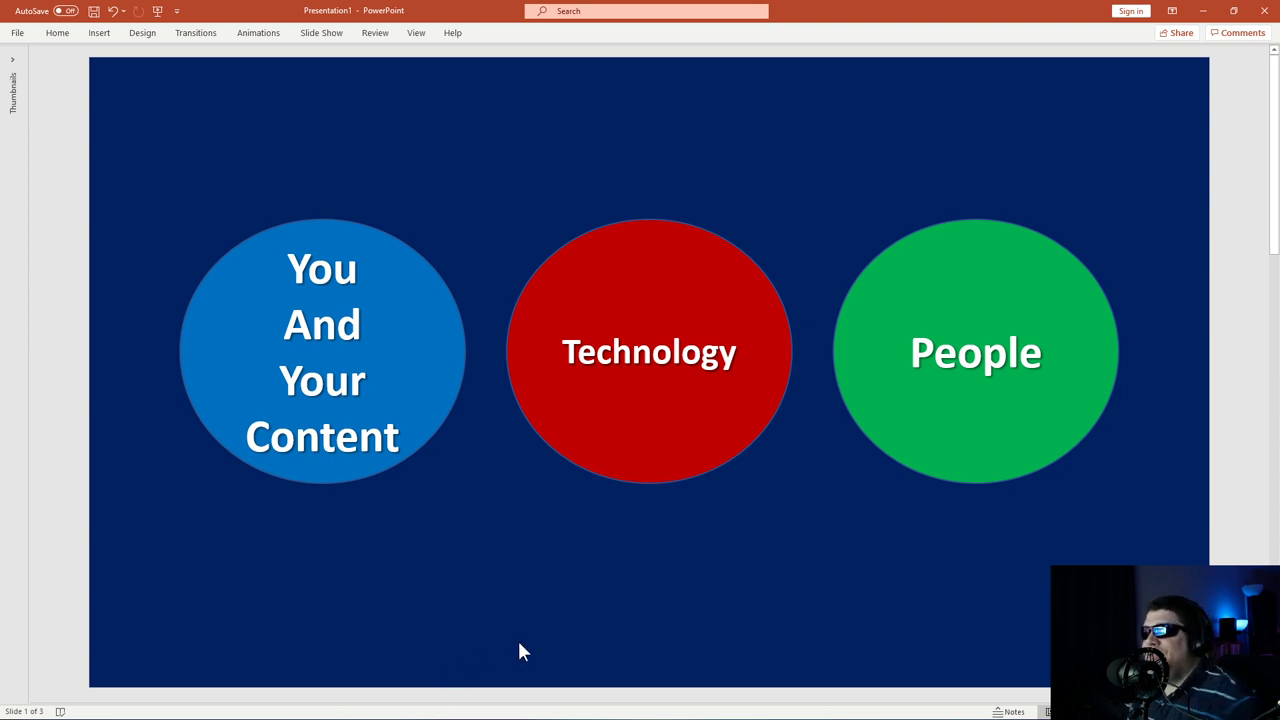
Paste the circles slide as slide 4 and Format Painter slide 1's navy background onto it.
{"action": "left_click", "coordinate": [1084, 711]}
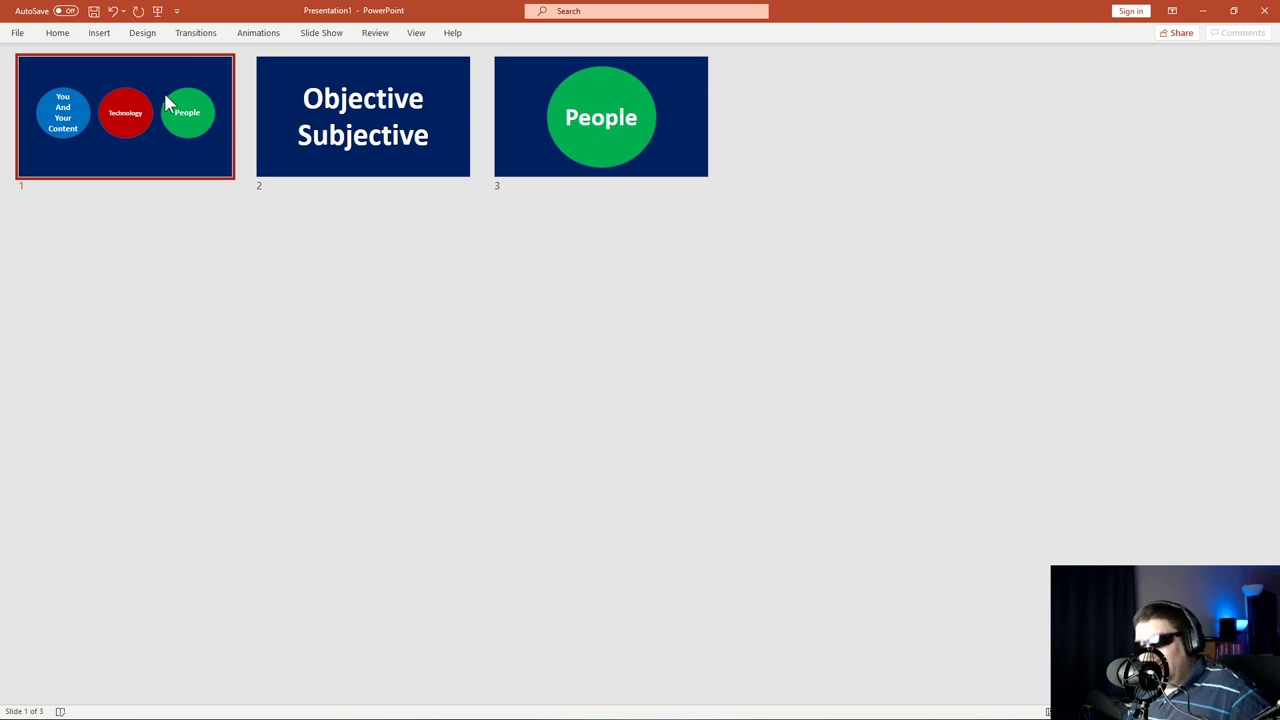
{"action": "left_click", "coordinate": [840, 137]}
{"action": "key", "text": "ctrl+v"}
{"action": "double_click", "coordinate": [810, 150]}
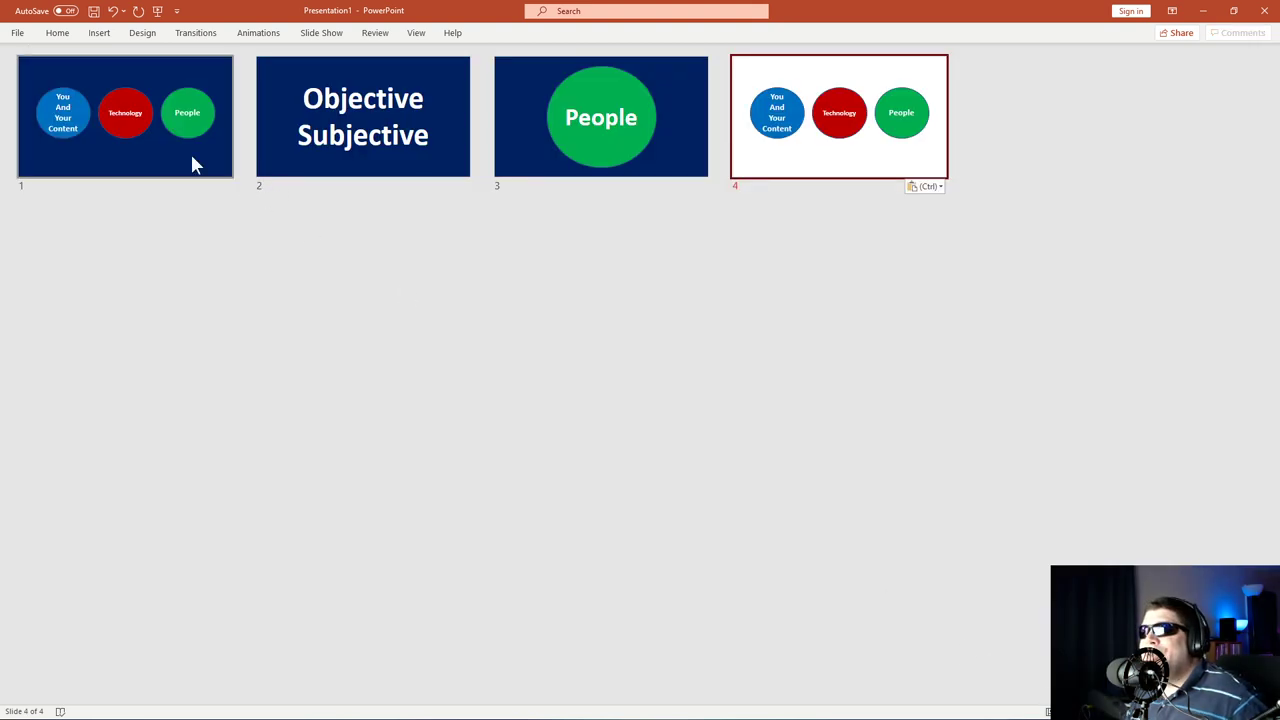
{"action": "left_click", "coordinate": [191, 163]}
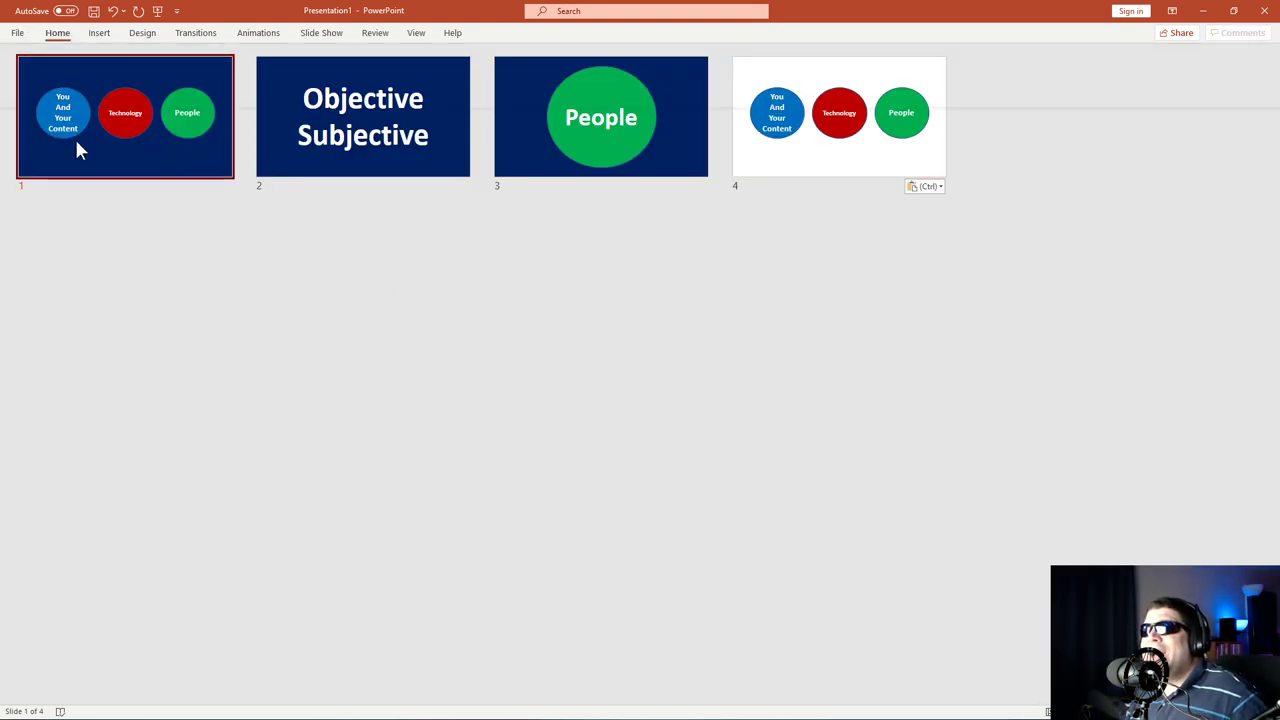
{"action": "left_click", "coordinate": [835, 166]}
{"action": "double_click", "coordinate": [829, 166]}
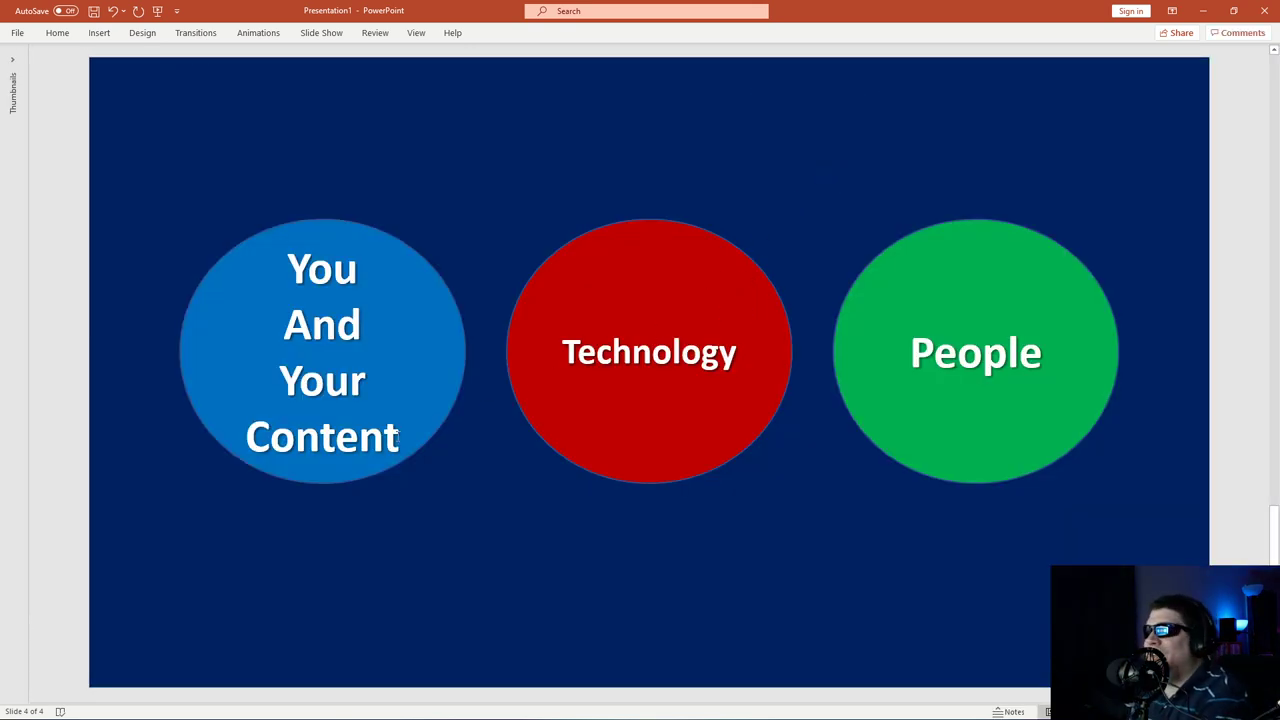
Relabel slide 4's blue circle 'You' and the red circle 'Interview'.
{"action": "left_click", "coordinate": [350, 380]}
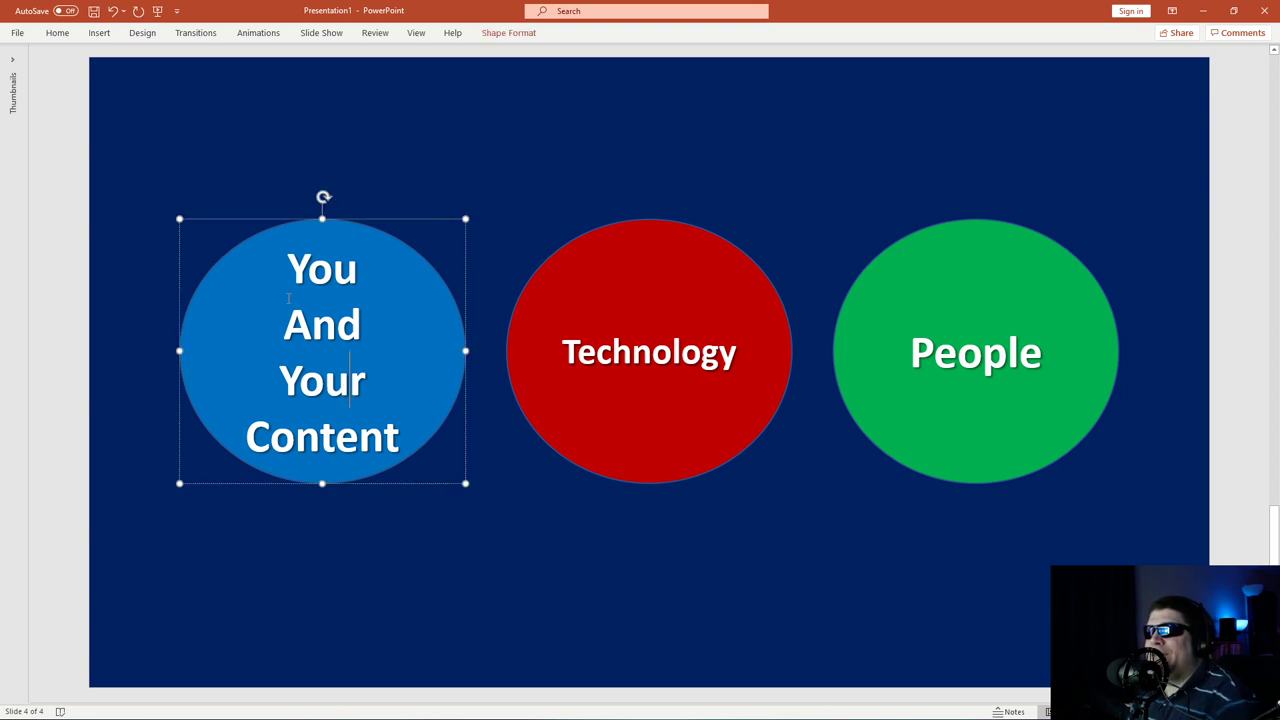
{"action": "left_click_drag", "start_coordinate": [288, 268], "coordinate": [518, 443]}
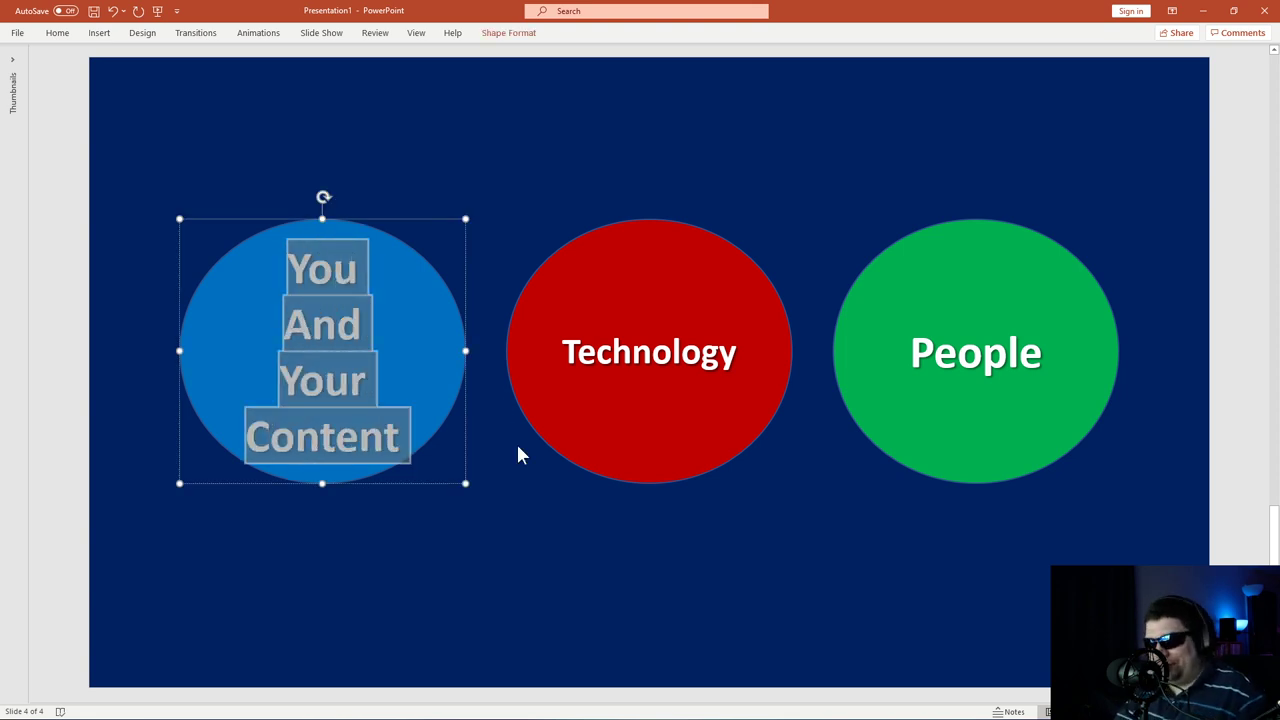
{"action": "type", "text": "YUou"}
{"action": "key", "text": "BackSpace"}
{"action": "key", "text": "BackSpace"}
{"action": "key", "text": "BackSpace"}
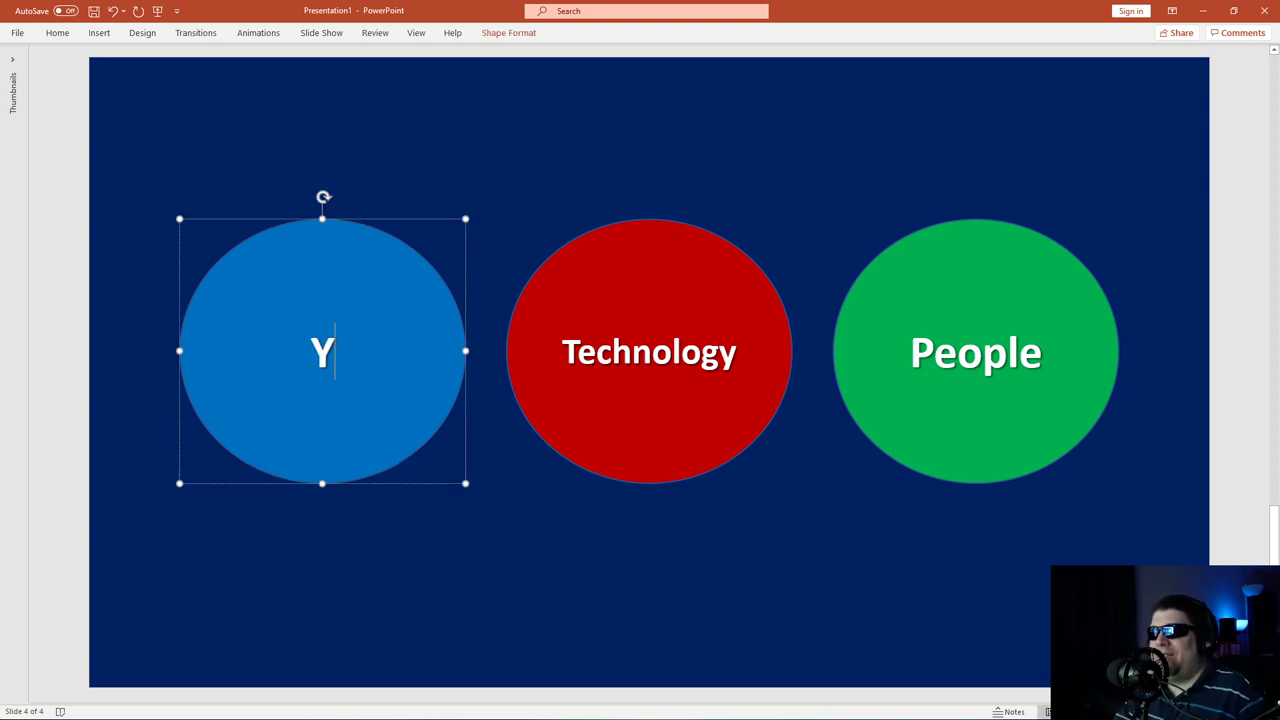
{"action": "type", "text": "ou"}
{"action": "double_click", "coordinate": [742, 344]}
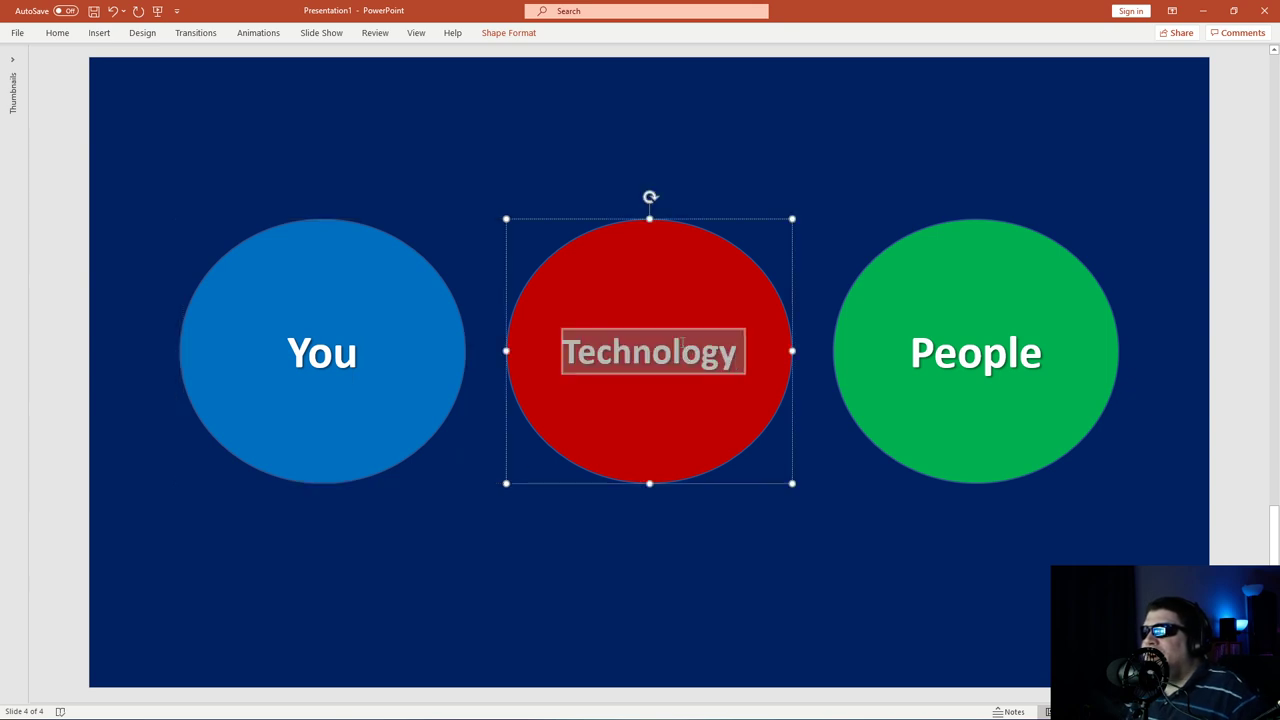
{"action": "type", "text": "Interview"}
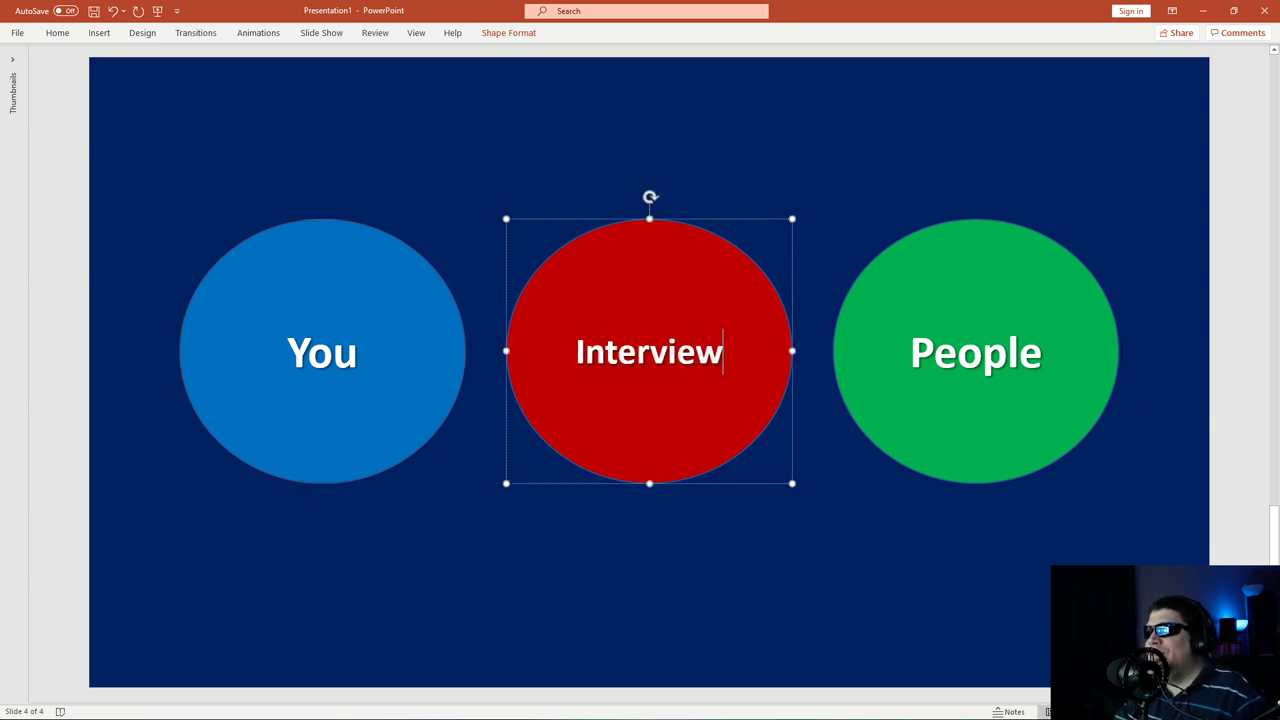
{"action": "left_click", "coordinate": [818, 183]}
{"action": "left_click", "coordinate": [934, 352]}
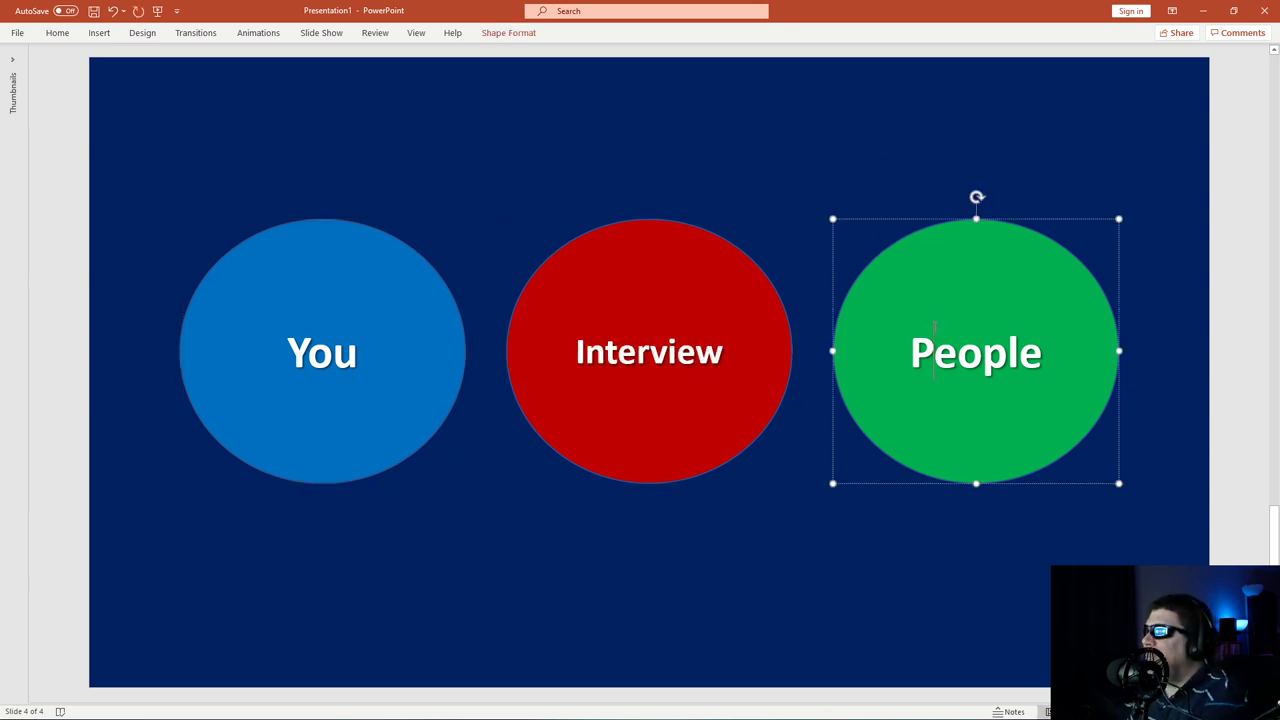
{"action": "left_click", "coordinate": [899, 185]}
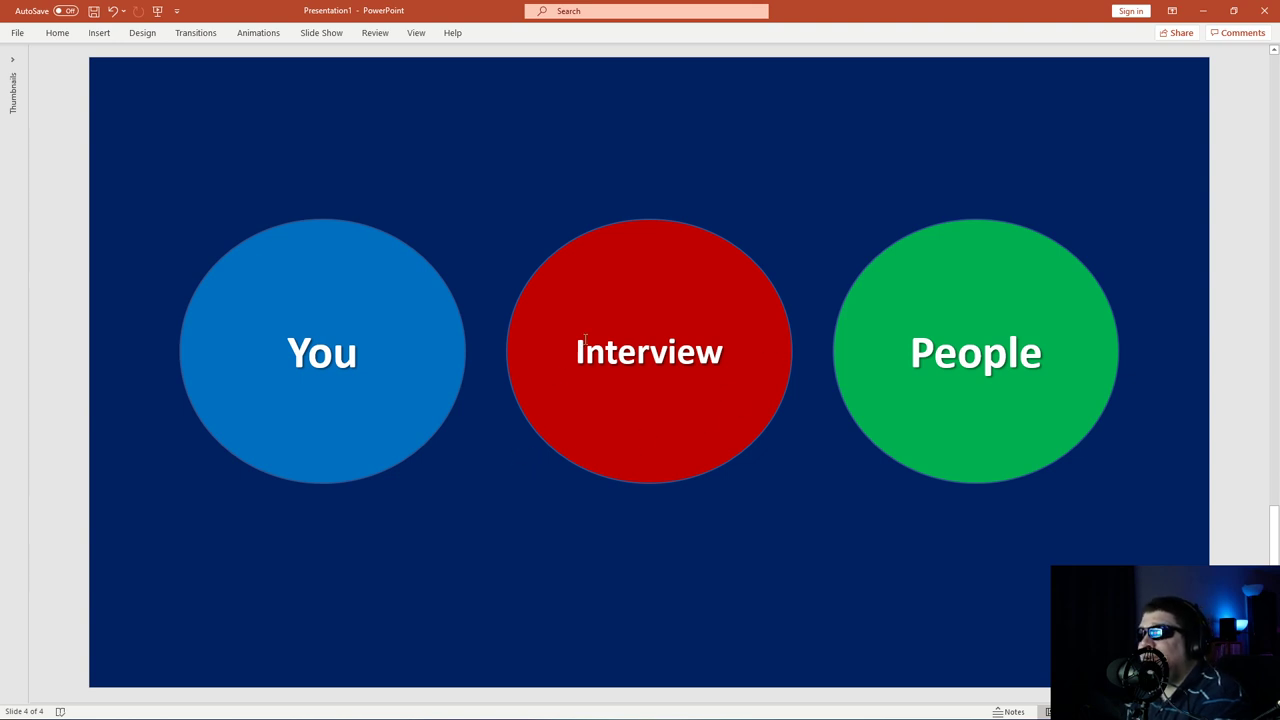
{"action": "left_click", "coordinate": [977, 266]}
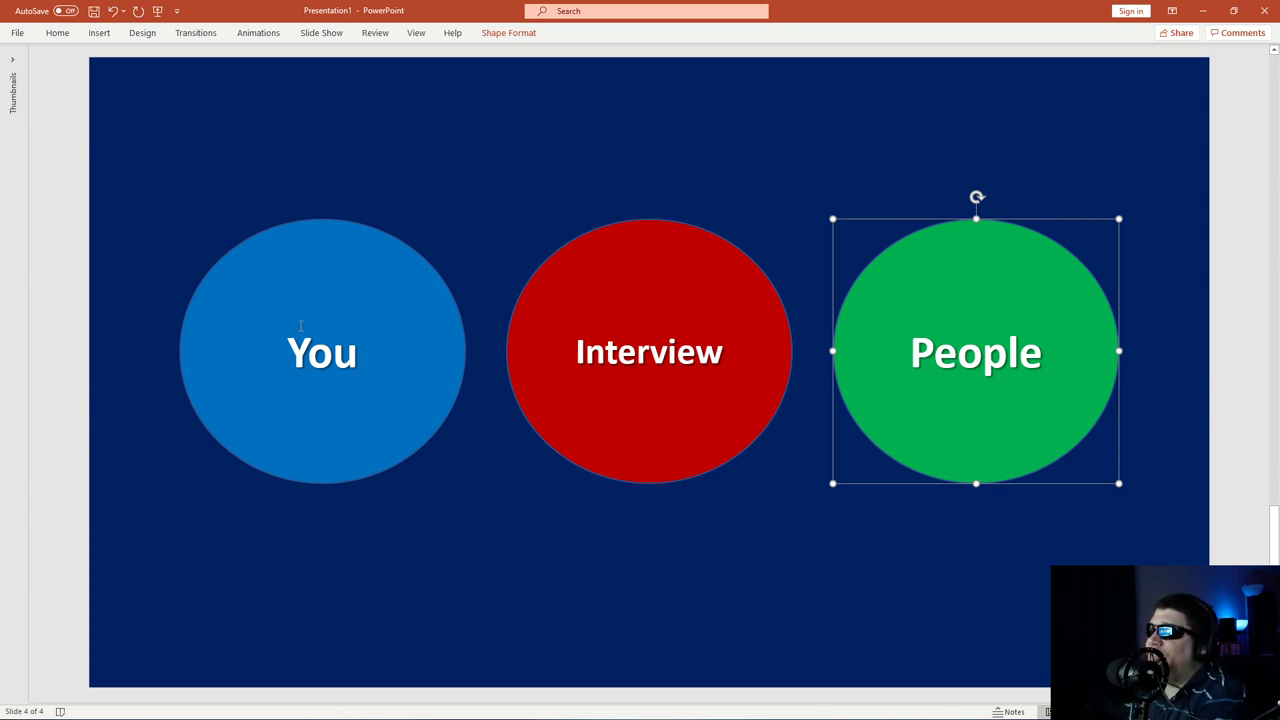
Check the You and People circles on slide 4, then jump back to slide 1 with Ctrl+Home.
{"action": "left_click", "coordinate": [341, 264]}
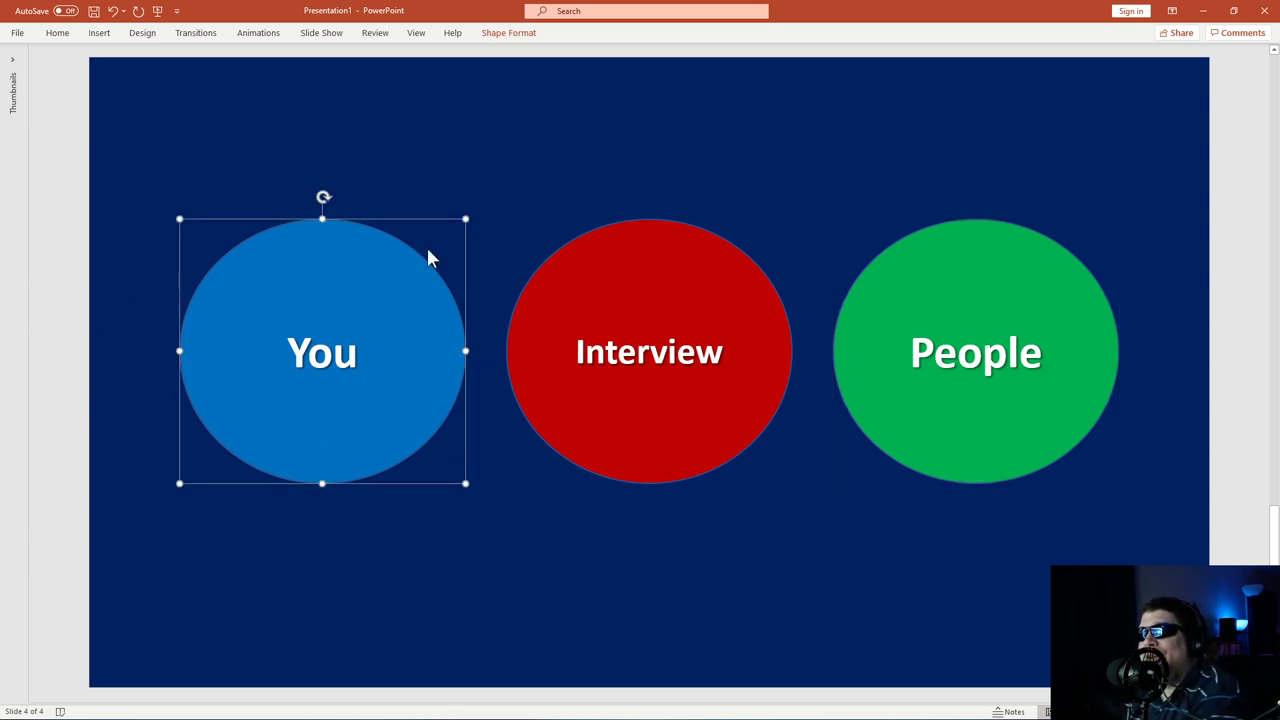
{"action": "left_click", "coordinate": [963, 285]}
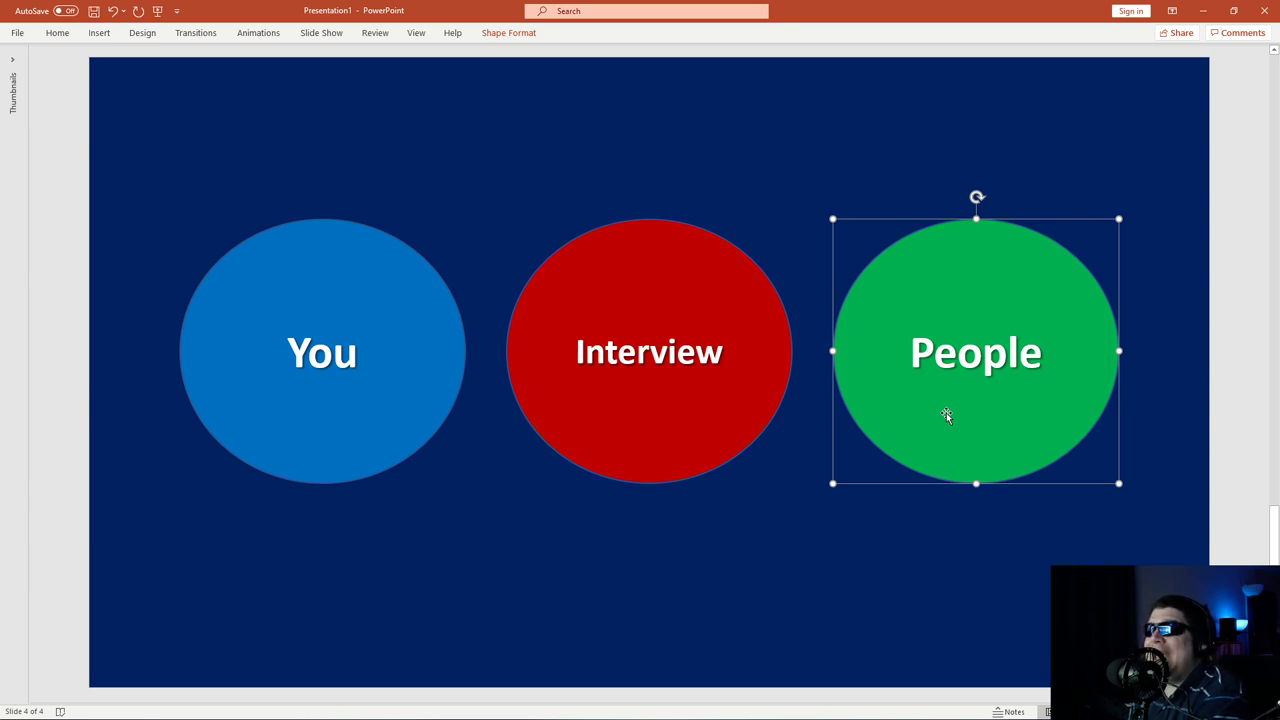
{"action": "left_click", "coordinate": [387, 373]}
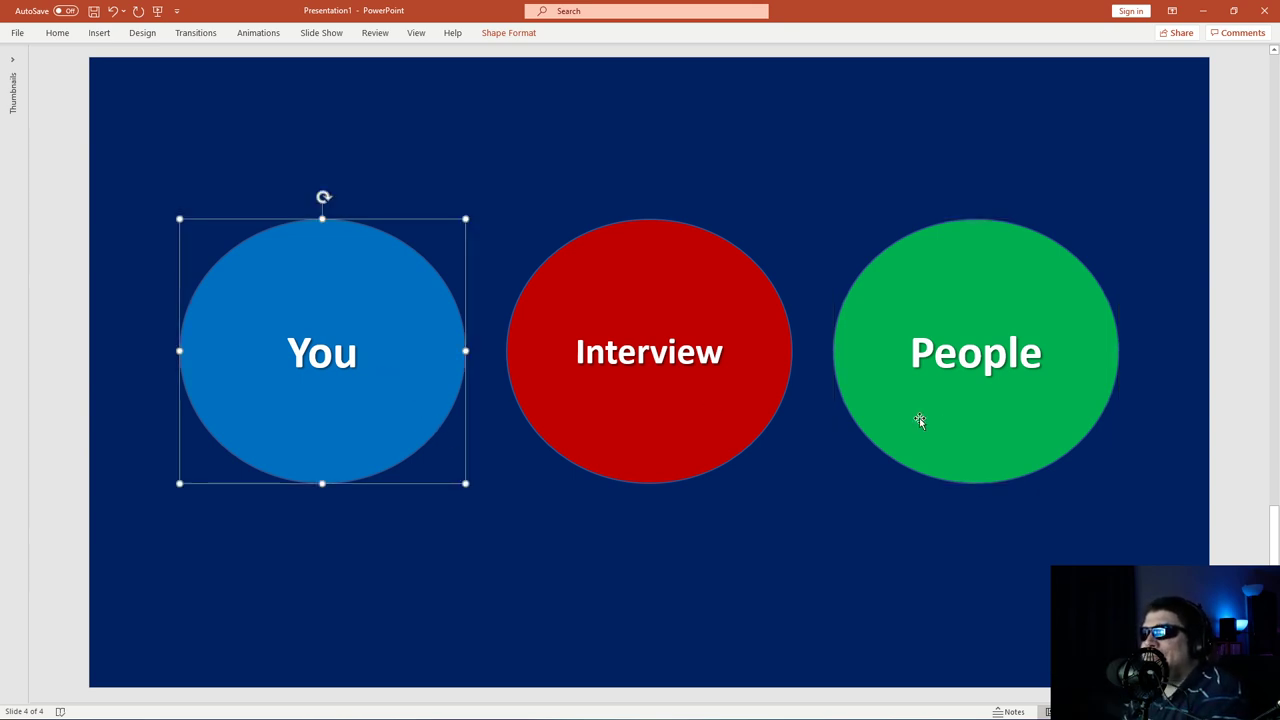
{"action": "left_click", "coordinate": [1113, 399]}
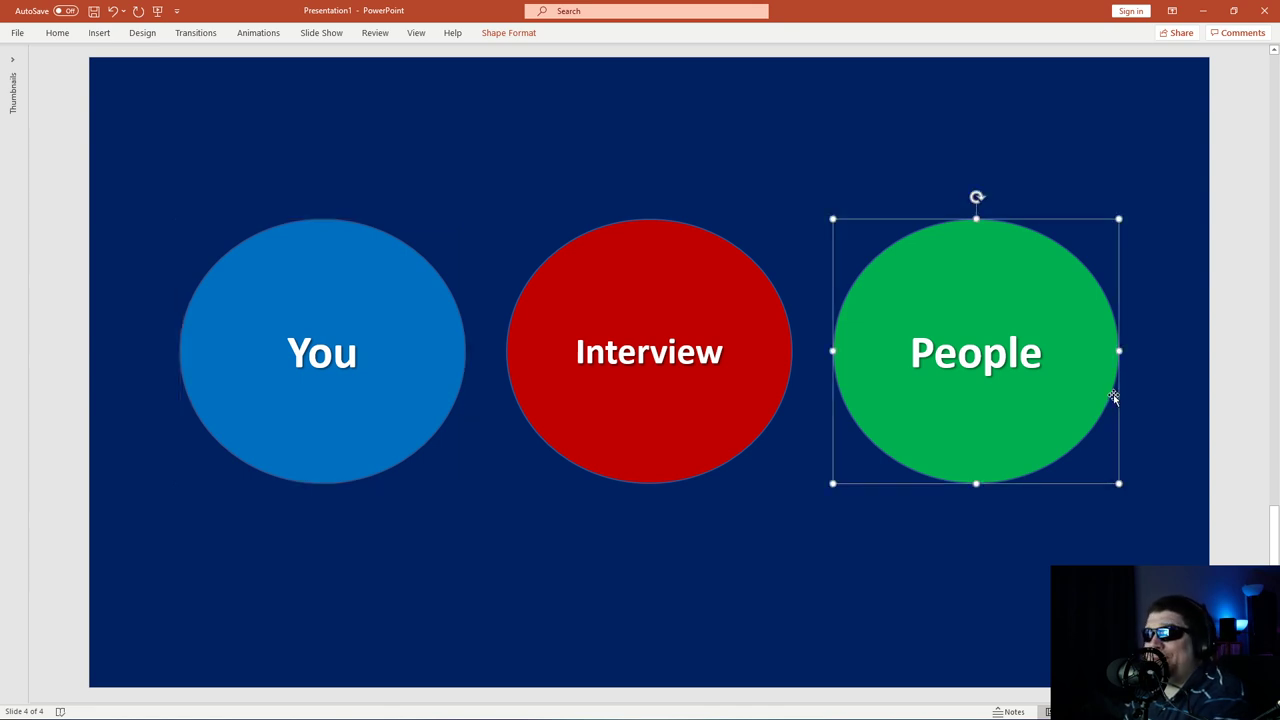
{"action": "key", "text": "ctrl+Home"}
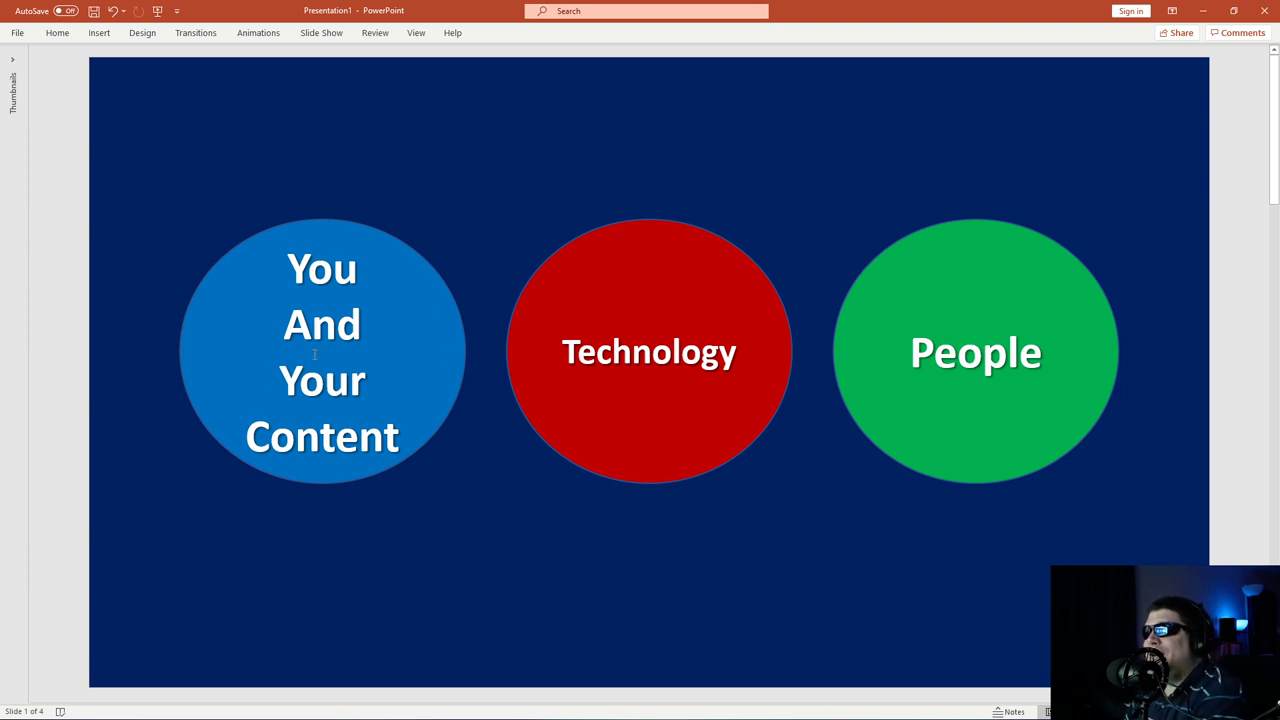
{"action": "left_click", "coordinate": [382, 331]}
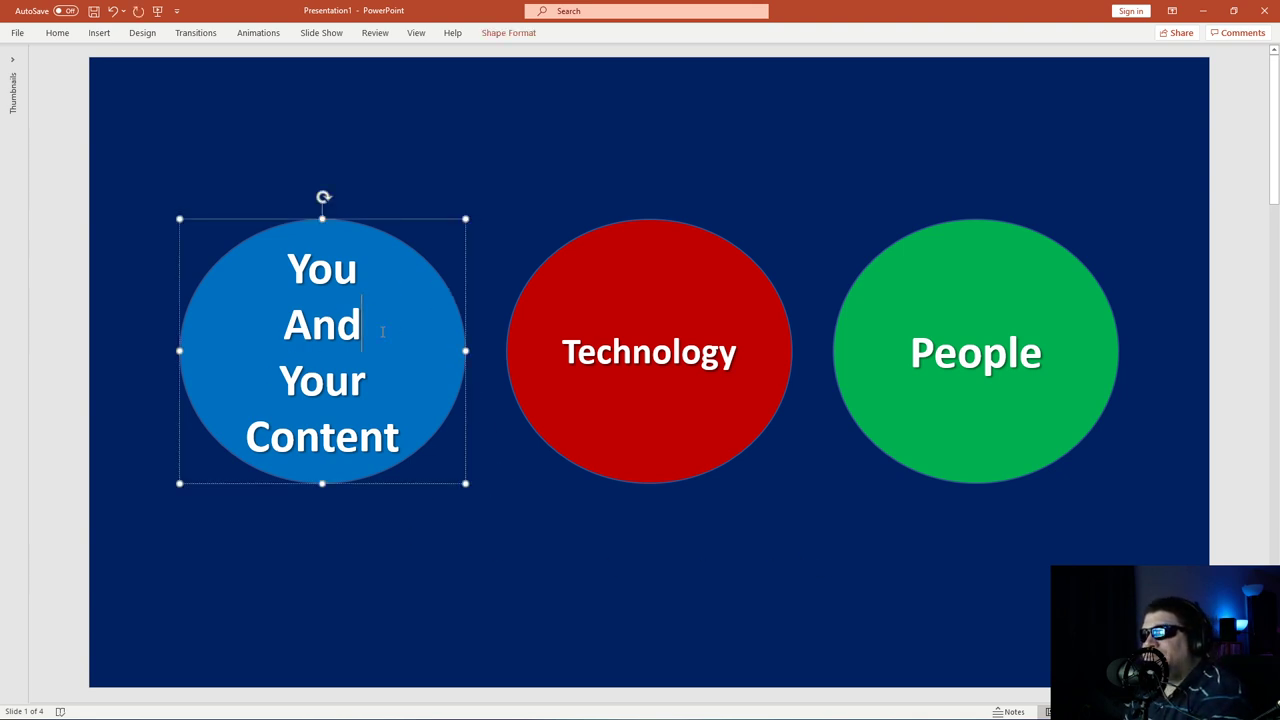
{"action": "left_click", "coordinate": [426, 222]}
{"action": "left_click", "coordinate": [714, 283]}
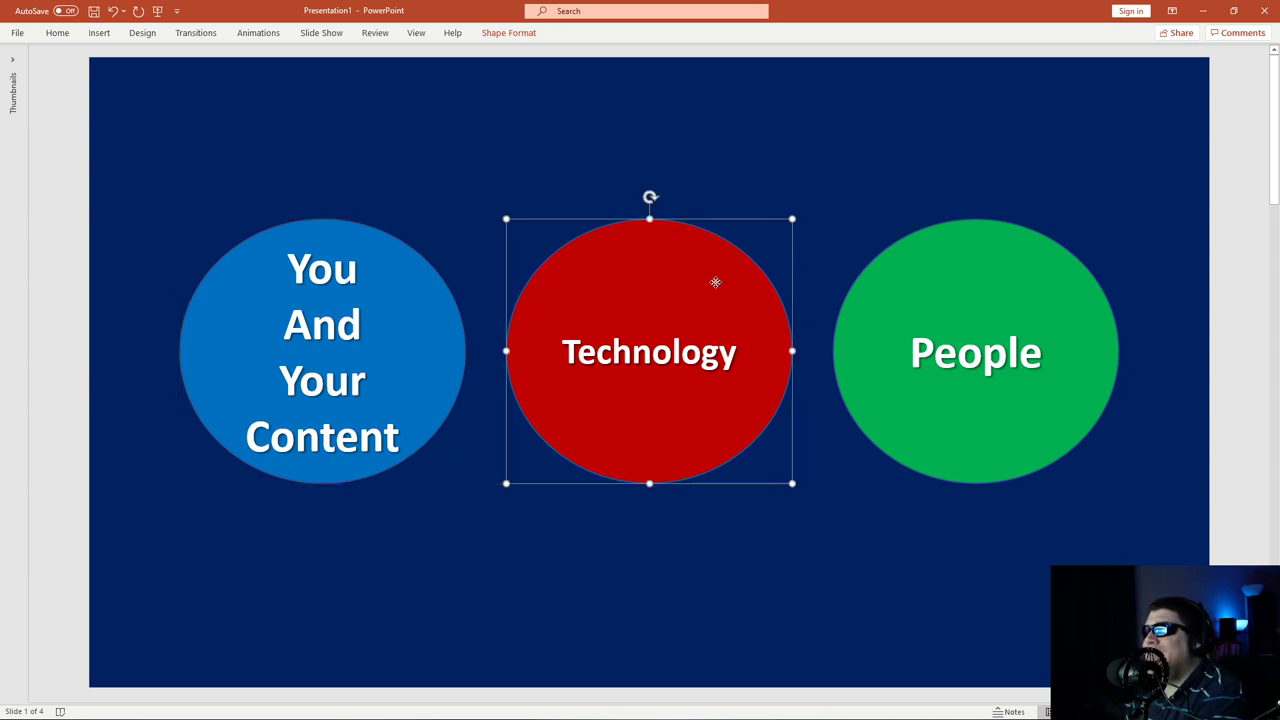
{"action": "left_click", "coordinate": [982, 296]}
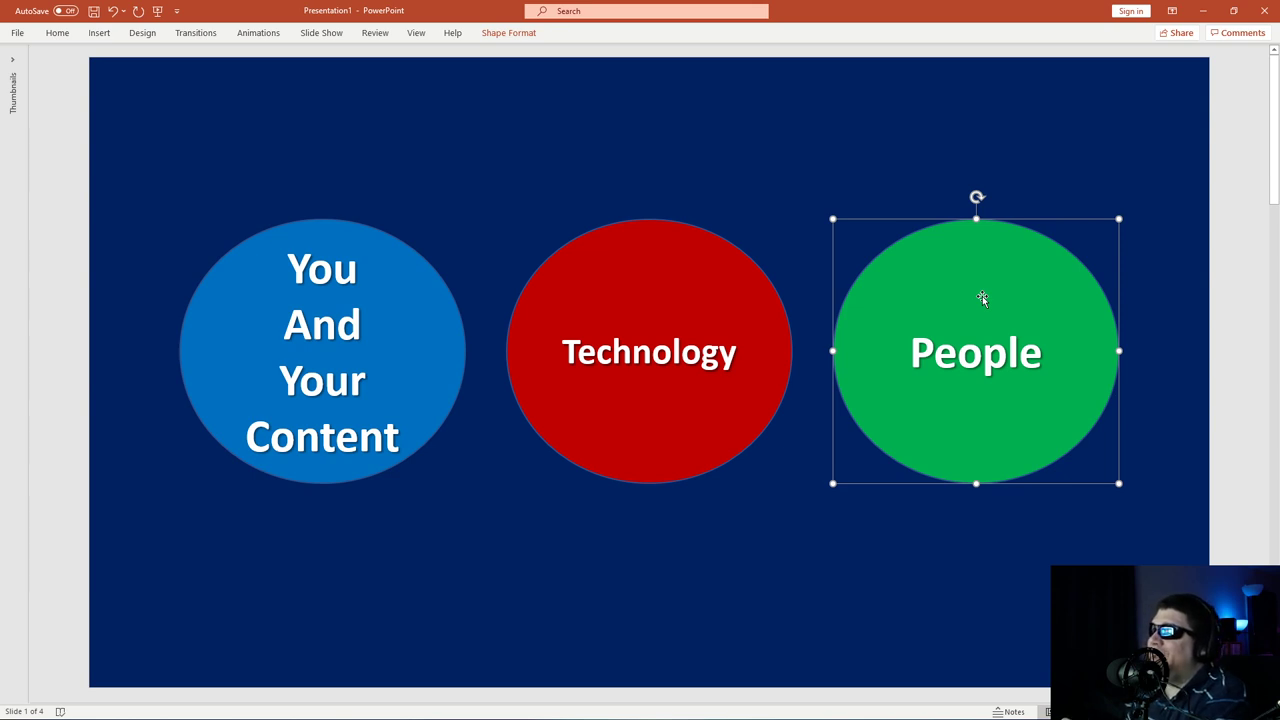
{"action": "left_click", "coordinate": [369, 319]}
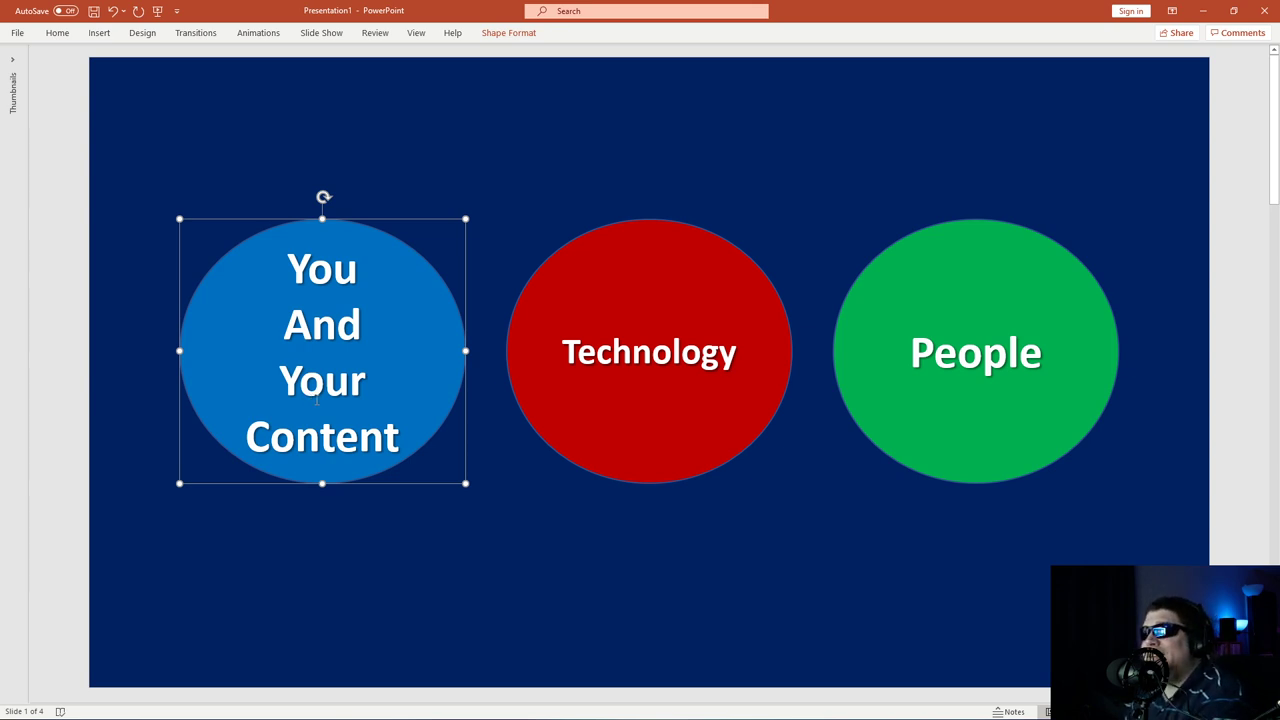
{"action": "left_click", "coordinate": [880, 258]}
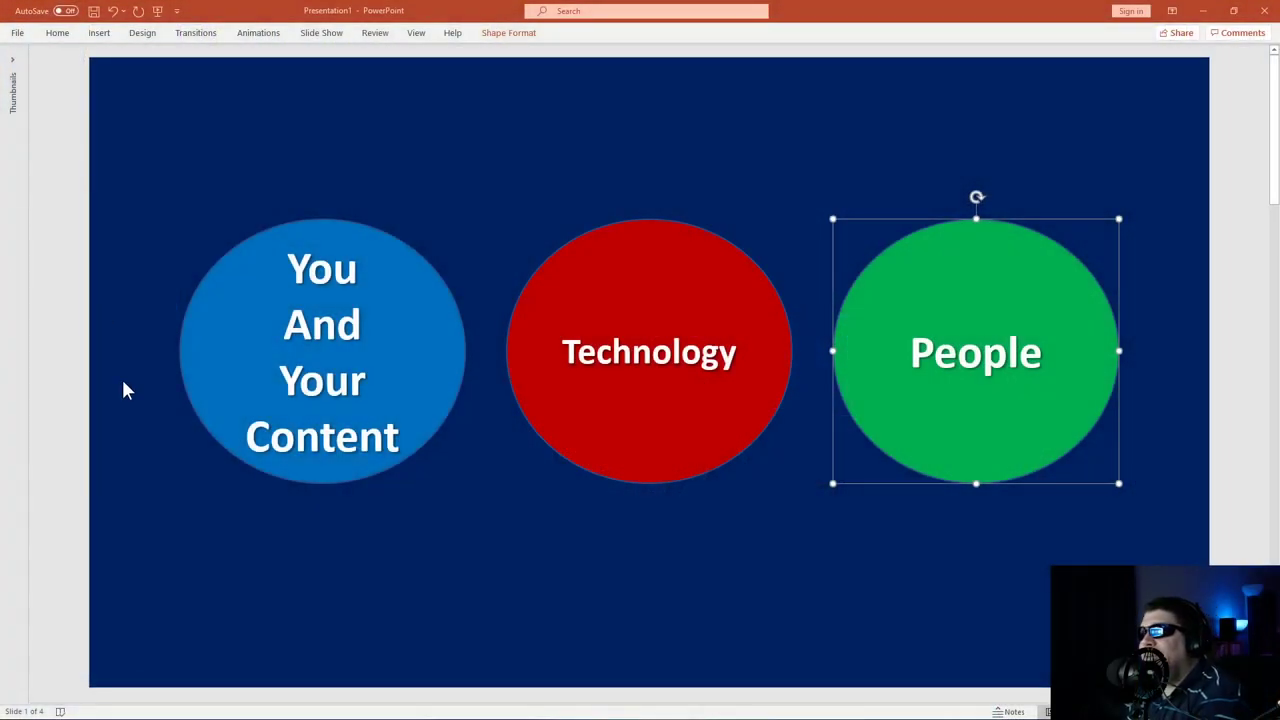
Lift the red Technology circle above the slide and nudge the blue and green circles inward.
{"action": "left_click", "coordinate": [589, 300]}
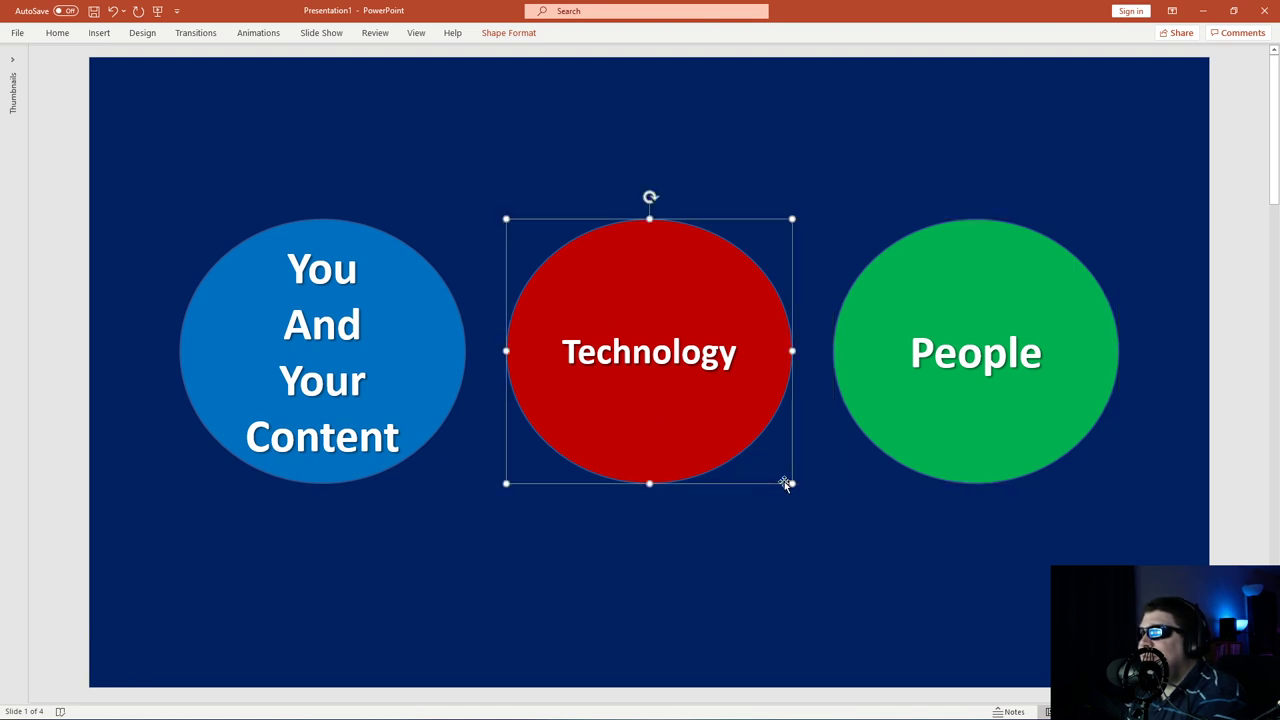
{"action": "left_click_drag", "start_coordinate": [734, 455], "coordinate": [729, 166]}
{"action": "left_click", "coordinate": [293, 388]}
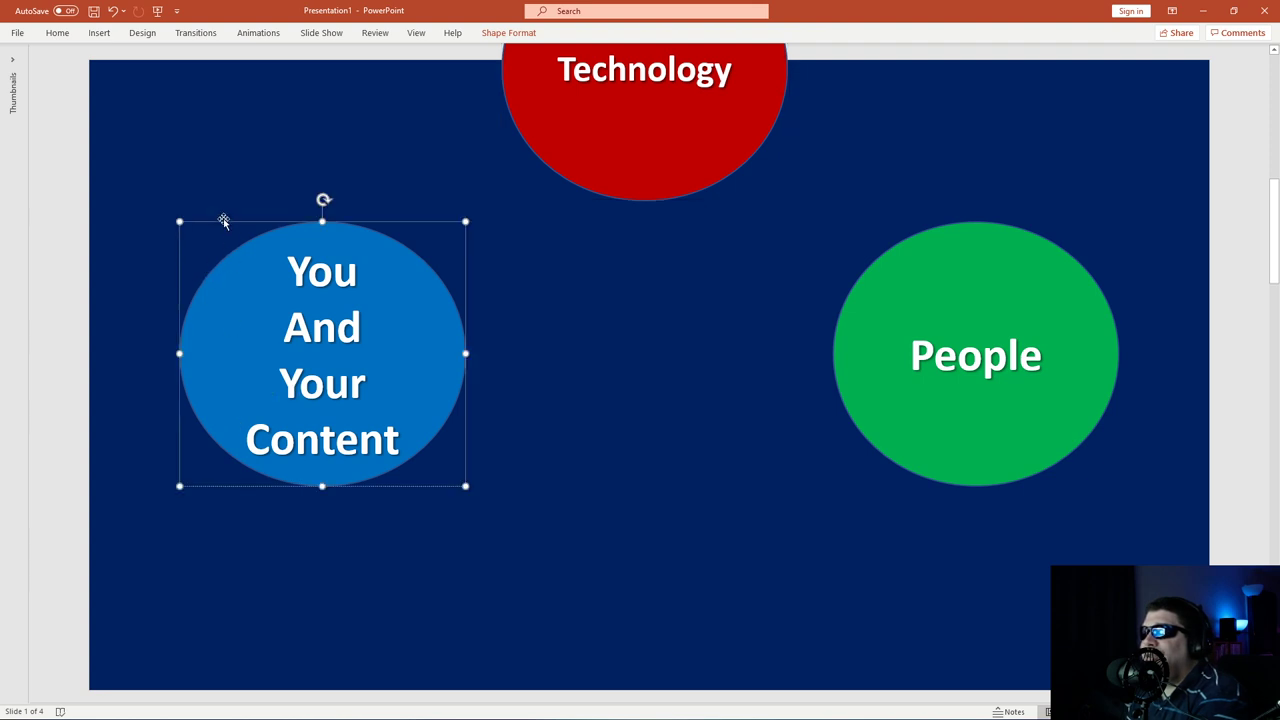
{"action": "left_click_drag", "start_coordinate": [223, 217], "coordinate": [333, 220]}
{"action": "left_click_drag", "start_coordinate": [1034, 234], "coordinate": [900, 241]}
{"action": "left_click", "coordinate": [582, 576]}
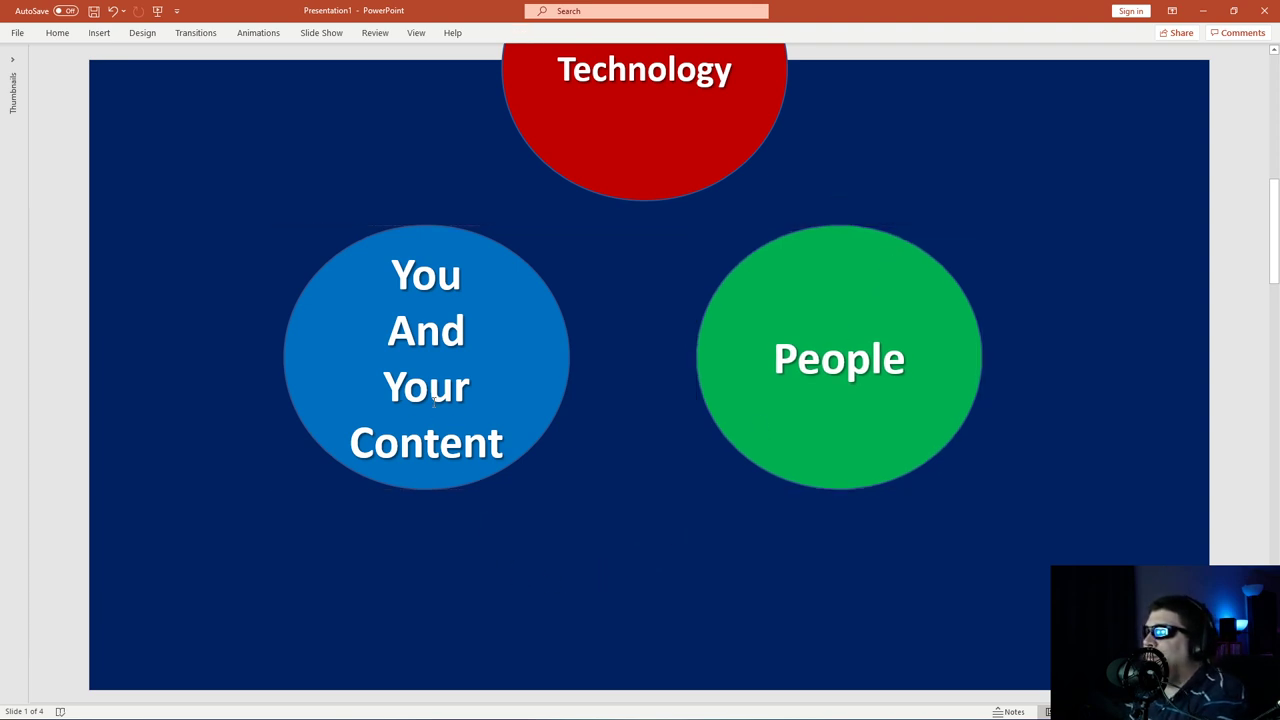
{"action": "left_click_drag", "start_coordinate": [594, 192], "coordinate": [590, 90]}
{"action": "left_click", "coordinate": [506, 440]}
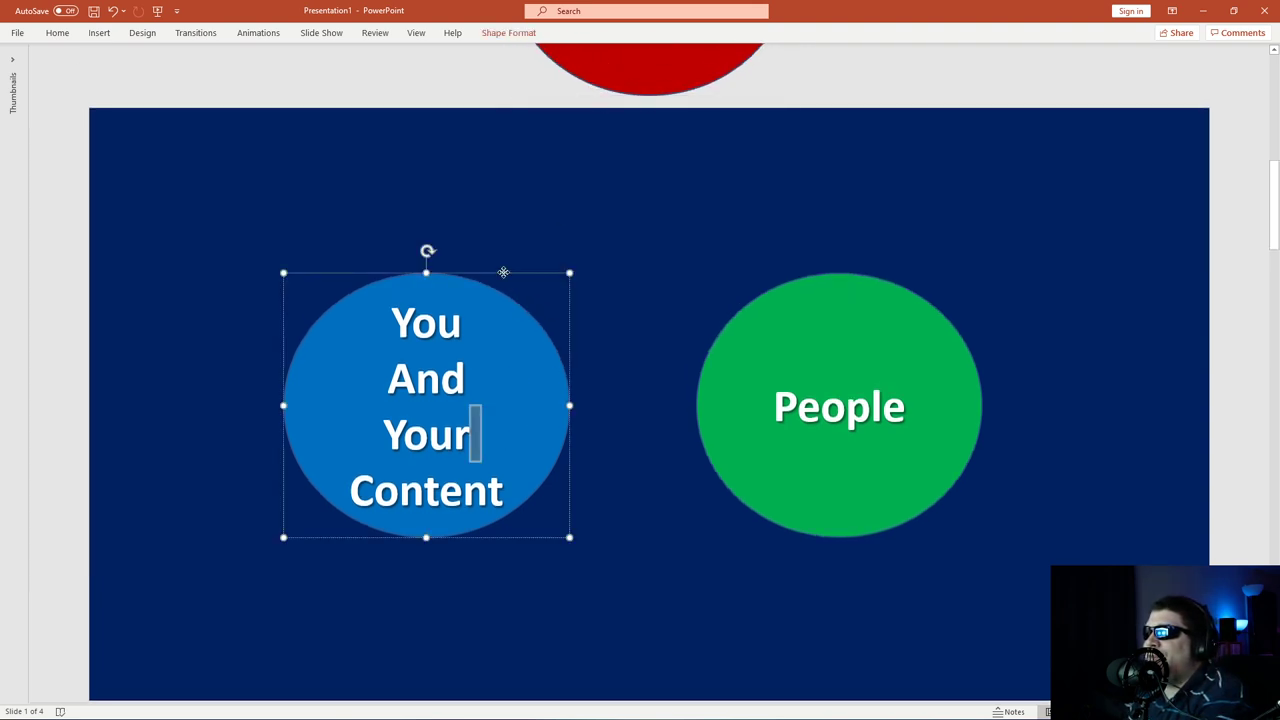
{"action": "left_click_drag", "start_coordinate": [503, 271], "coordinate": [536, 277]}
{"action": "mouse_move", "coordinate": [811, 283]}
{"action": "left_mouse_down"}
{"action": "mouse_move", "coordinate": [771, 277]}
{"action": "mouse_move", "coordinate": [820, 277]}
{"action": "mouse_move", "coordinate": [803, 280]}
{"action": "mouse_move", "coordinate": [812, 285]}
{"action": "left_mouse_up"}
{"action": "left_click", "coordinate": [577, 592]}
{"action": "scroll", "coordinate": [577, 592], "scroll_direction": "down", "scroll_amount": 3}
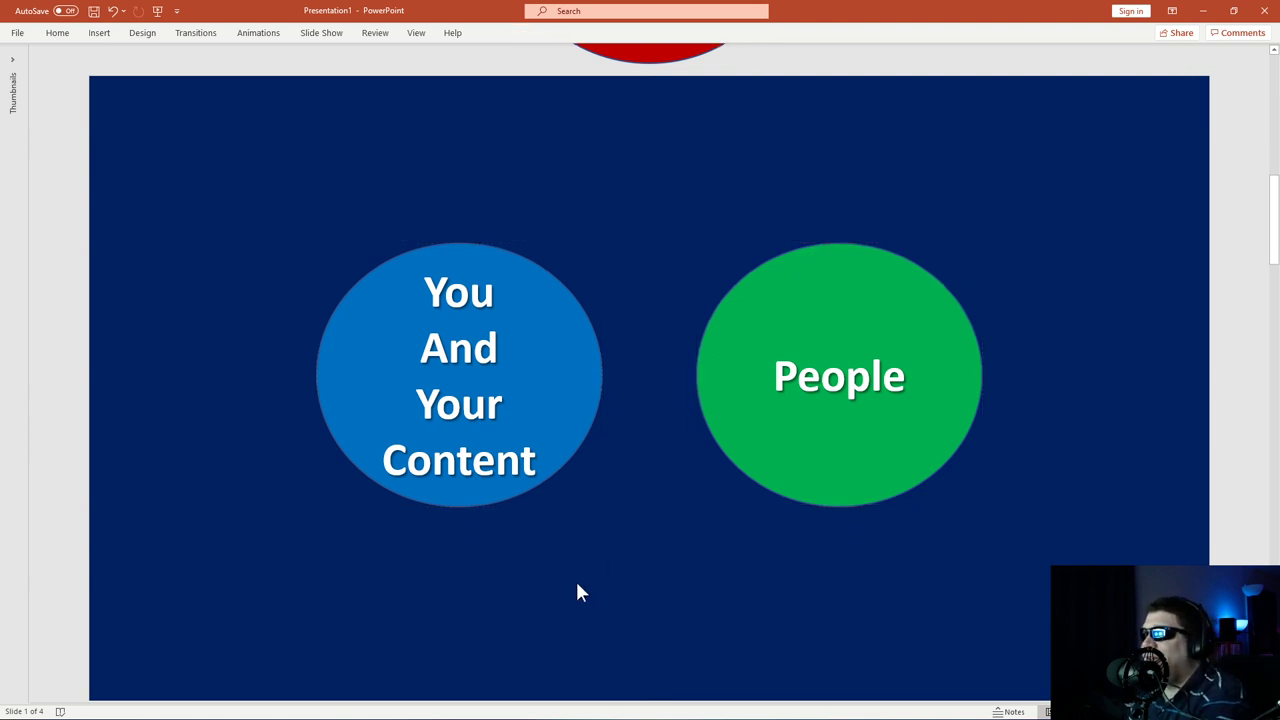
{"action": "scroll", "coordinate": [577, 592], "scroll_direction": "up", "scroll_amount": 1}
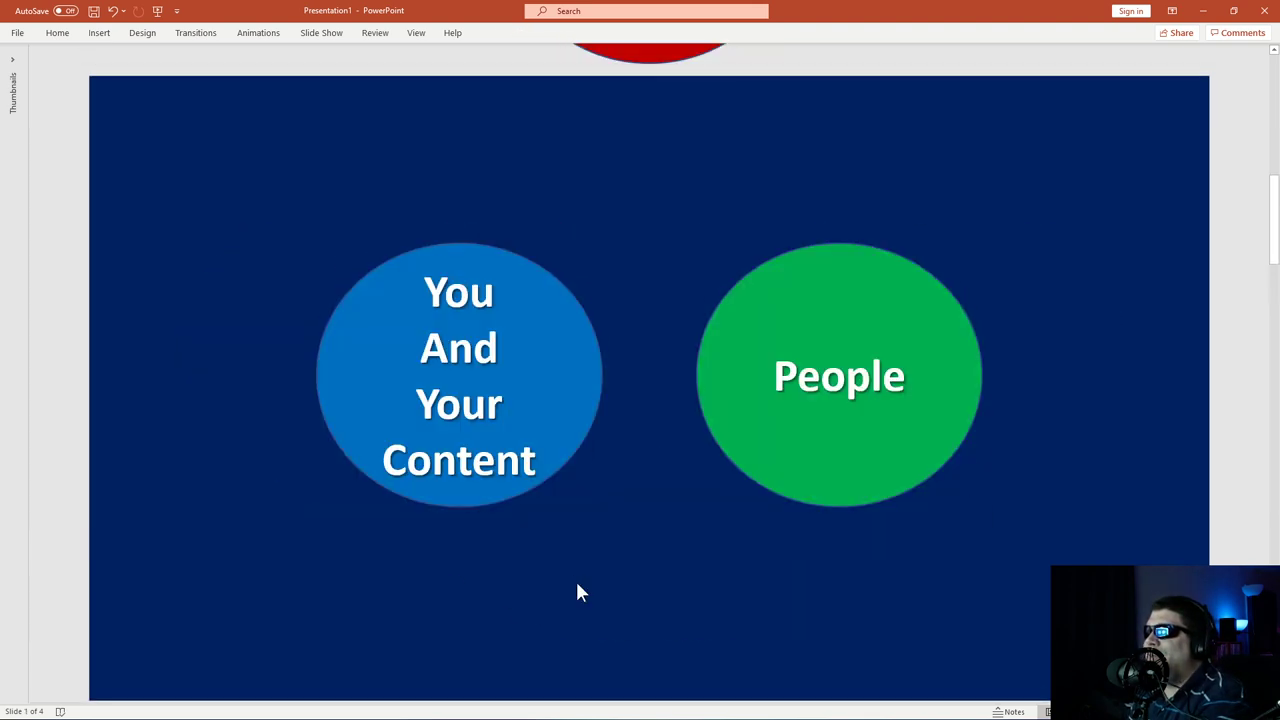
{"action": "scroll", "coordinate": [577, 592], "scroll_direction": "down", "scroll_amount": 1}
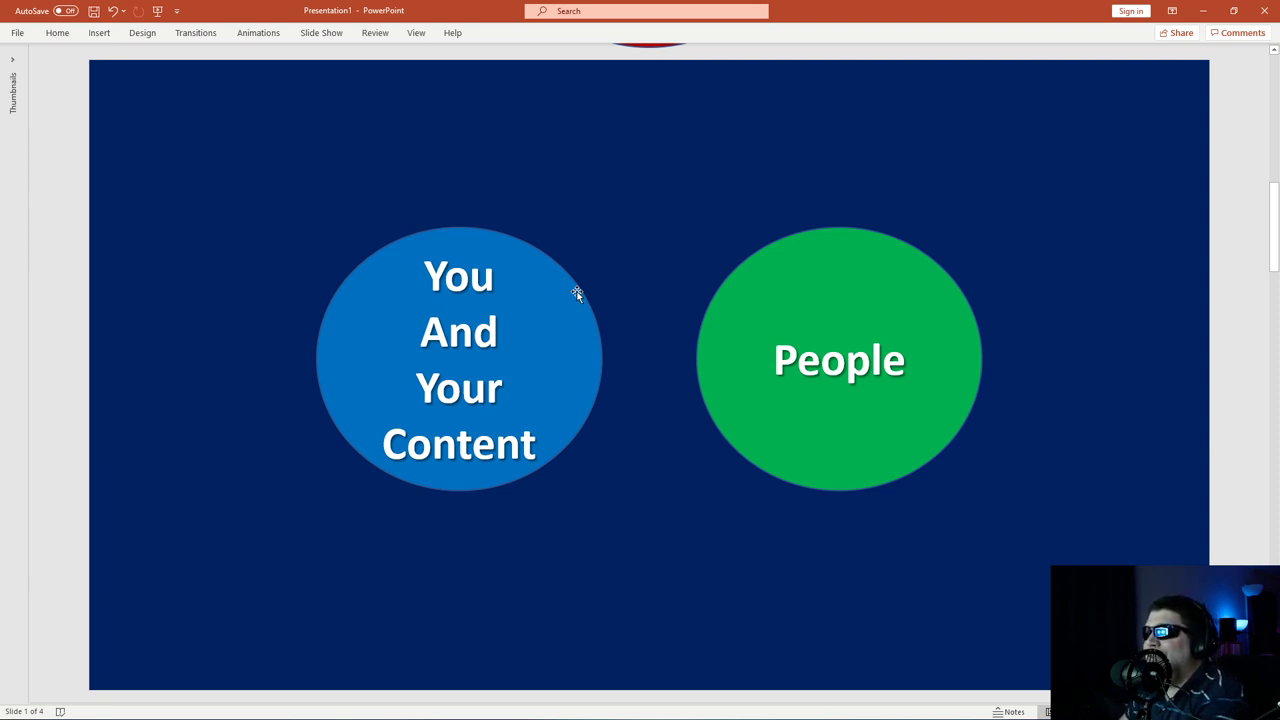
Spread the blue and green circles outward and drop the Technology circle level between them.
{"action": "left_click", "coordinate": [481, 334]}
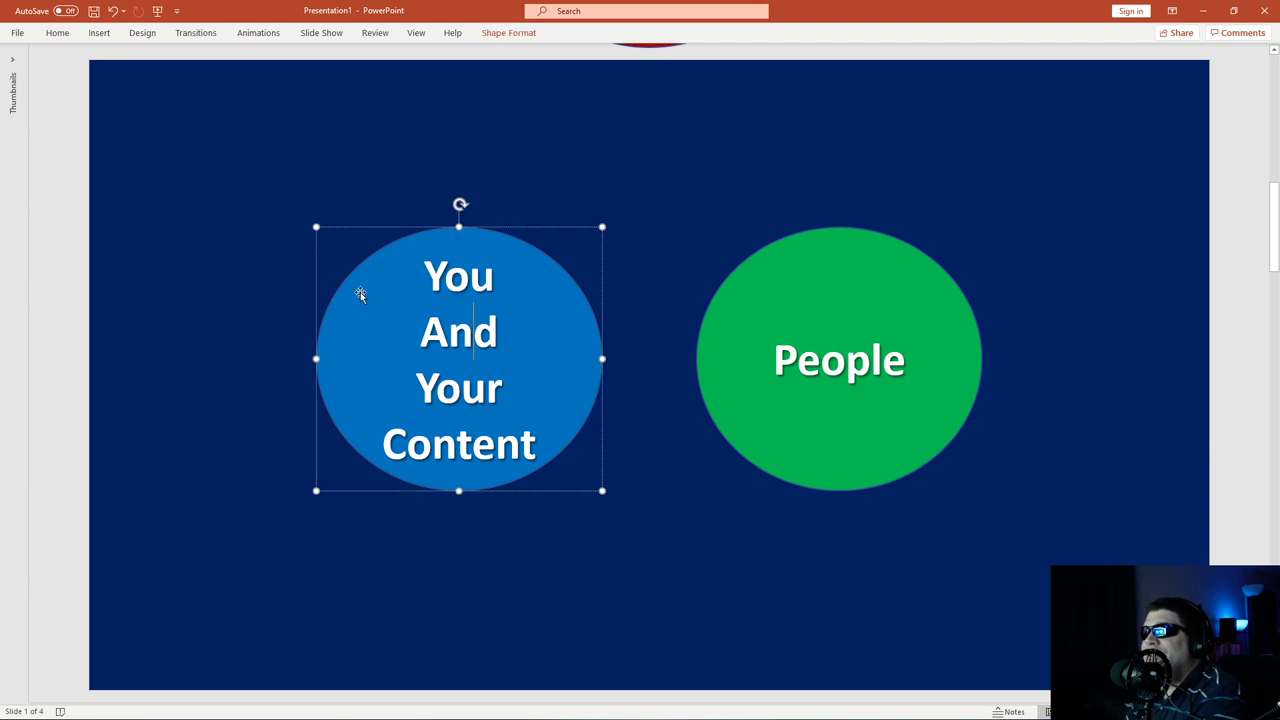
{"action": "left_click_drag", "start_coordinate": [407, 228], "coordinate": [311, 229]}
{"action": "left_click", "coordinate": [884, 241]}
{"action": "left_click_drag", "start_coordinate": [884, 241], "coordinate": [972, 245]}
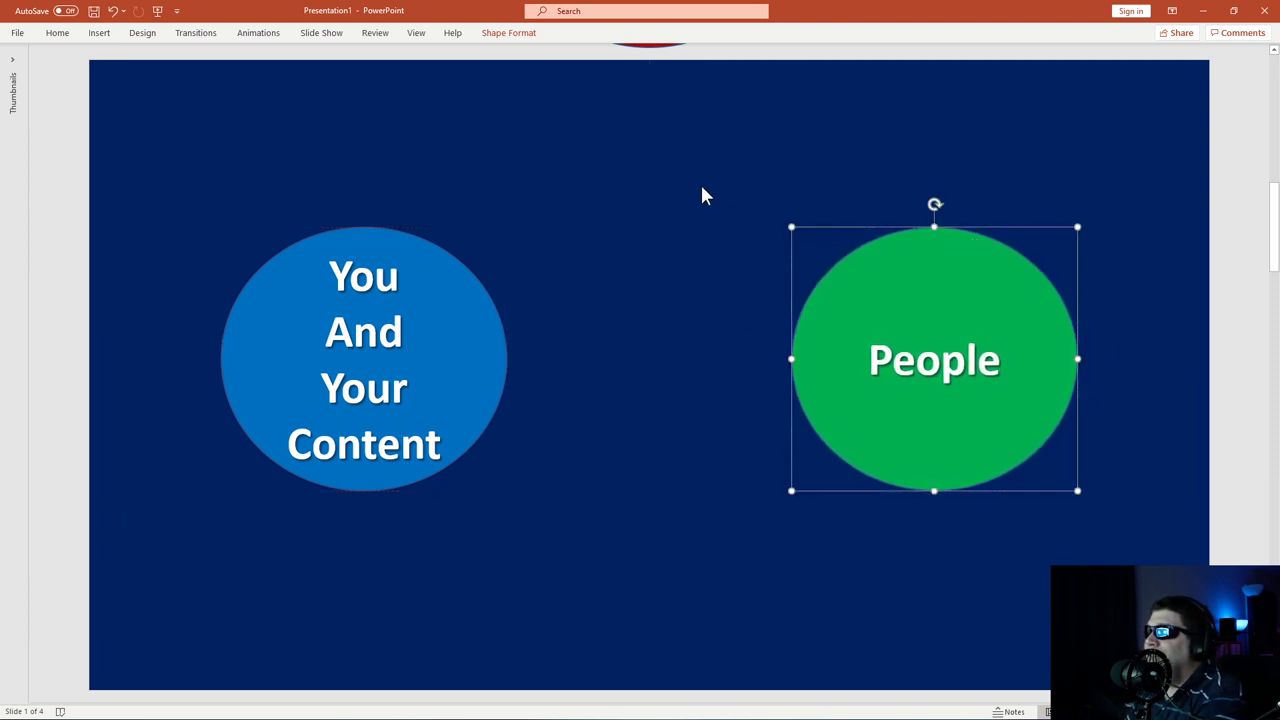
{"action": "left_click_drag", "start_coordinate": [647, 46], "coordinate": [650, 496]}
{"action": "left_click_drag", "start_coordinate": [412, 330], "coordinate": [386, 330]}
{"action": "left_click_drag", "start_coordinate": [424, 226], "coordinate": [364, 222]}
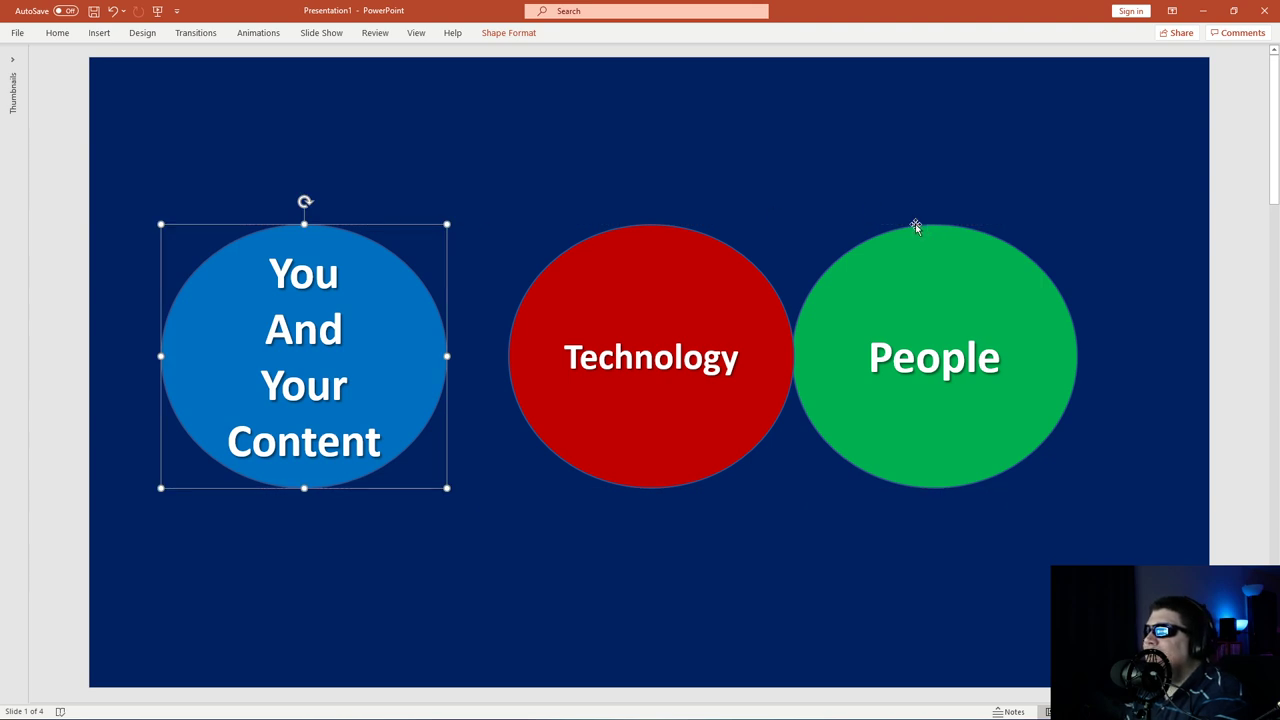
{"action": "left_click_drag", "start_coordinate": [915, 223], "coordinate": [981, 220]}
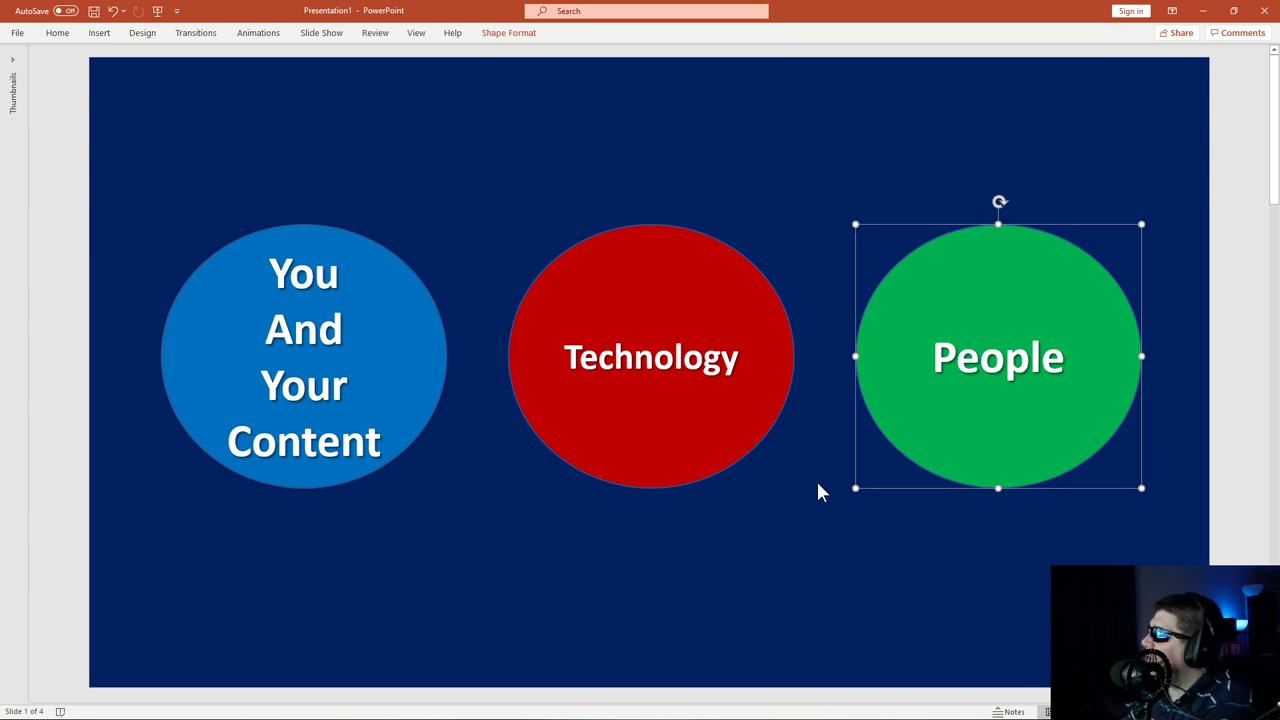
{"action": "left_click", "coordinate": [817, 484]}
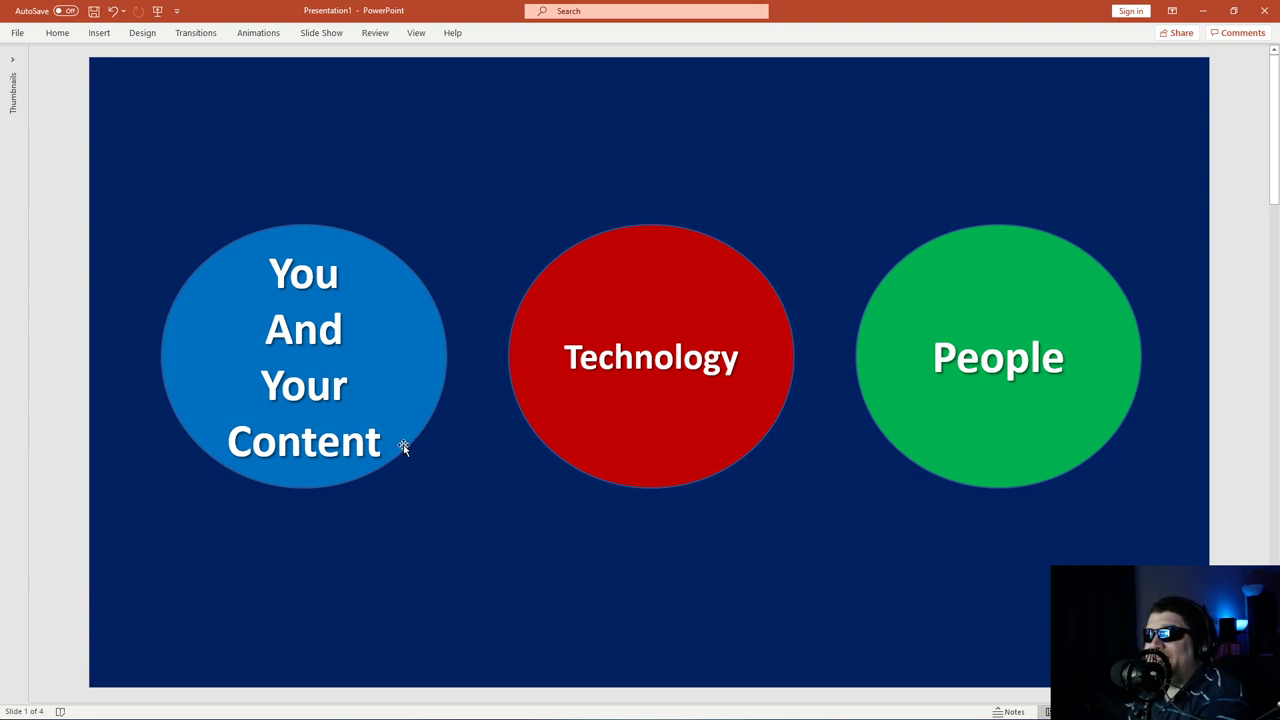
Click through the People, You And Your Content and Technology circles to check them, then deselect.
{"action": "left_click", "coordinate": [1028, 352]}
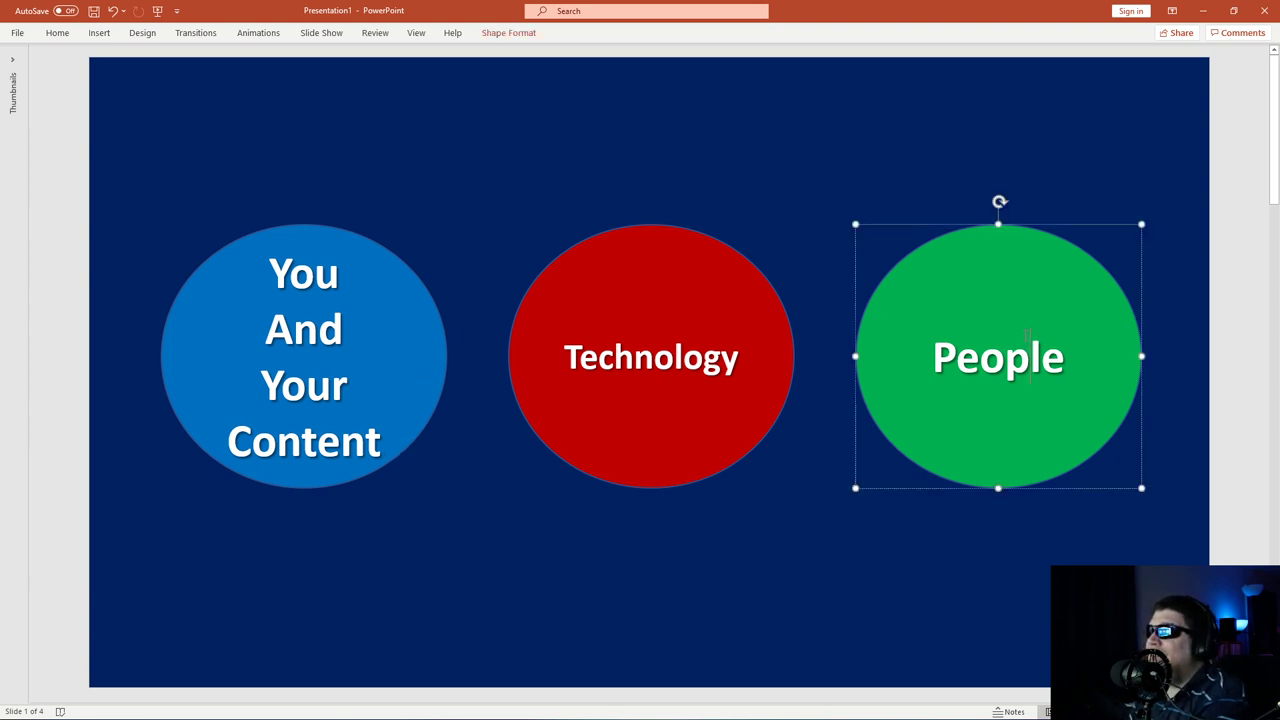
{"action": "left_click", "coordinate": [1062, 231]}
{"action": "left_click", "coordinate": [1052, 245]}
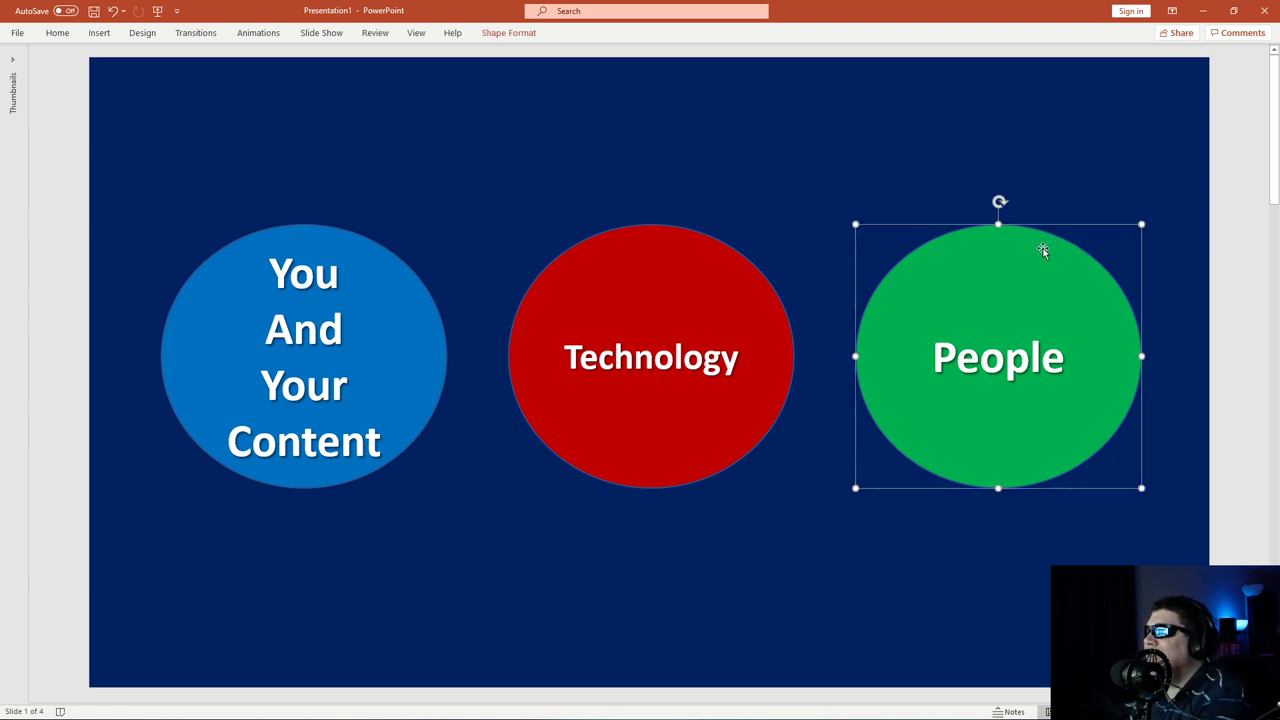
{"action": "left_click", "coordinate": [381, 289]}
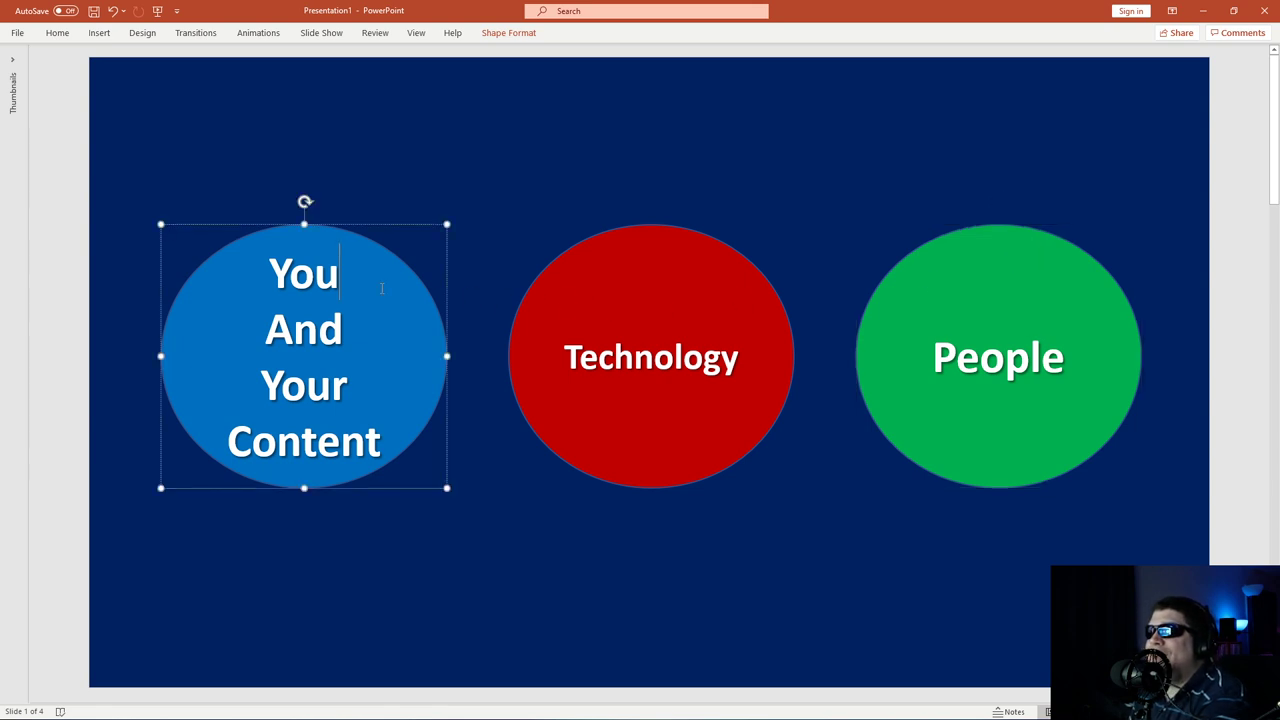
{"action": "left_click", "coordinate": [374, 229]}
{"action": "left_click", "coordinate": [651, 280]}
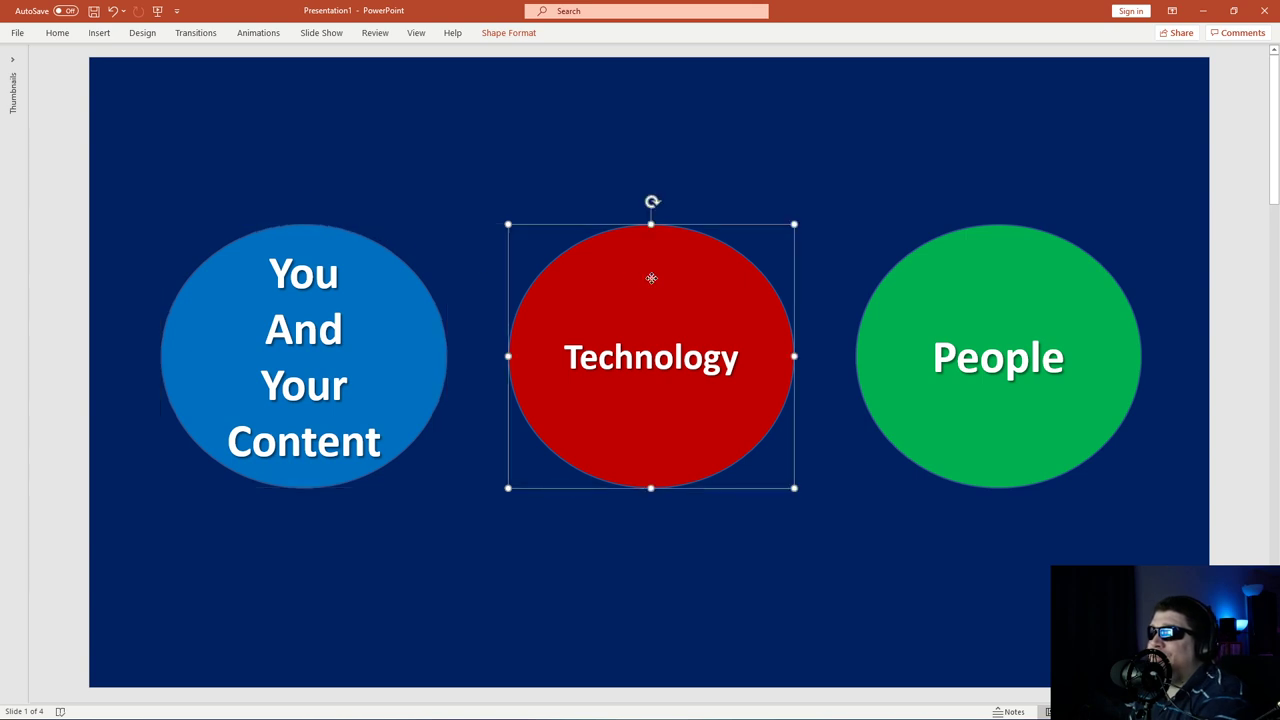
{"action": "left_click", "coordinate": [972, 308]}
{"action": "left_click", "coordinate": [580, 292]}
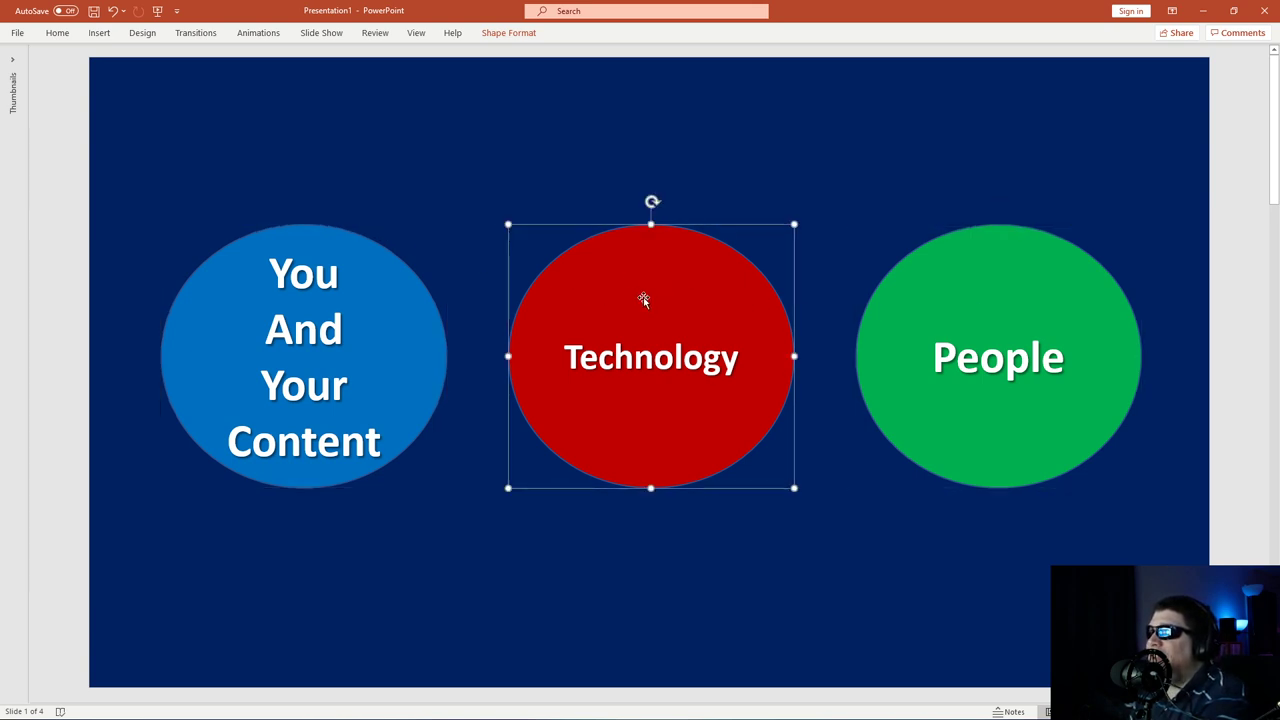
{"action": "left_click", "coordinate": [982, 323]}
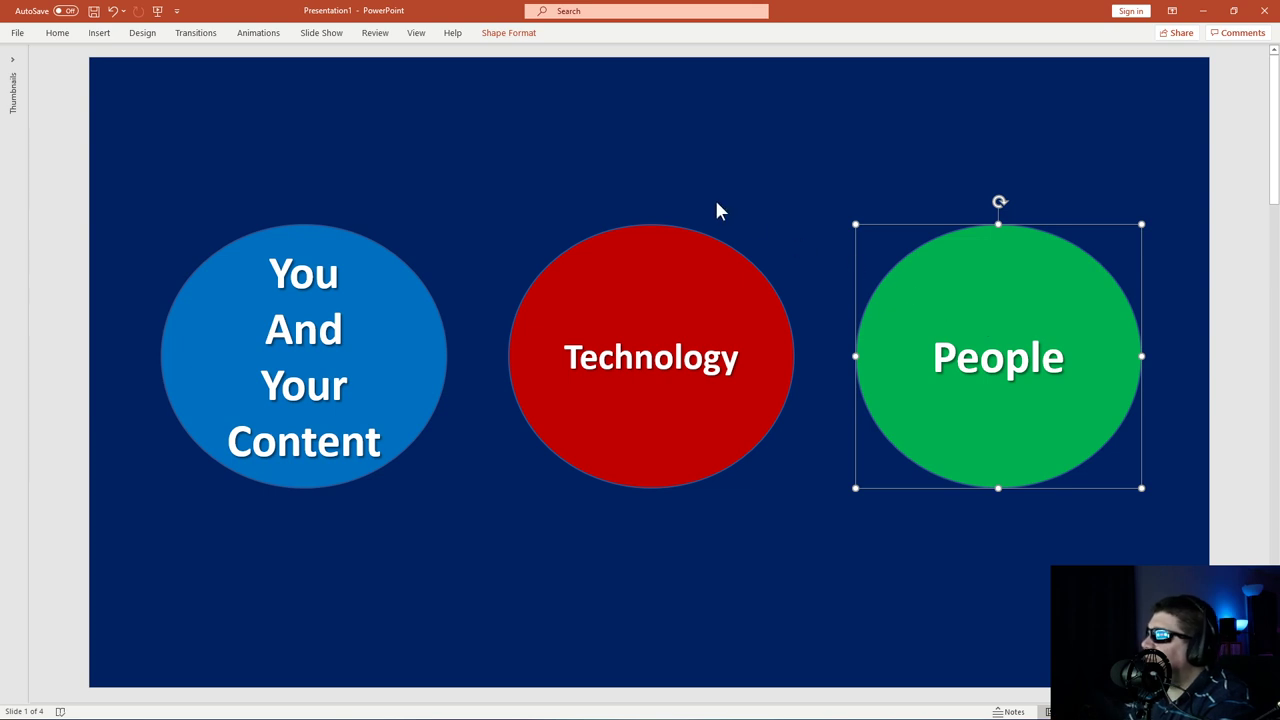
{"action": "left_click", "coordinate": [725, 148]}
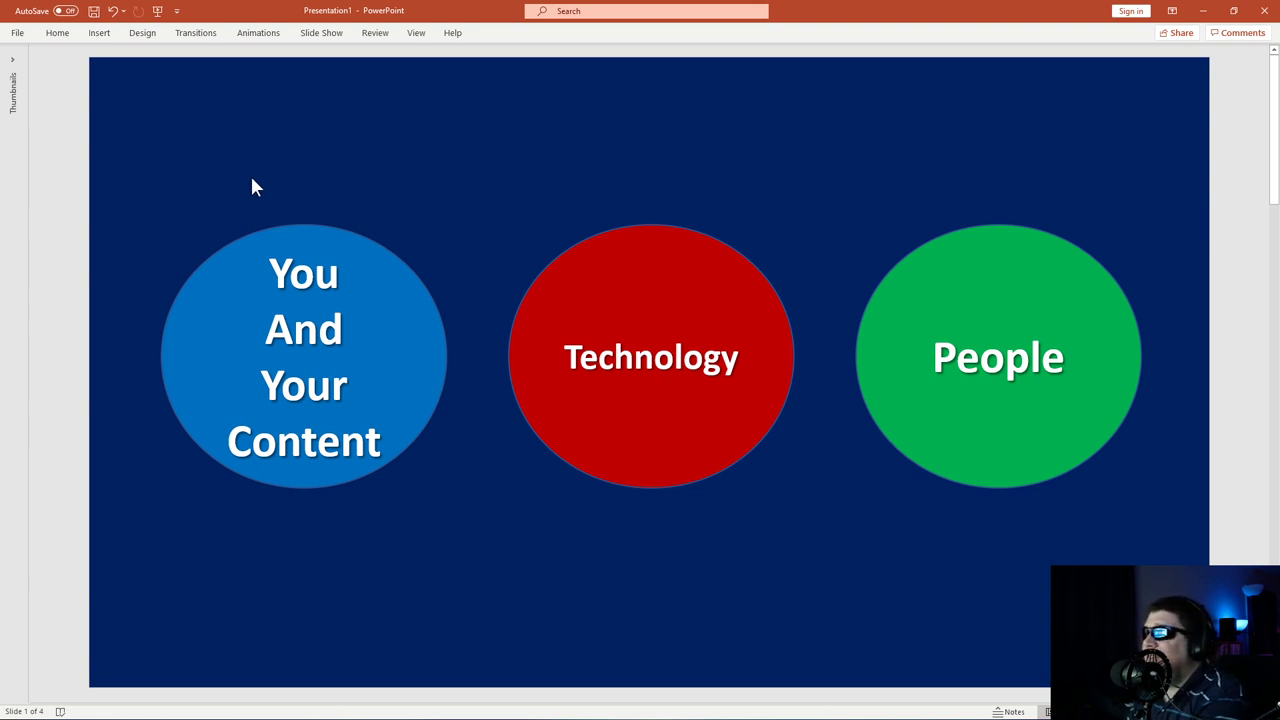
In Slide Sorter, paste the Objective Subjective slide after slide 4 and select the new slide 5.
{"action": "scroll", "coordinate": [252, 187], "scroll_direction": "down", "scroll_amount": 2}
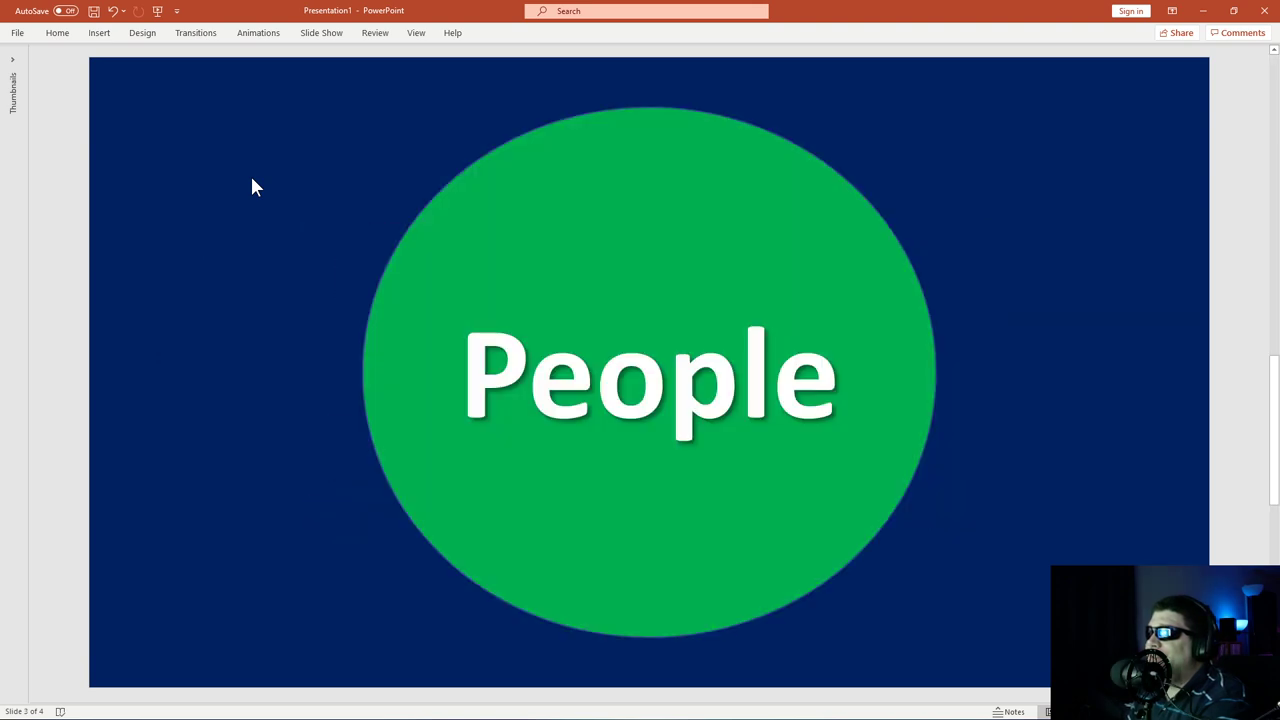
{"action": "scroll", "coordinate": [252, 187], "scroll_direction": "up", "scroll_amount": 1}
{"action": "scroll", "coordinate": [252, 182], "scroll_direction": "down", "scroll_amount": 2}
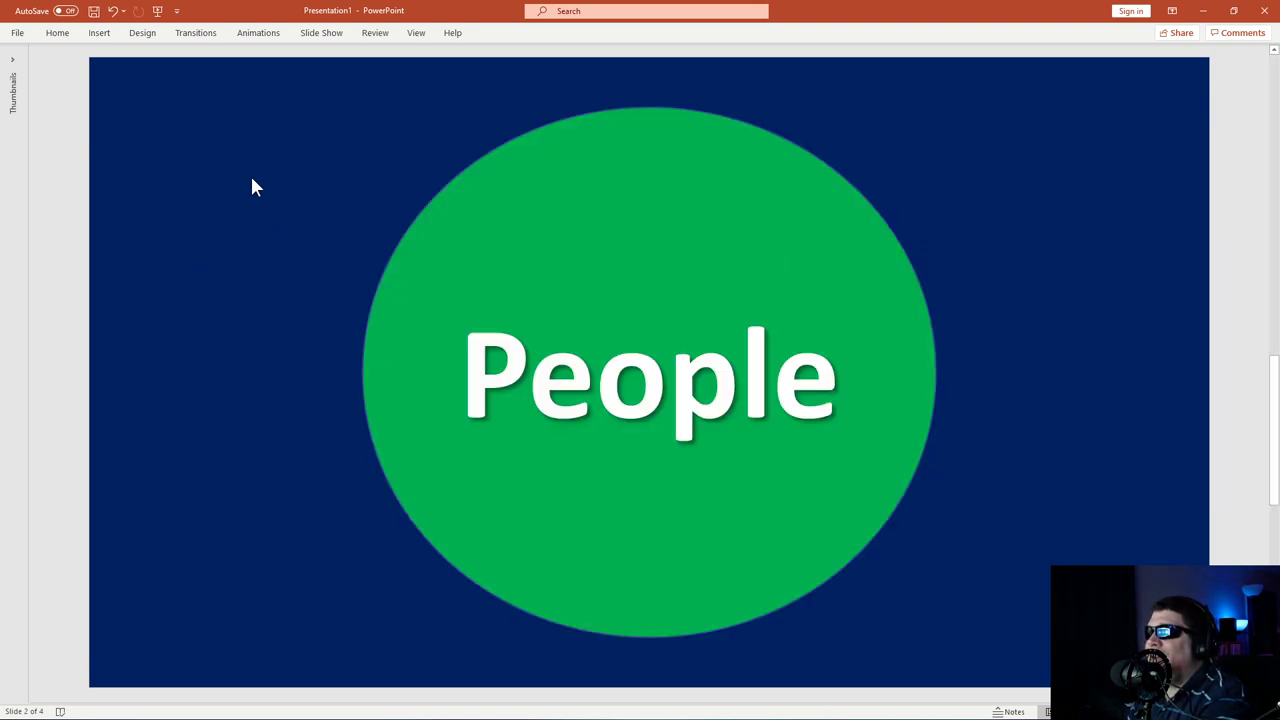
{"action": "scroll", "coordinate": [252, 182], "scroll_direction": "up", "scroll_amount": 1}
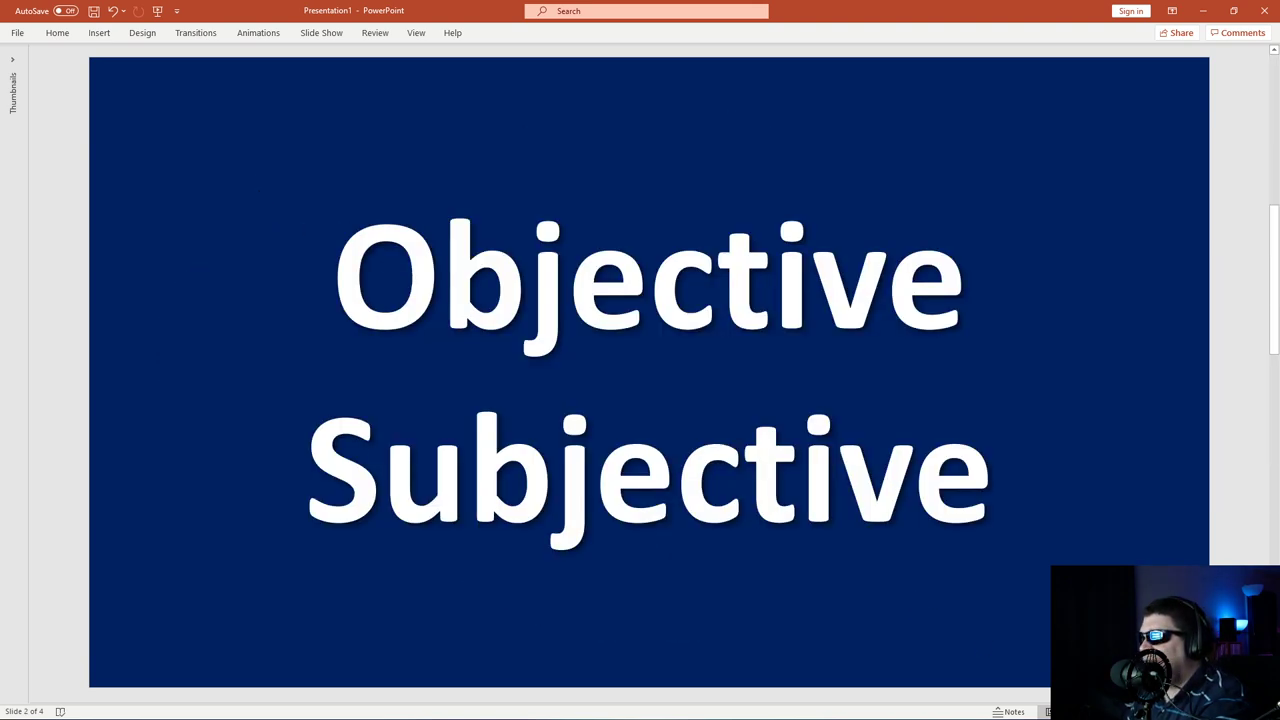
{"action": "left_click", "coordinate": [1080, 711]}
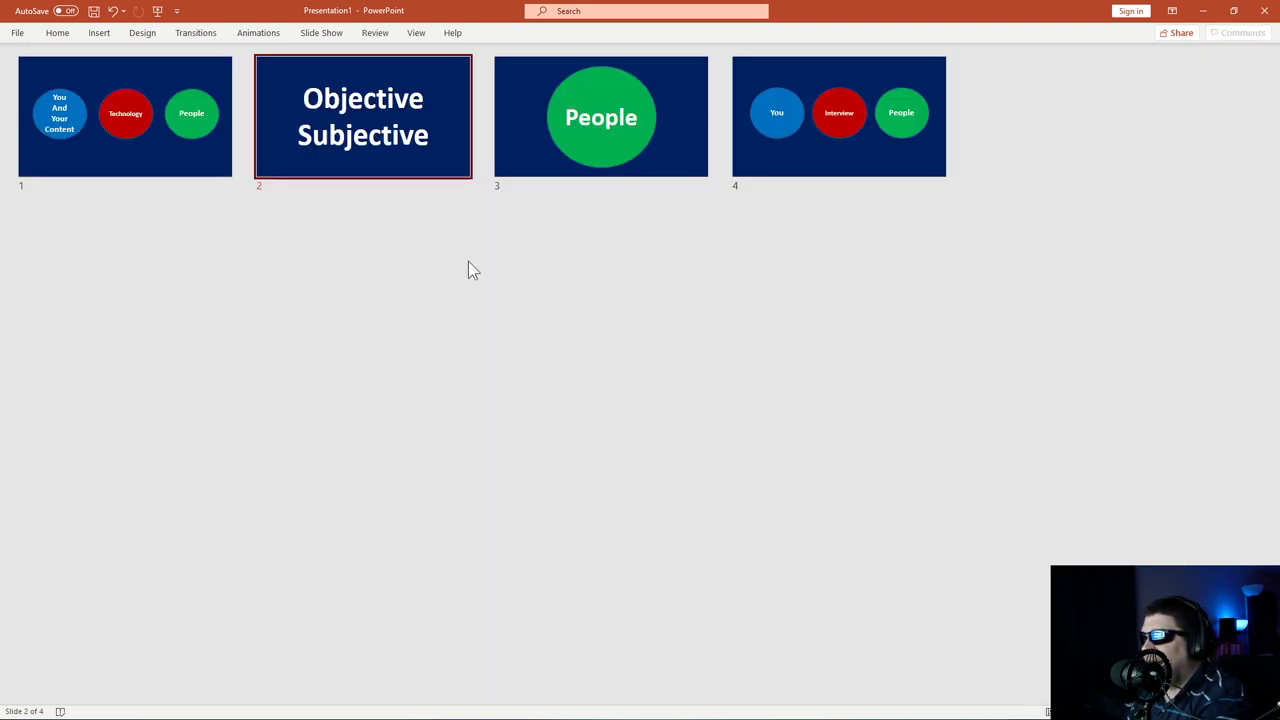
{"action": "left_click", "coordinate": [1037, 144]}
{"action": "key", "text": "ctrl+v"}
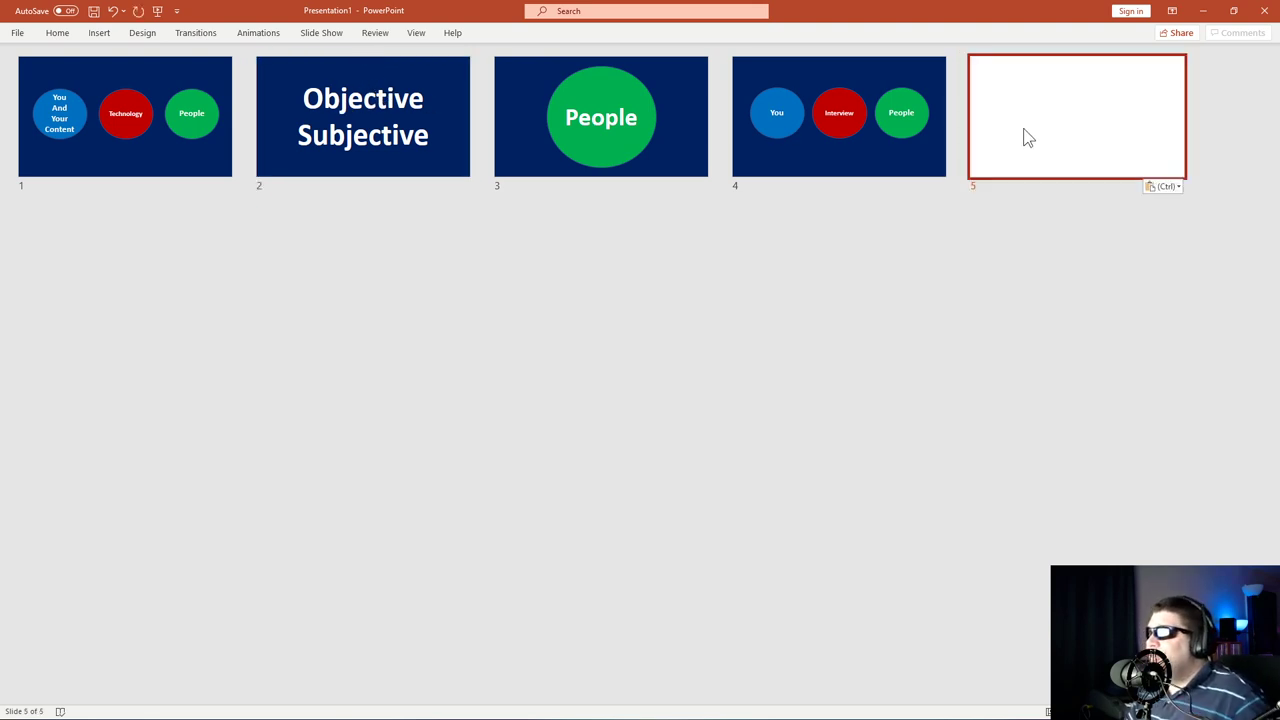
{"action": "left_click", "coordinate": [409, 157]}
{"action": "left_click", "coordinate": [58, 36]}
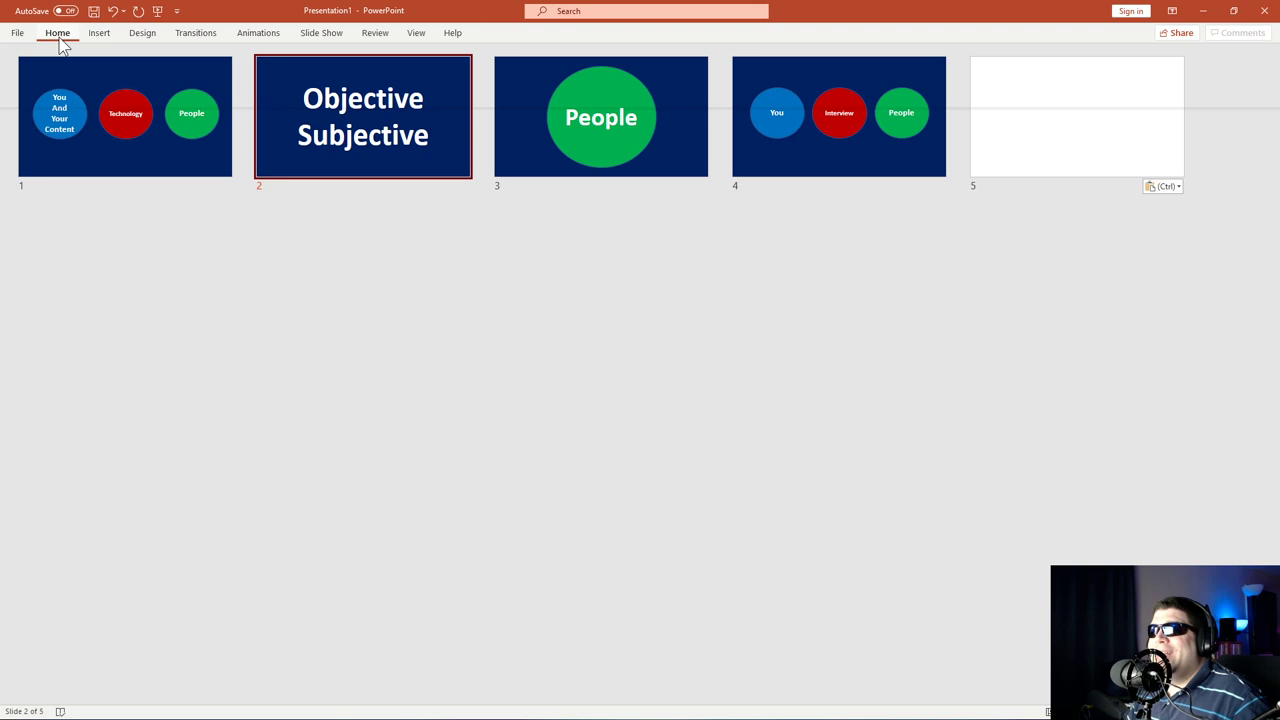
{"action": "left_click", "coordinate": [1037, 158]}
On slide 5, replace the Objective Subjective text with 'False Dilemma' and 'If Not This, Definitely That' below it.
{"action": "double_click", "coordinate": [1022, 157]}
{"action": "left_click", "coordinate": [798, 470]}
{"action": "left_click_drag", "start_coordinate": [985, 480], "coordinate": [335, 220]}
{"action": "type", "text": "False Dill"}
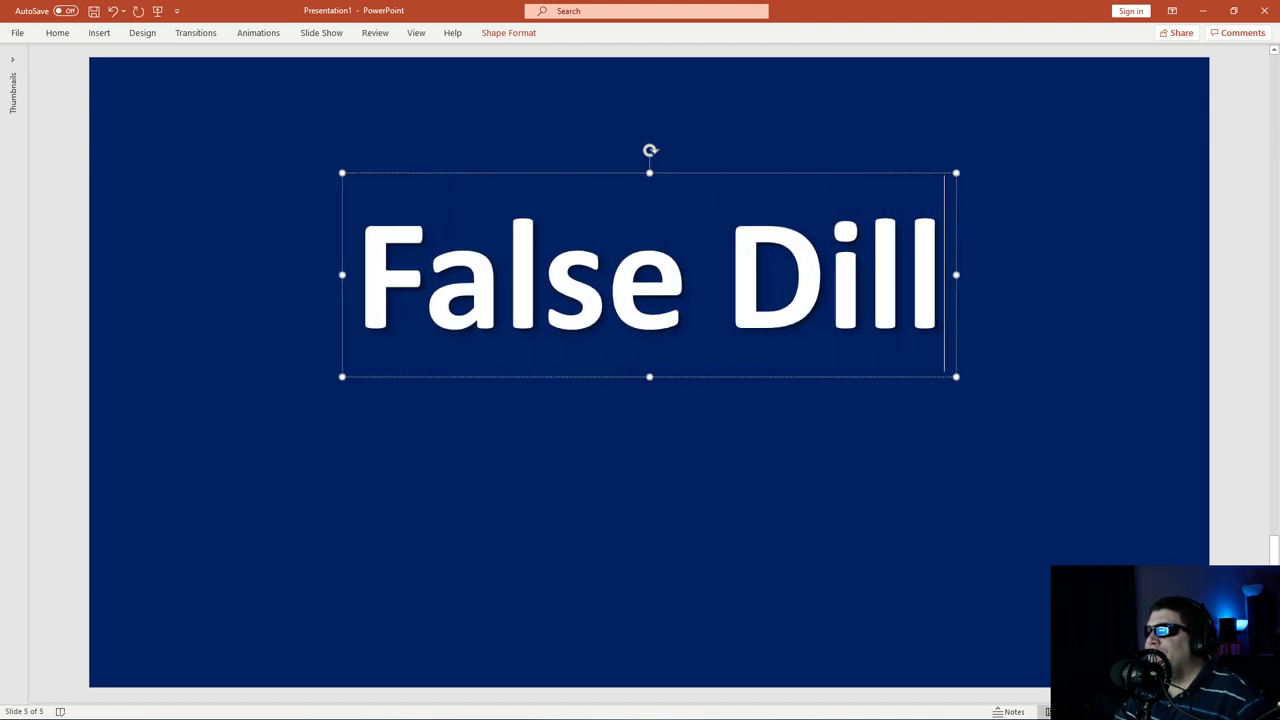
{"action": "key", "text": "BackSpace"}
{"action": "type", "text": "emma"}
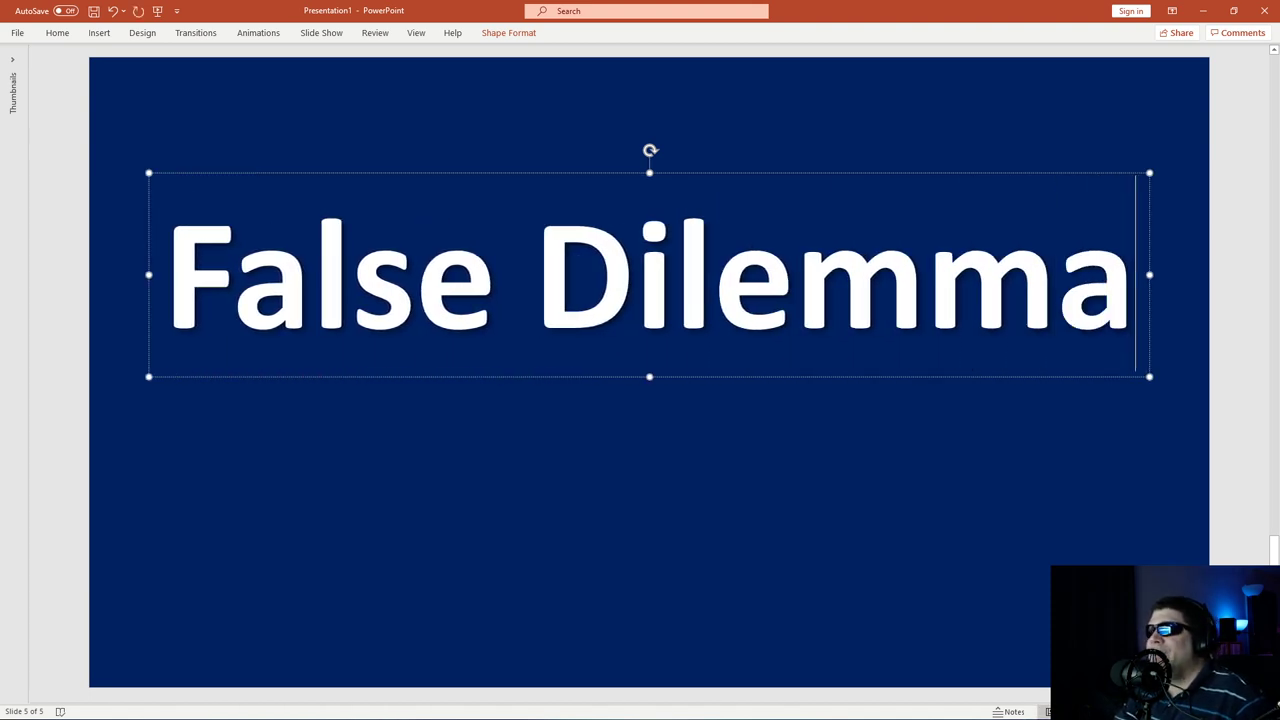
{"action": "key", "text": "Return"}
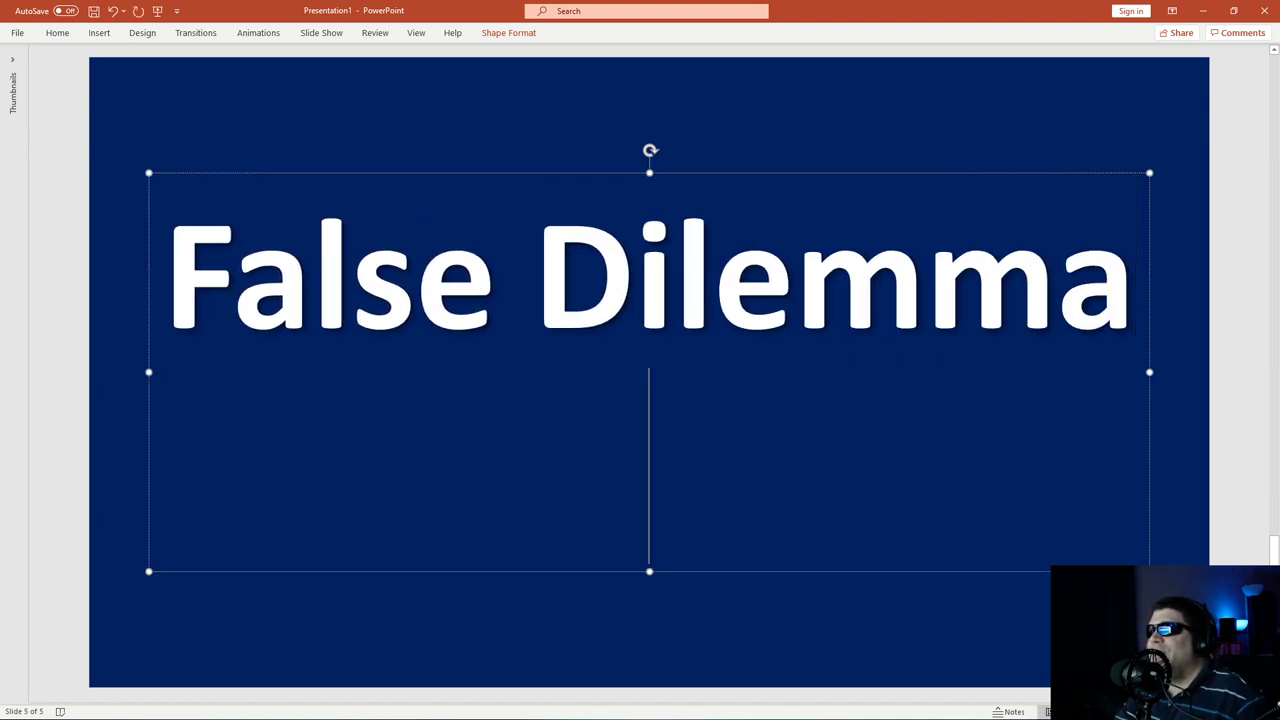
{"action": "type", "text": "If Not This, Defi"}
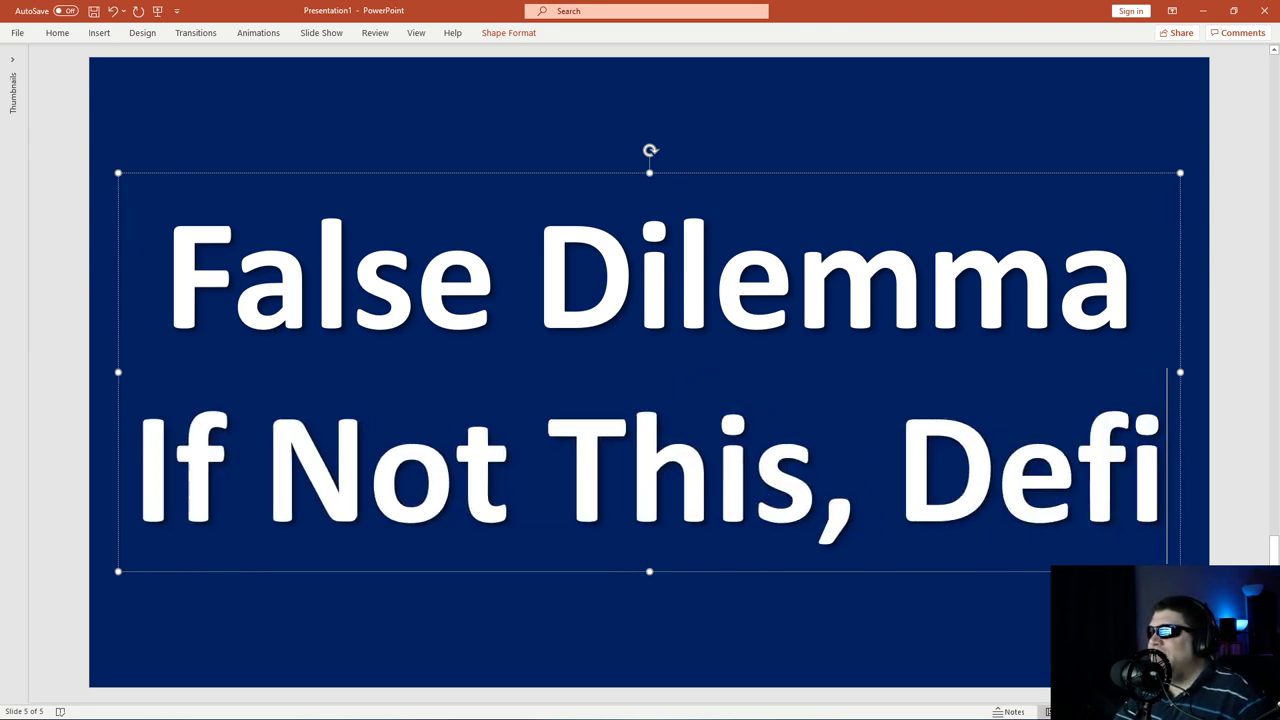
{"action": "type", "text": "nitely That"}
Select the 'If Not This, Definitely That' line and shrink its font.
{"action": "left_click_drag", "start_coordinate": [318, 270], "coordinate": [437, 270]}
{"action": "key", "text": "shift+Home"}
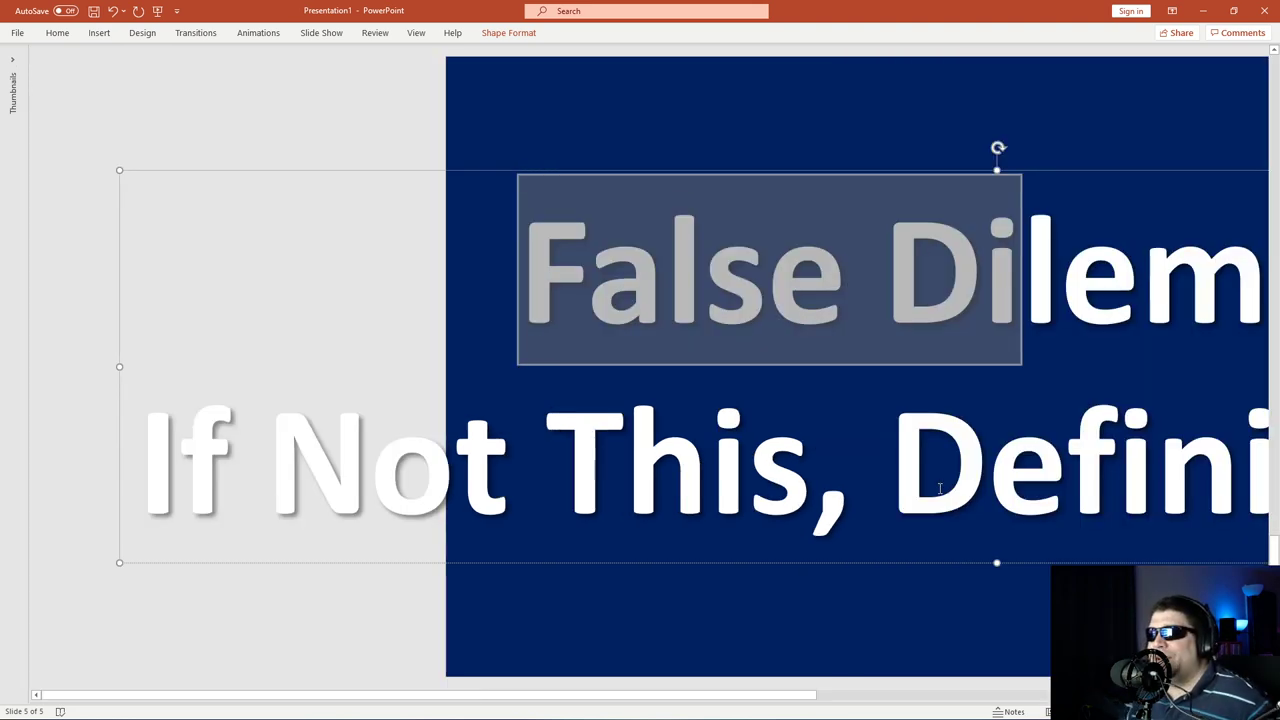
{"action": "left_click", "coordinate": [623, 460]}
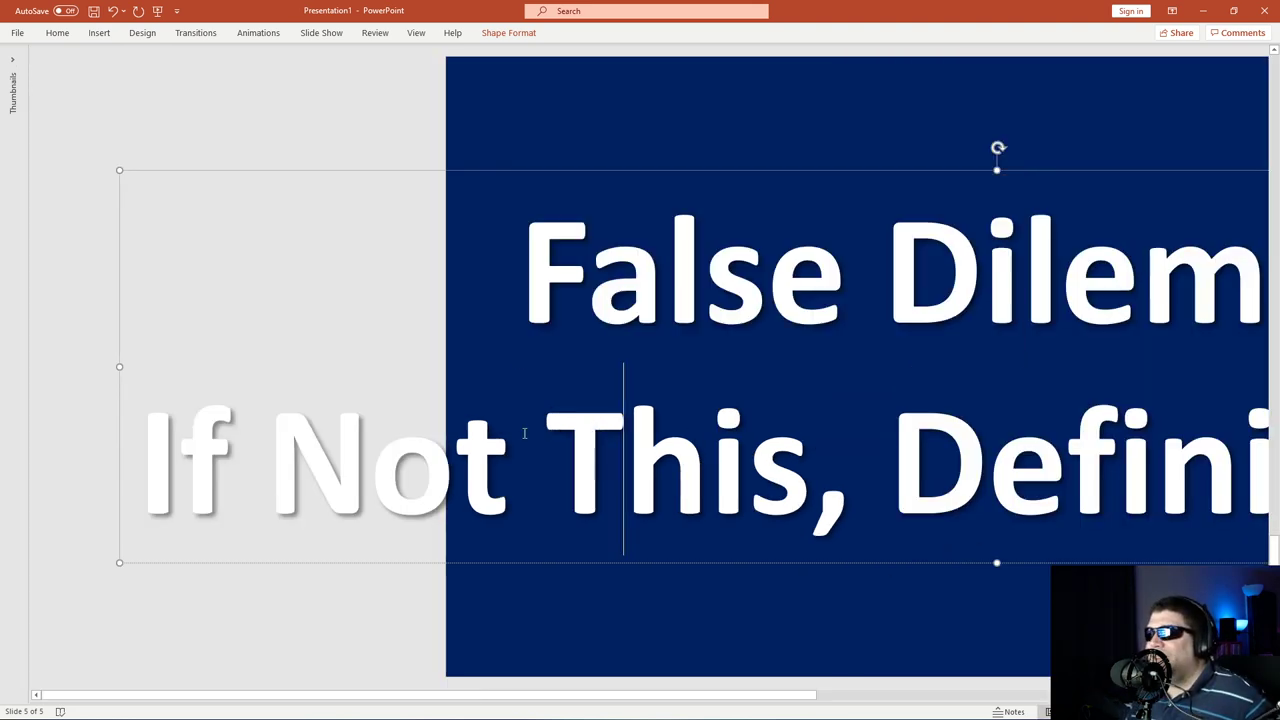
{"action": "left_click", "coordinate": [151, 443]}
{"action": "key", "text": "shift+End"}
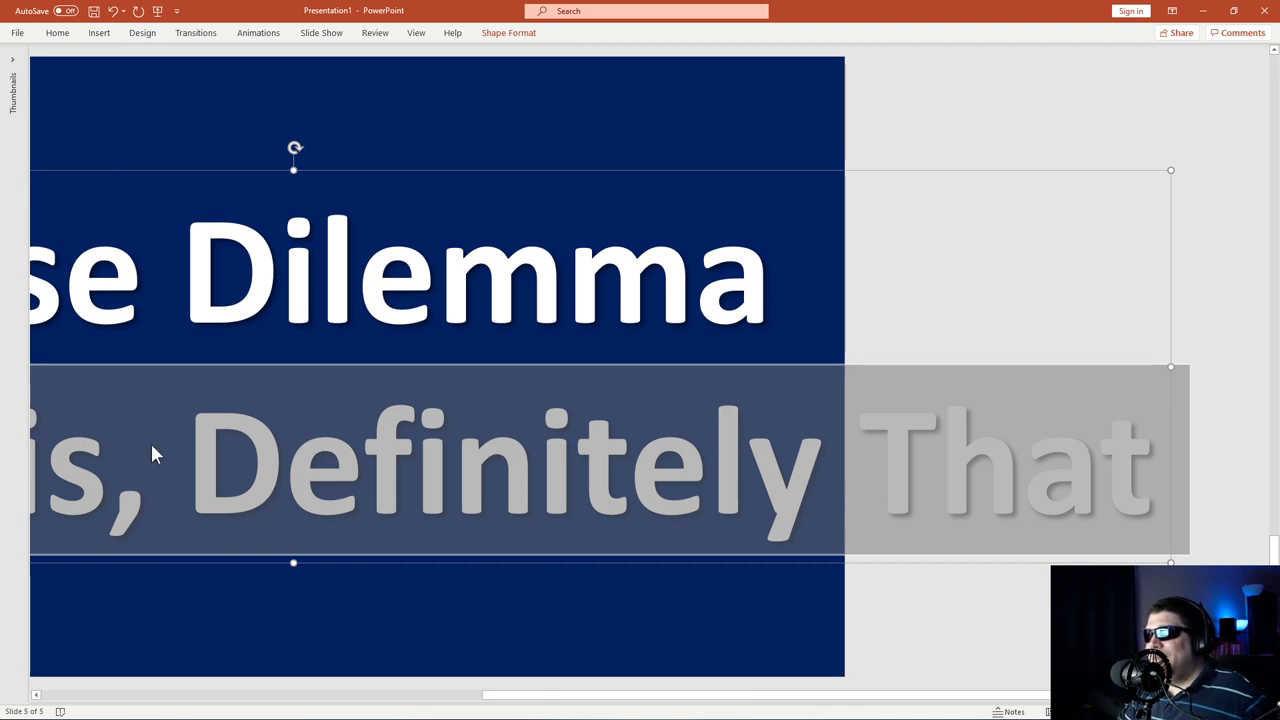
{"action": "left_click", "coordinate": [57, 33]}
{"action": "scroll", "coordinate": [351, 57], "scroll_direction": "down", "scroll_amount": 3}
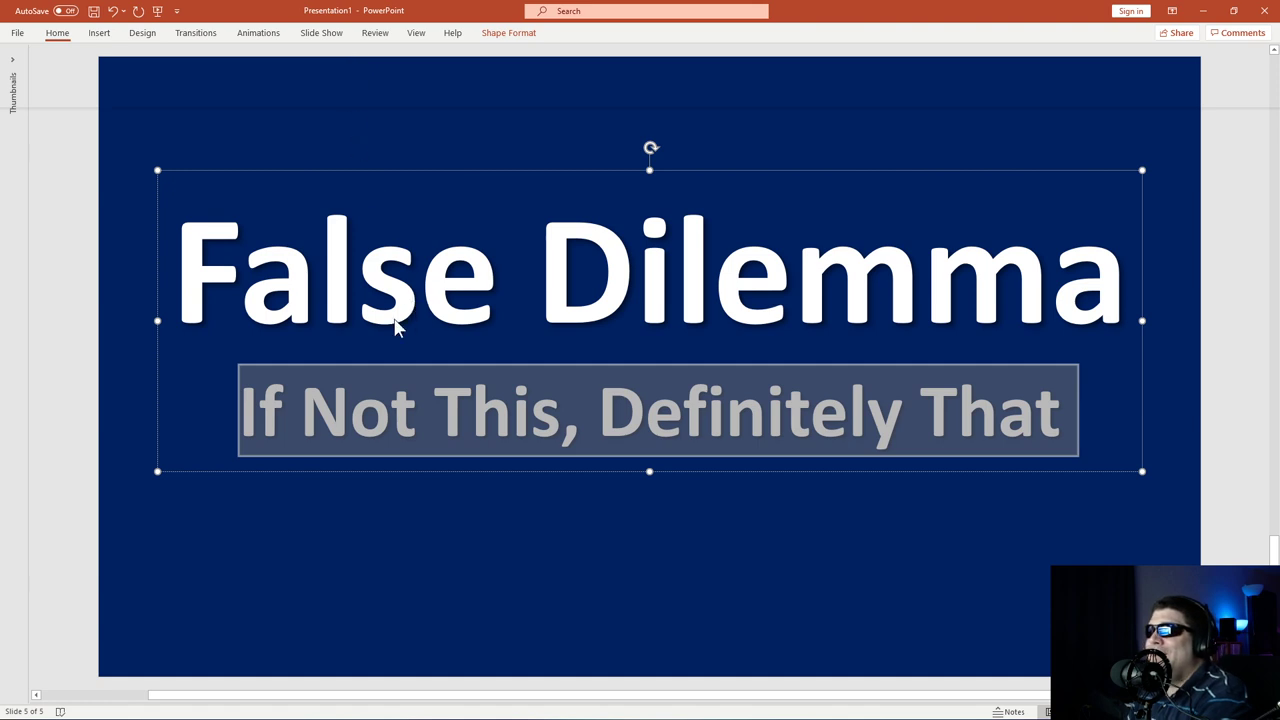
Add an empty line above the subtitle and nudge the title box up, keeping it centred.
{"action": "left_click", "coordinate": [243, 423]}
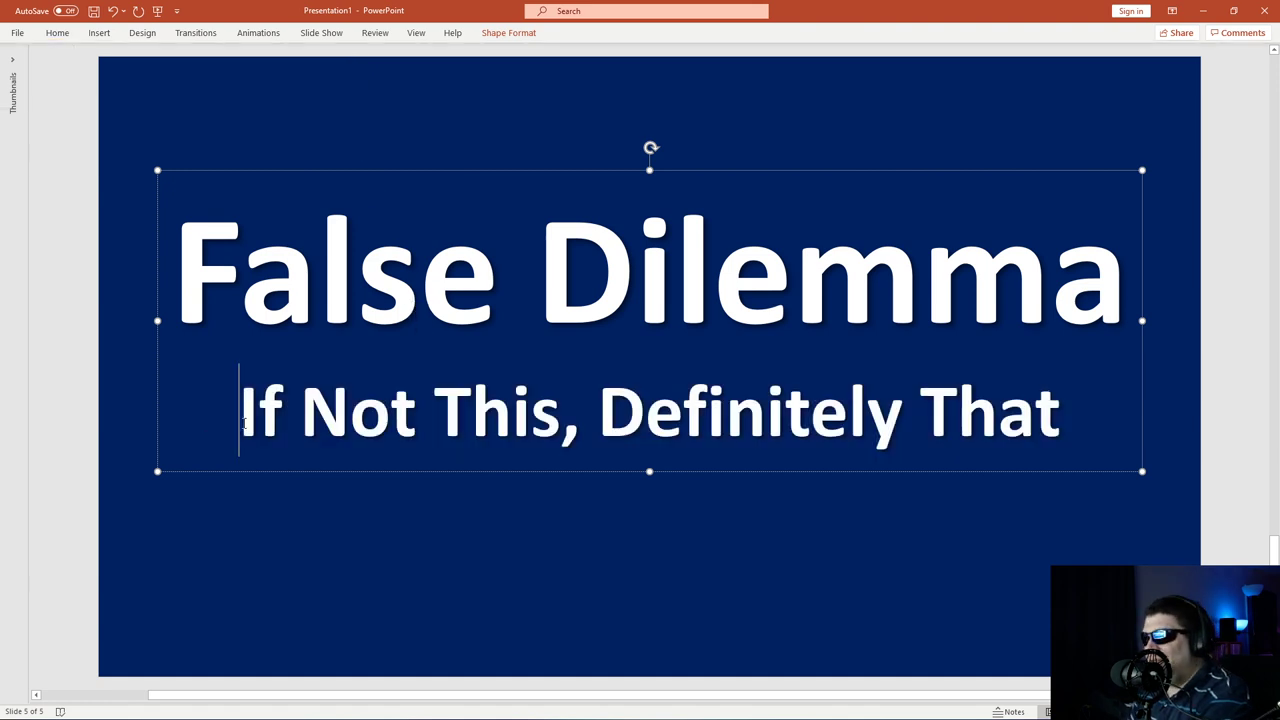
{"action": "key", "text": "Return"}
{"action": "left_click", "coordinate": [516, 110]}
{"action": "left_click", "coordinate": [536, 205]}
{"action": "mouse_move", "coordinate": [543, 169]}
{"action": "left_mouse_down"}
{"action": "mouse_move", "coordinate": [526, 134]}
{"action": "mouse_move", "coordinate": [546, 137]}
{"action": "mouse_move", "coordinate": [542, 172]}
{"action": "left_mouse_up"}
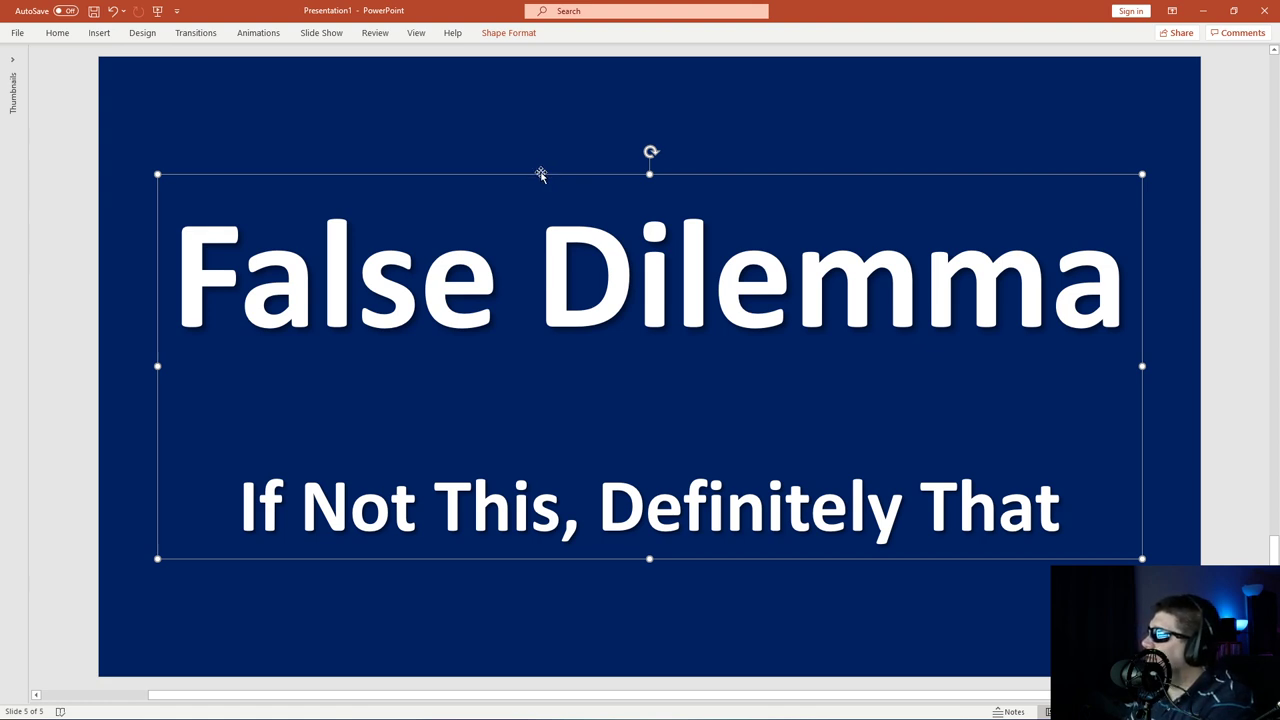
{"action": "left_click", "coordinate": [116, 187]}
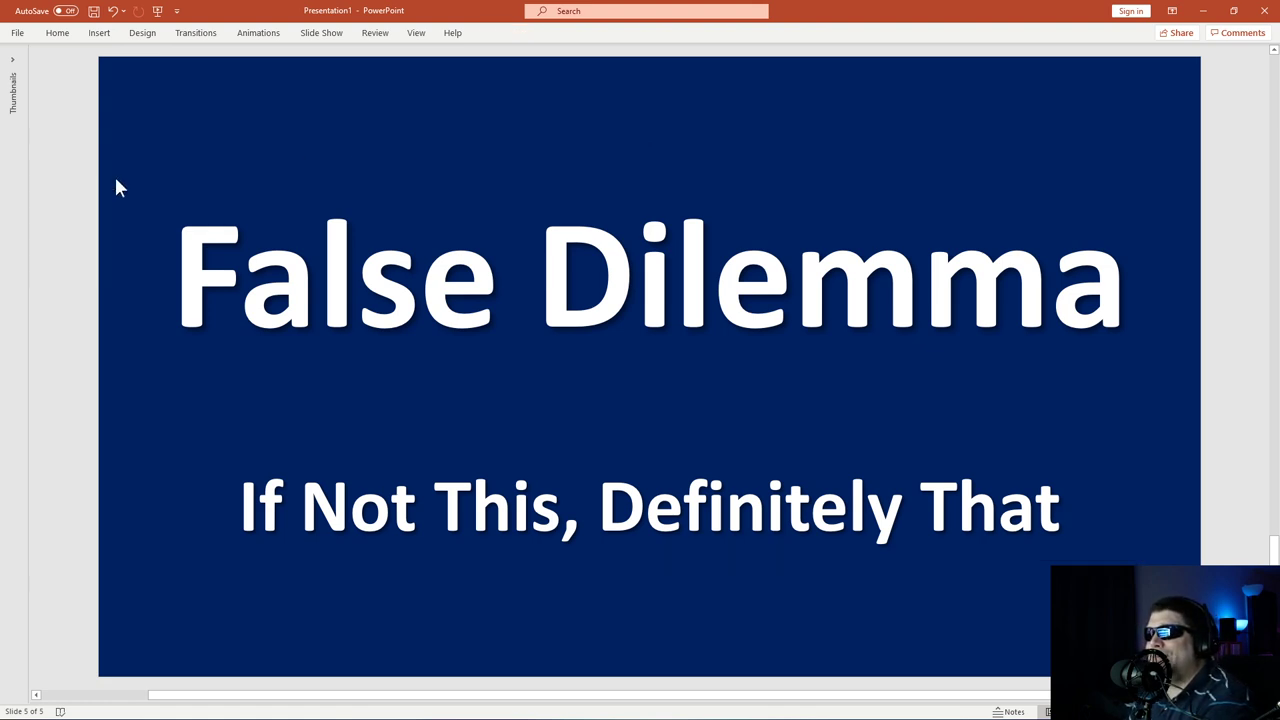
Return to slide 1 and check its You And Your Content, Technology and People circles.
{"action": "scroll", "coordinate": [124, 196], "scroll_direction": "up", "scroll_amount": 1}
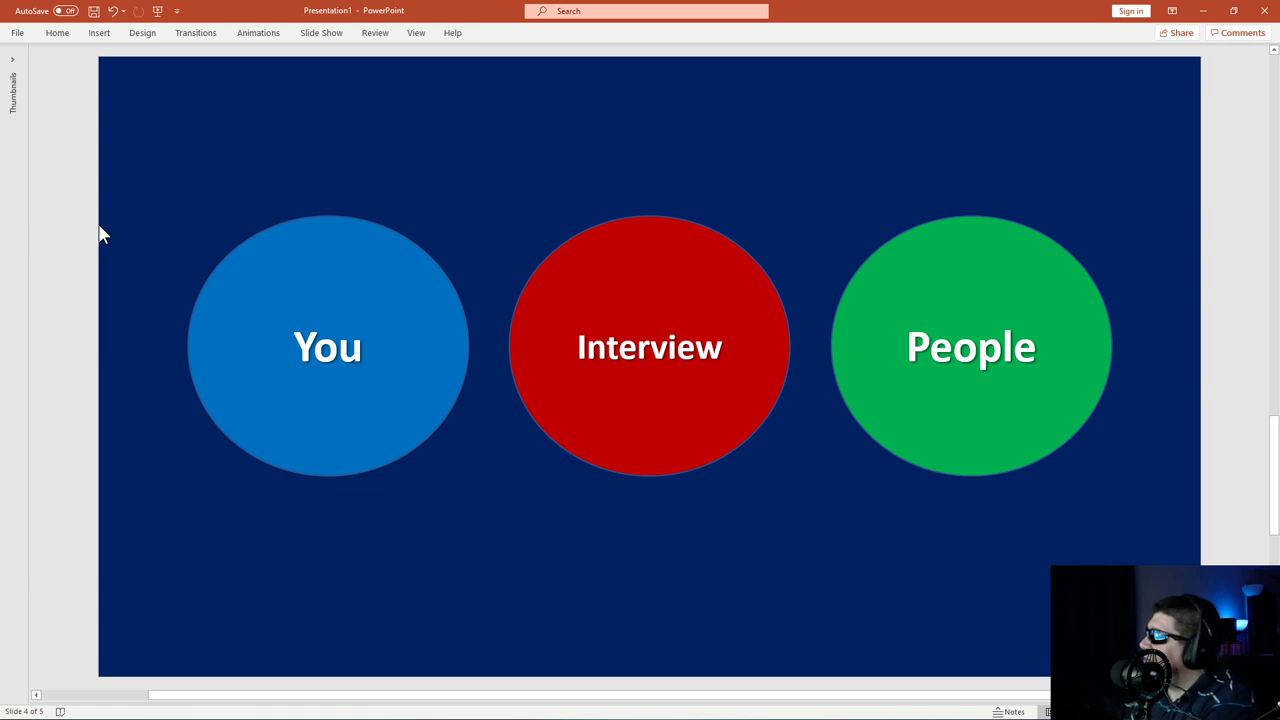
{"action": "scroll", "coordinate": [335, 416], "scroll_direction": "down", "scroll_amount": 1}
{"action": "key", "text": "Home"}
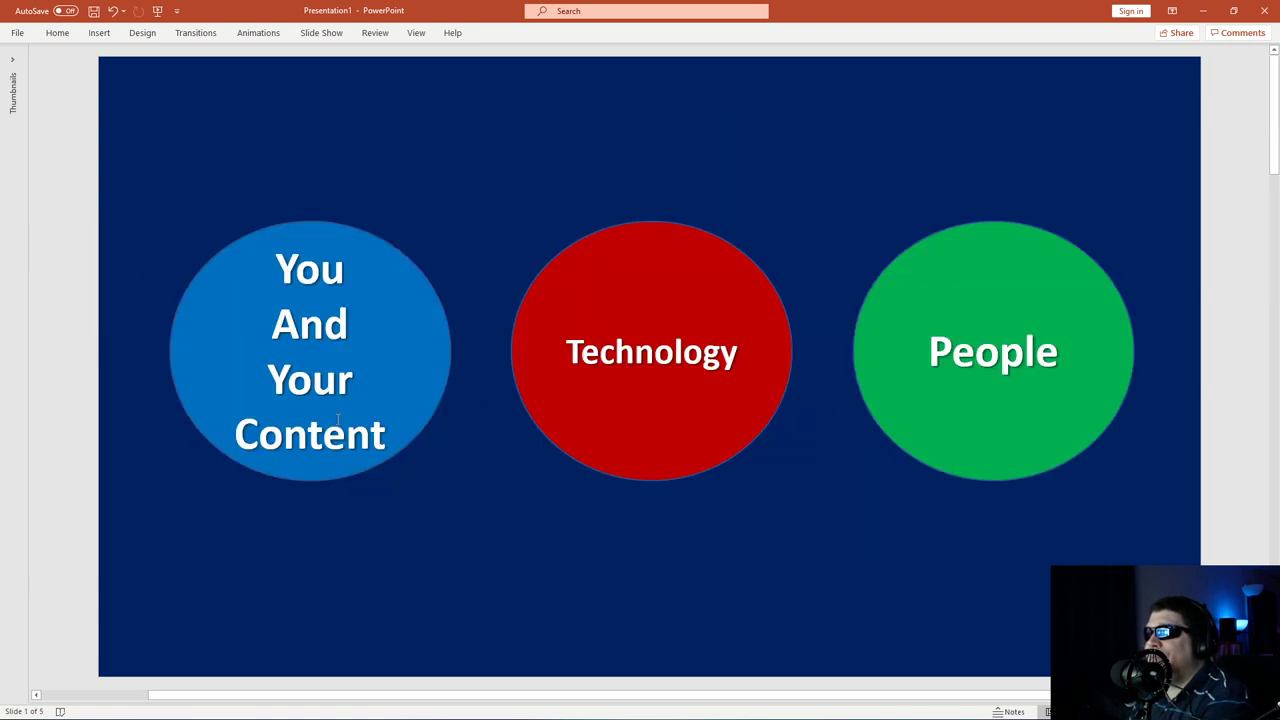
{"action": "left_click", "coordinate": [257, 293]}
{"action": "left_click", "coordinate": [664, 317]}
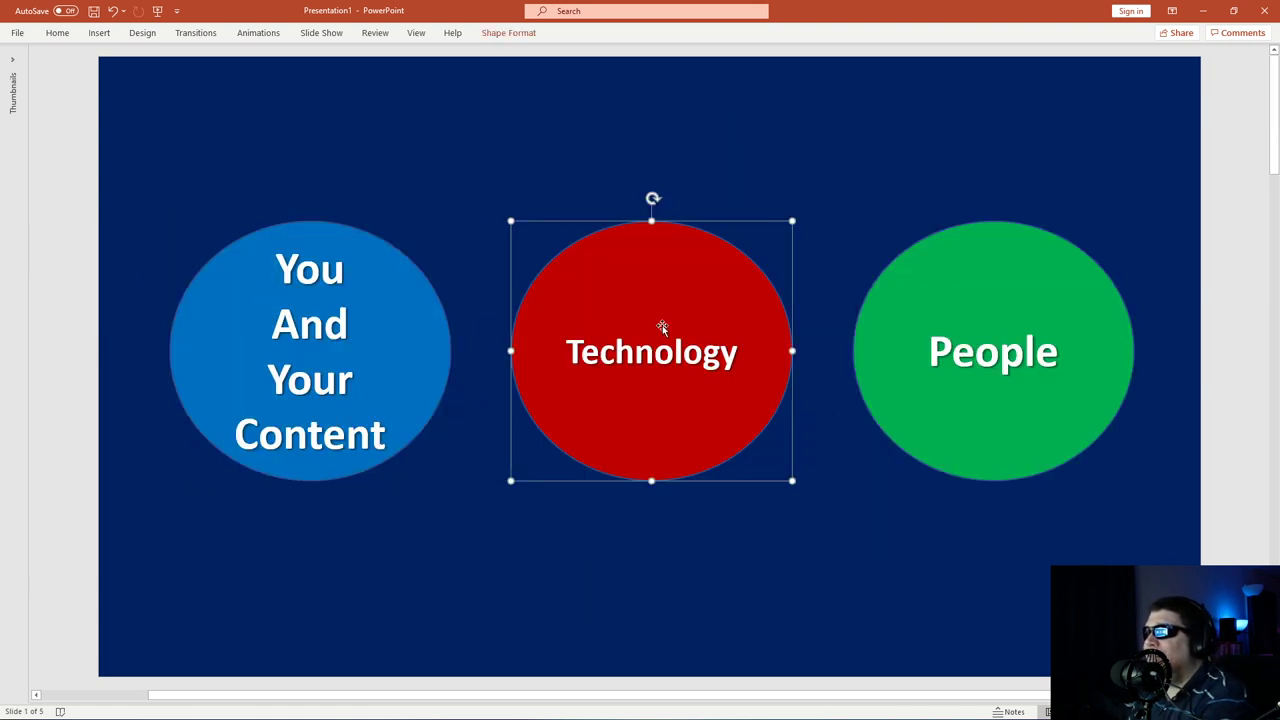
{"action": "left_click", "coordinate": [983, 293]}
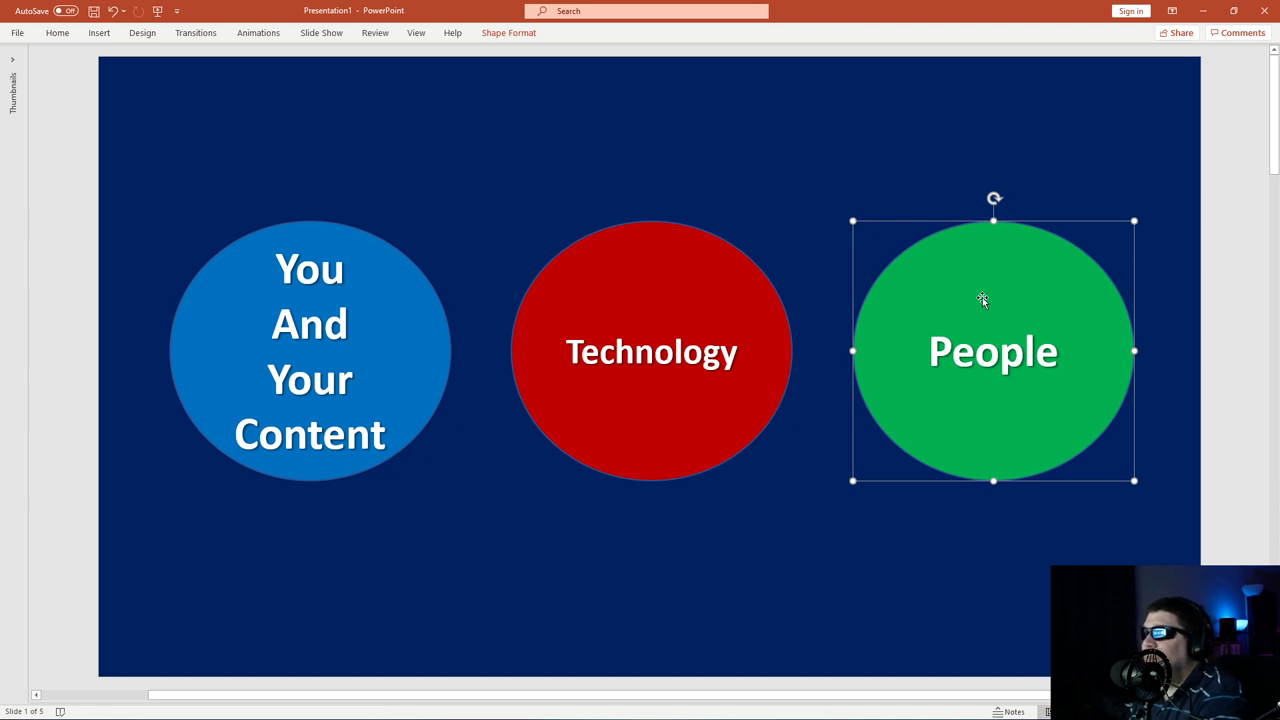
{"action": "scroll", "coordinate": [982, 297], "scroll_direction": "down", "scroll_amount": 4}
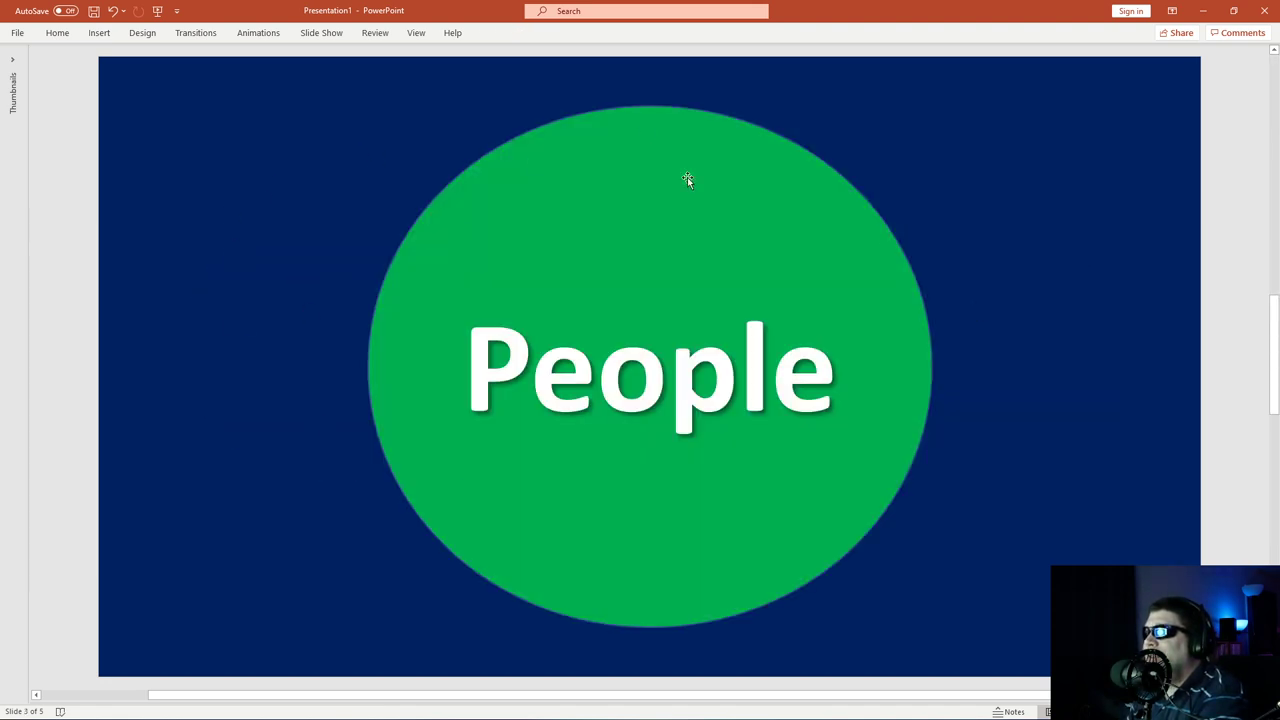
{"action": "scroll", "coordinate": [481, 444], "scroll_direction": "up", "scroll_amount": 4}
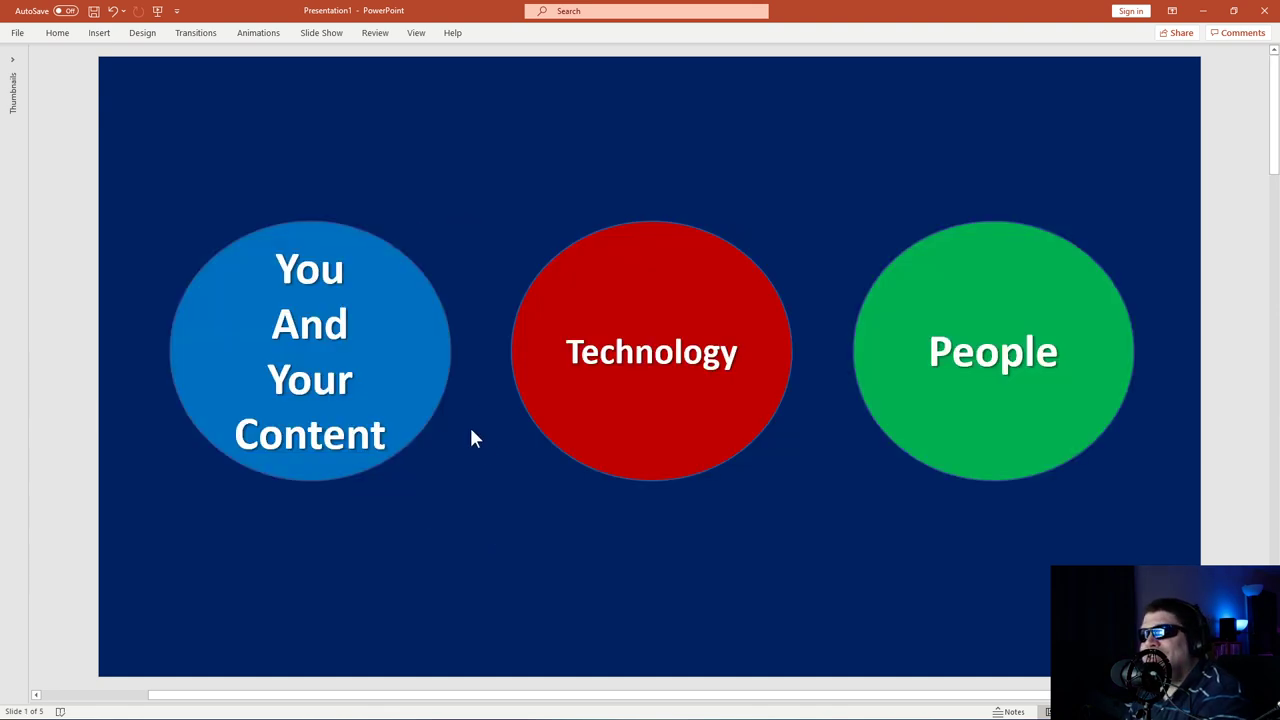
{"action": "left_click", "coordinate": [943, 430]}
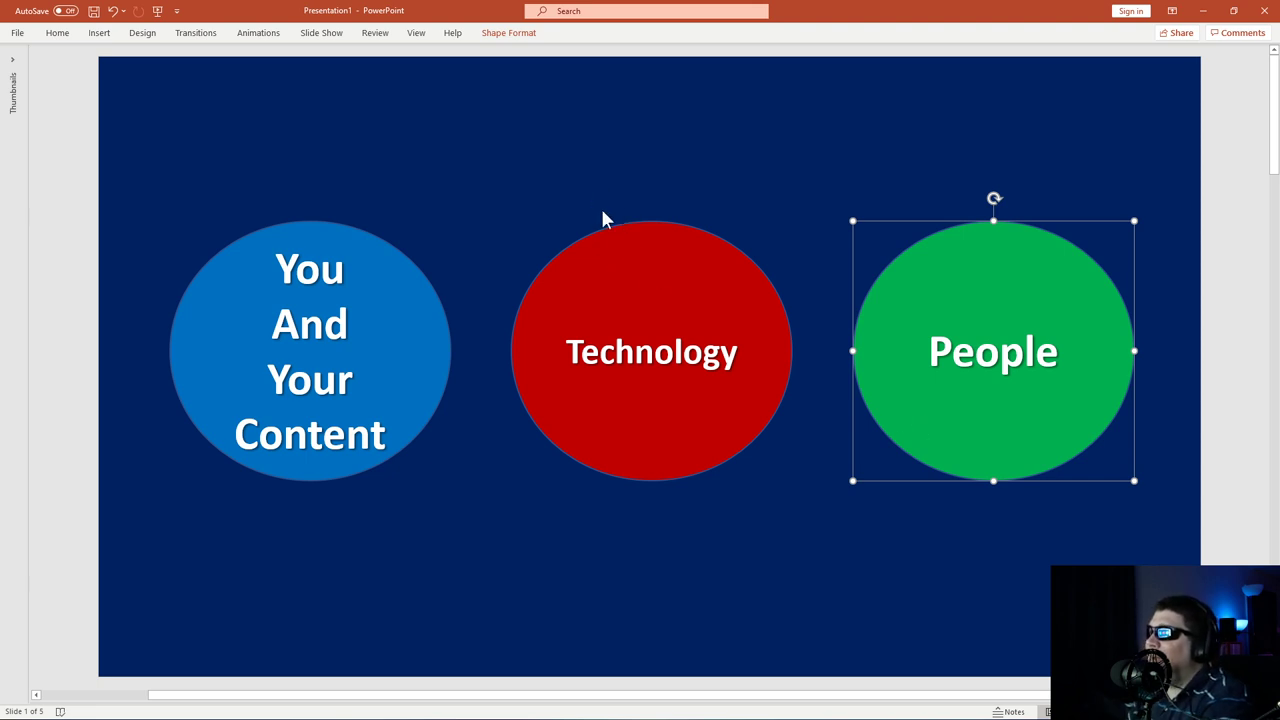
{"action": "left_click", "coordinate": [635, 255]}
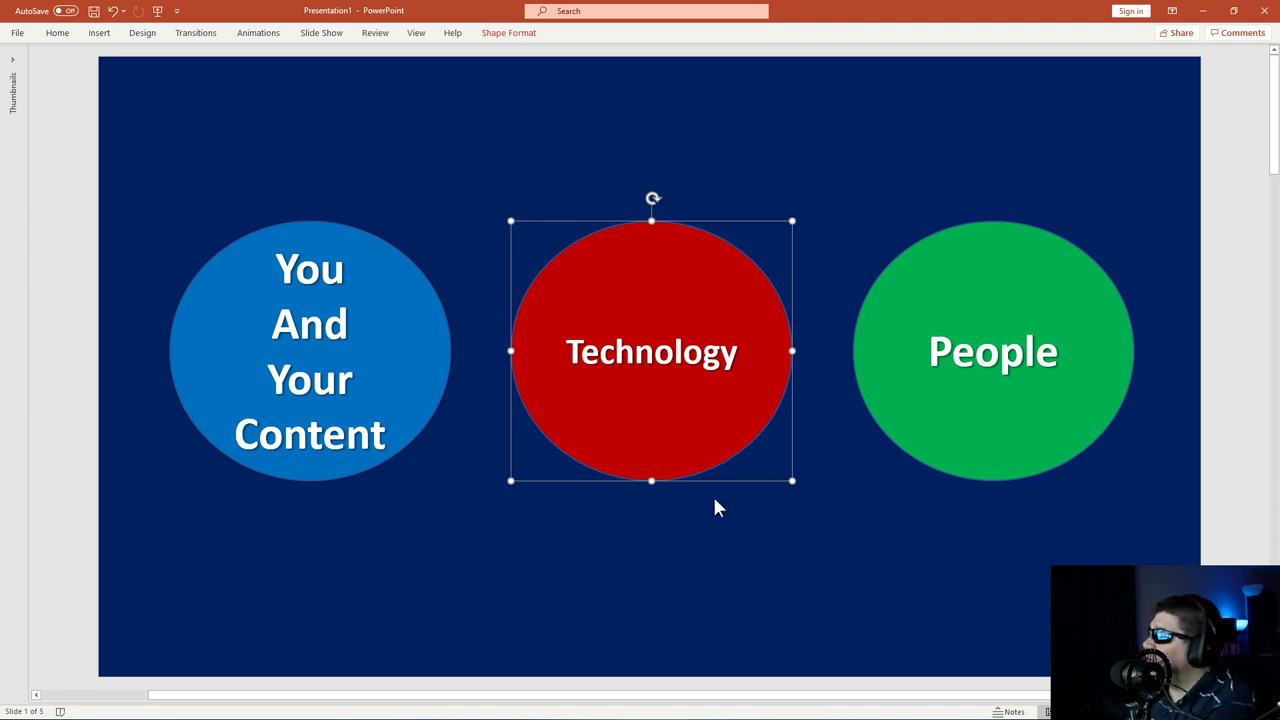
{"action": "left_click", "coordinate": [928, 450]}
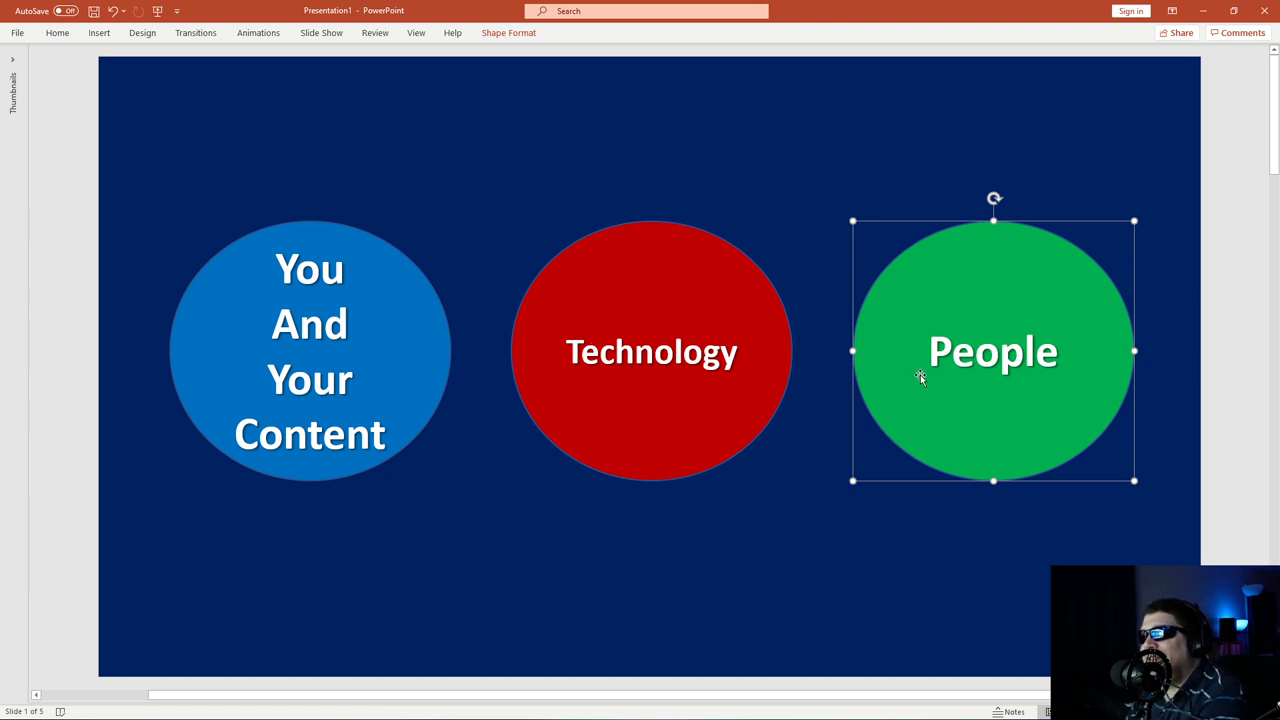
{"action": "left_click", "coordinate": [754, 588]}
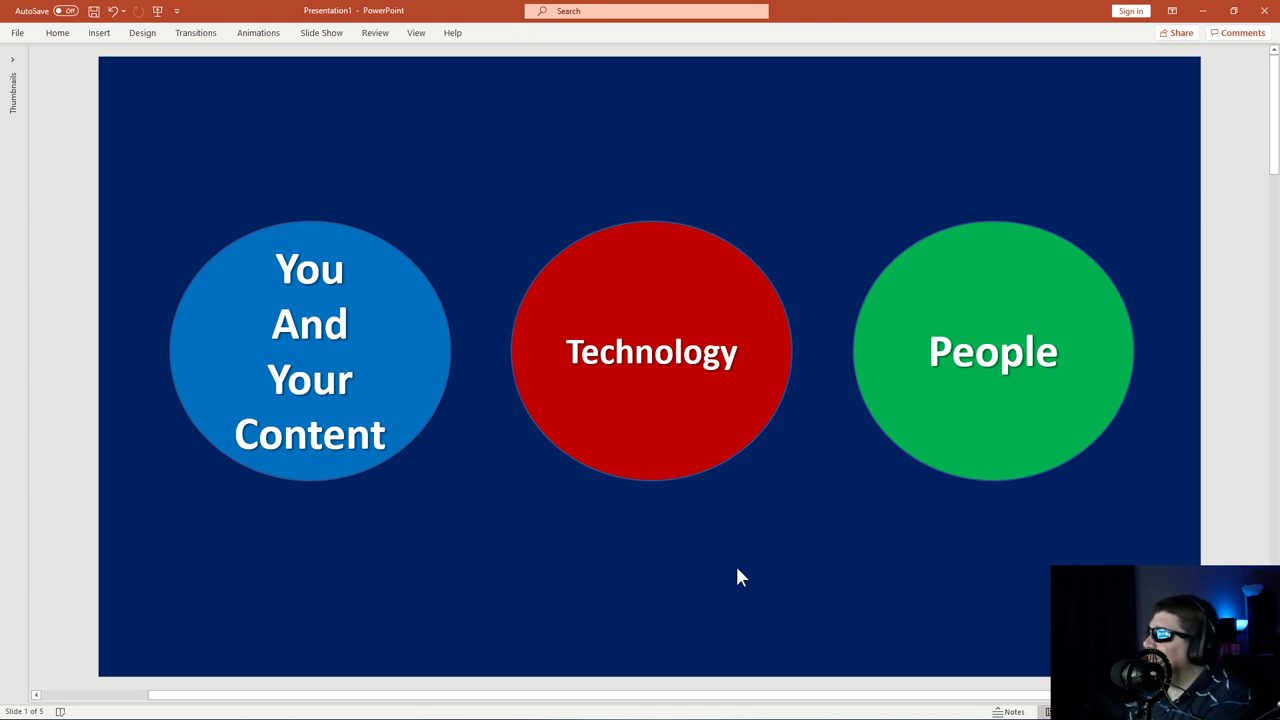